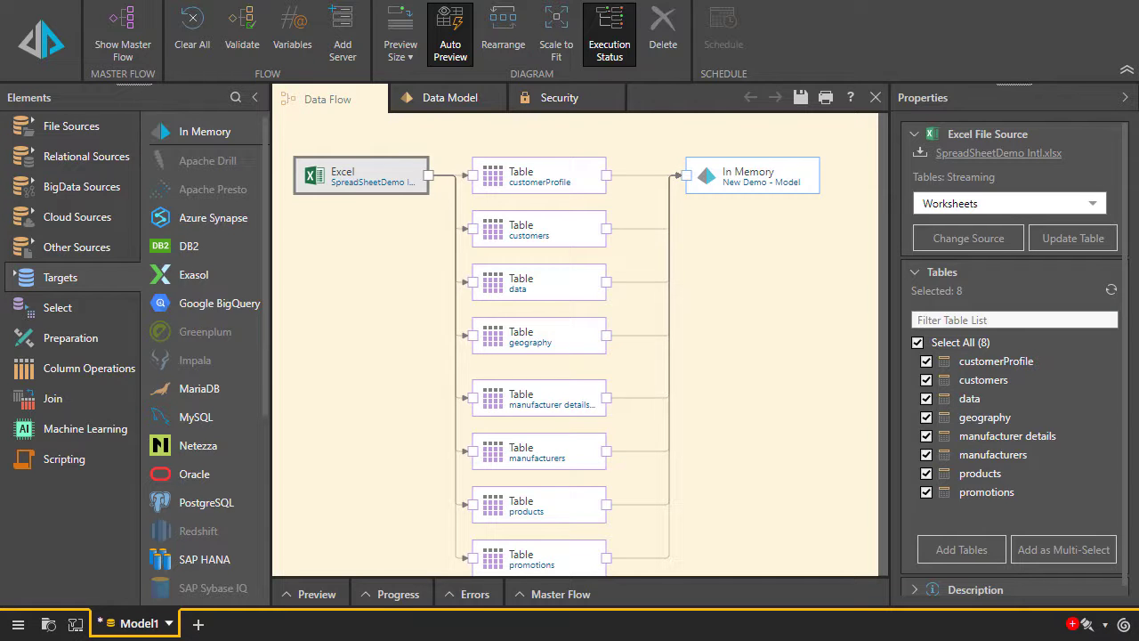
{"action": "left_click", "coordinate": [104, 59]}
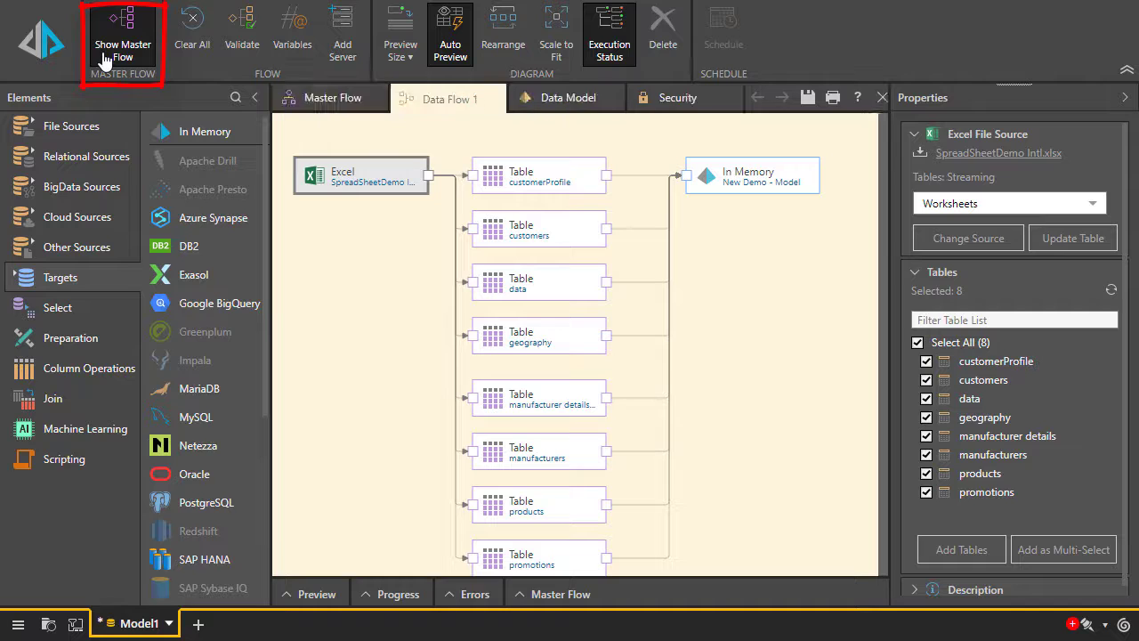
{"action": "left_click", "coordinate": [323, 98]}
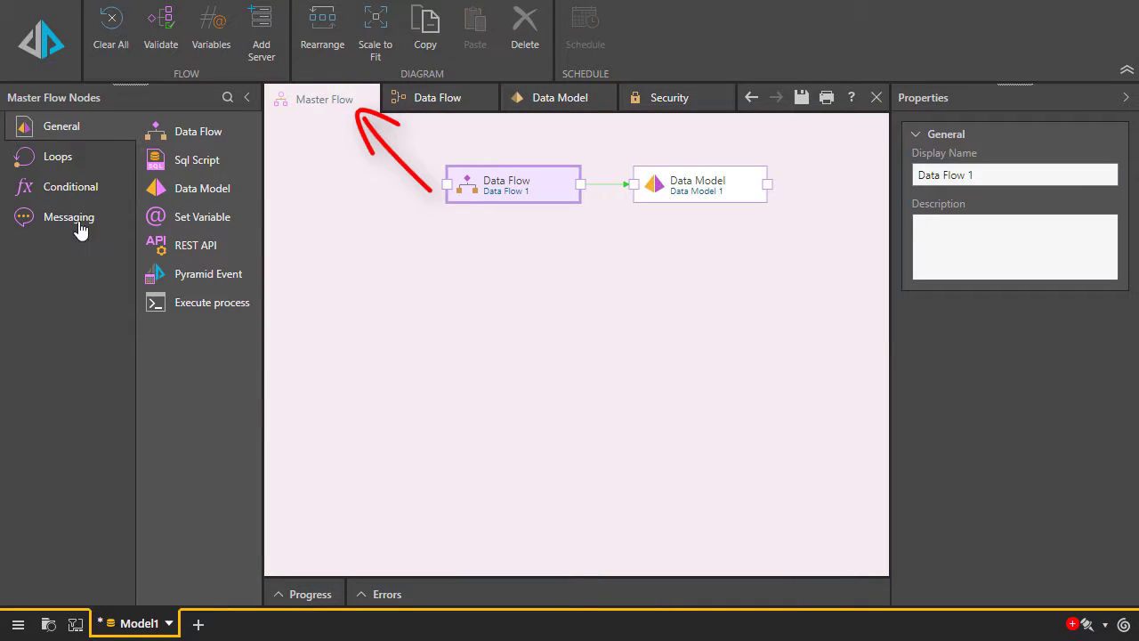
{"action": "left_click", "coordinate": [58, 165]}
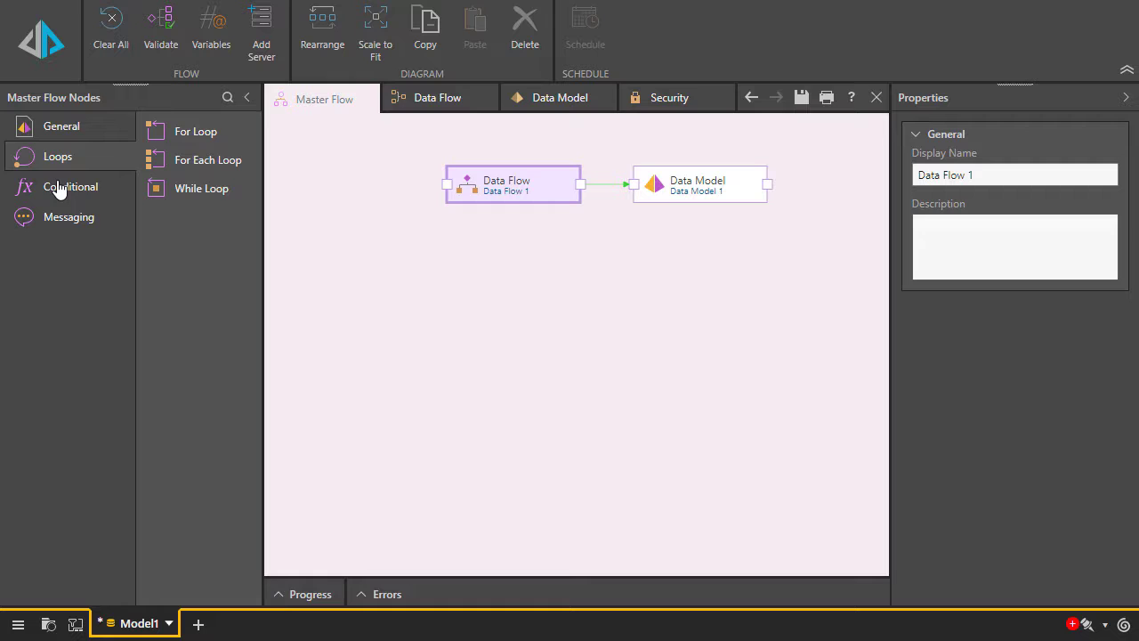
{"action": "left_click", "coordinate": [57, 190]}
{"action": "left_click", "coordinate": [57, 219]}
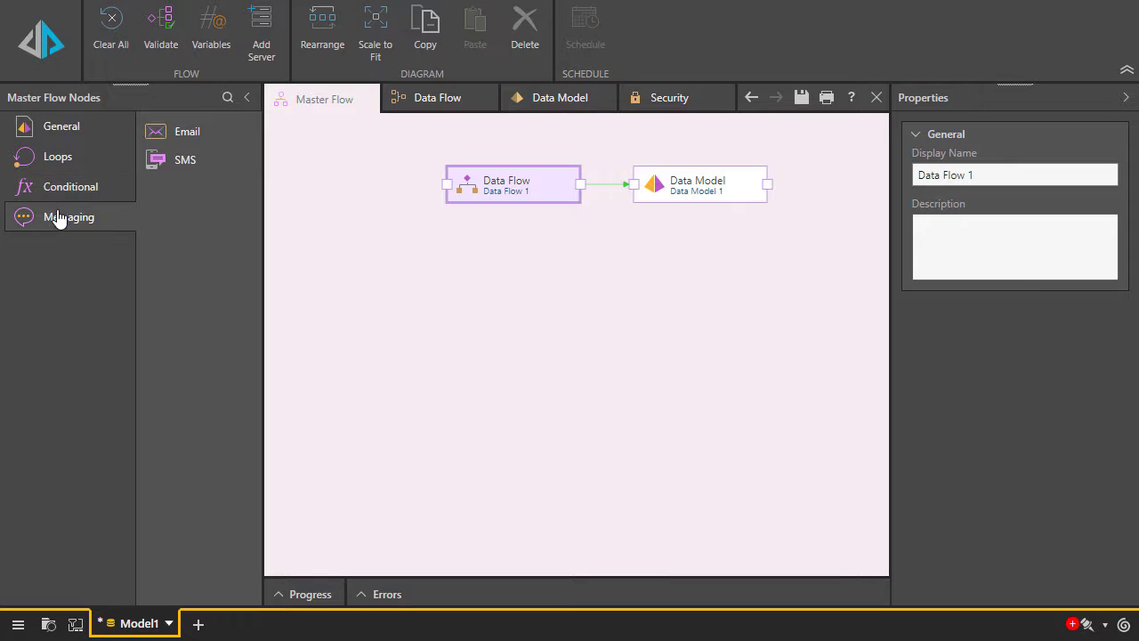
{"action": "left_click", "coordinate": [59, 128]}
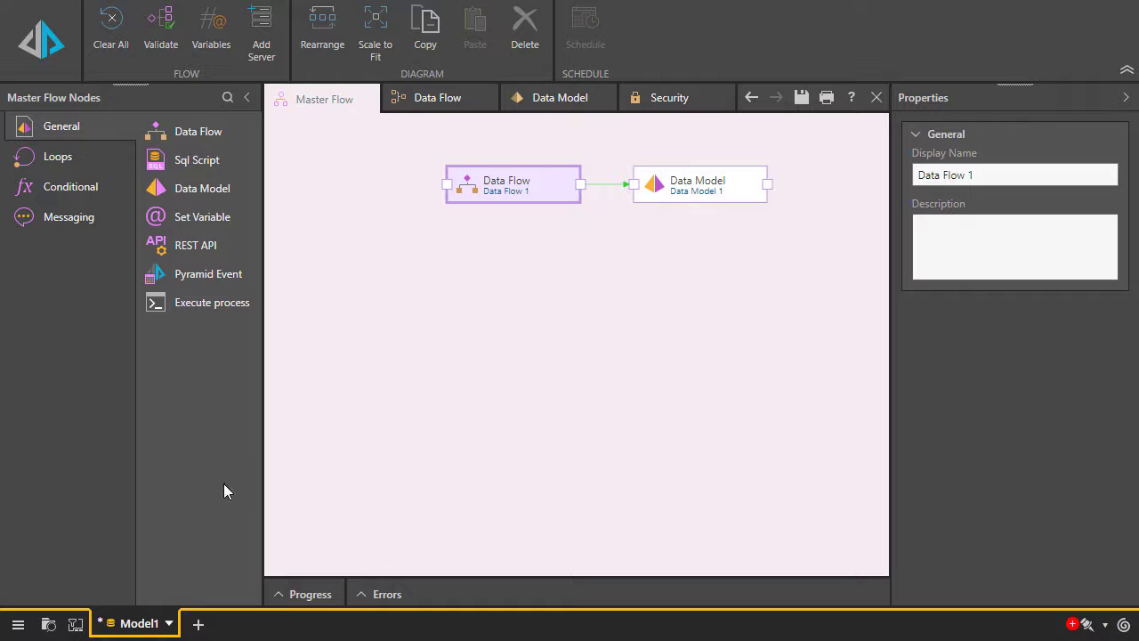
{"action": "left_click", "coordinate": [426, 105]}
{"action": "left_click", "coordinate": [123, 50]}
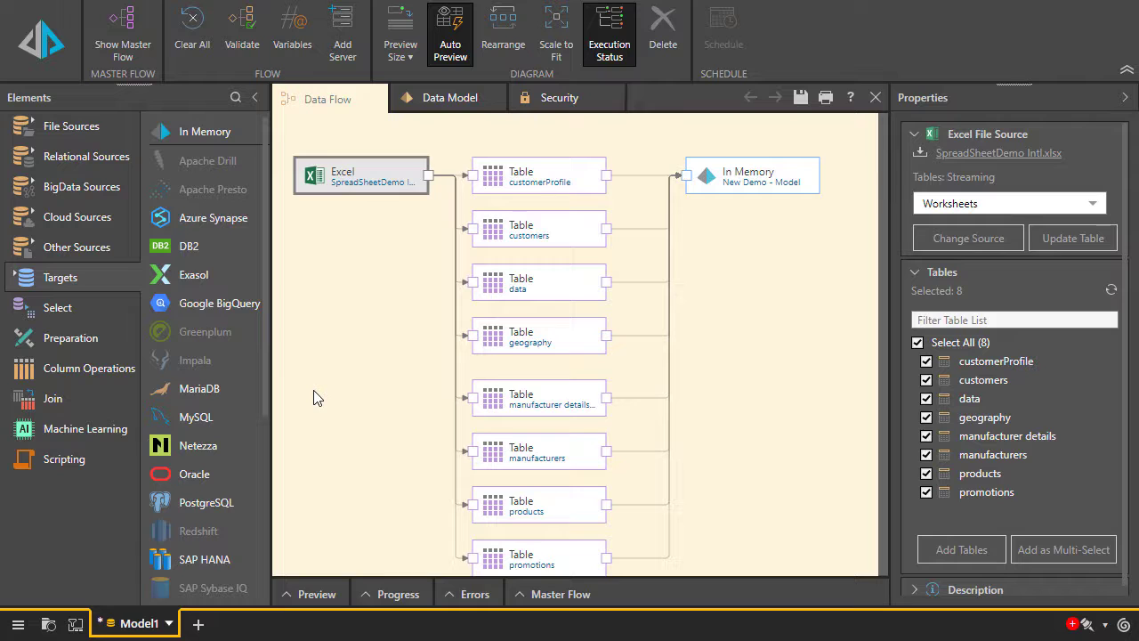
Step: Look through the data model's Configuration, Tables, Columns and Hierarchy pages and its Security roles
{"action": "left_click", "coordinate": [428, 105]}
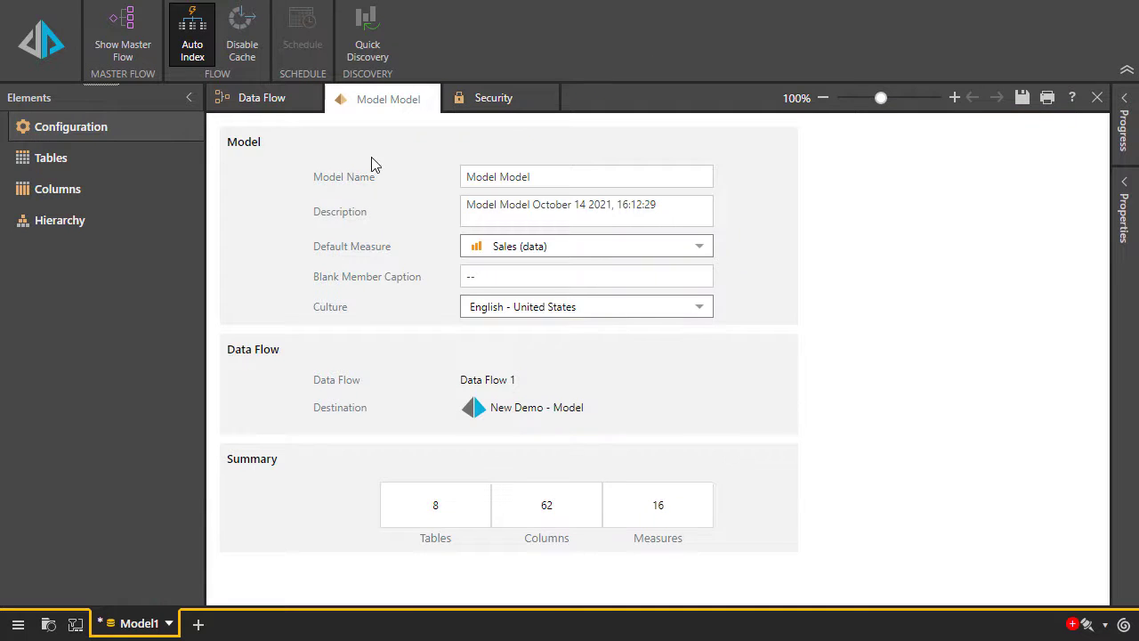
{"action": "left_click", "coordinate": [38, 169]}
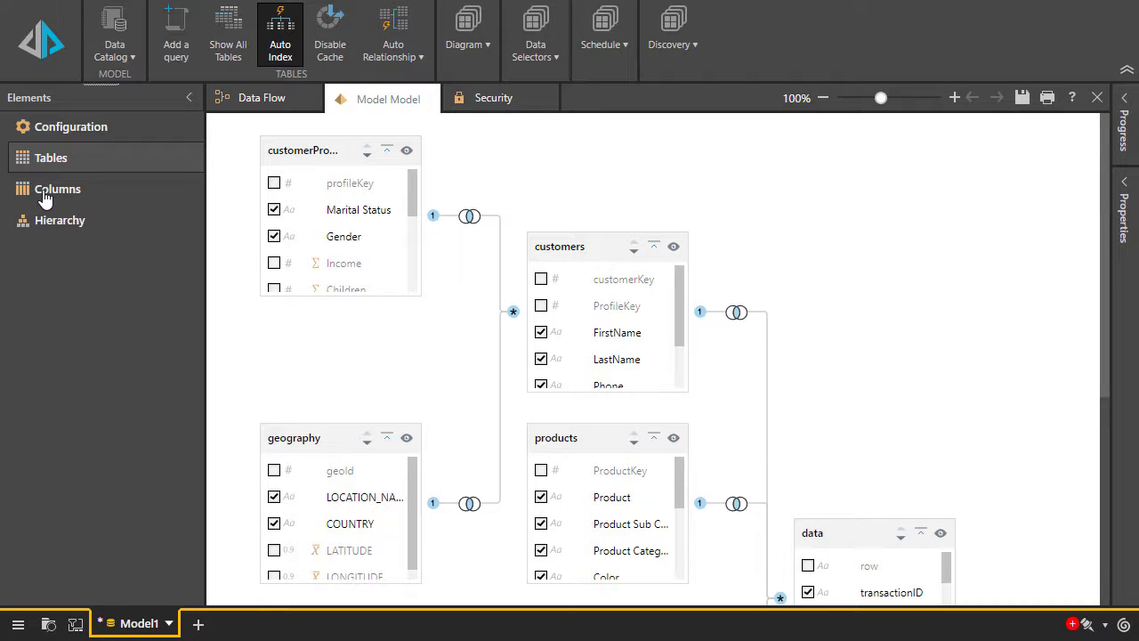
{"action": "left_click", "coordinate": [44, 196]}
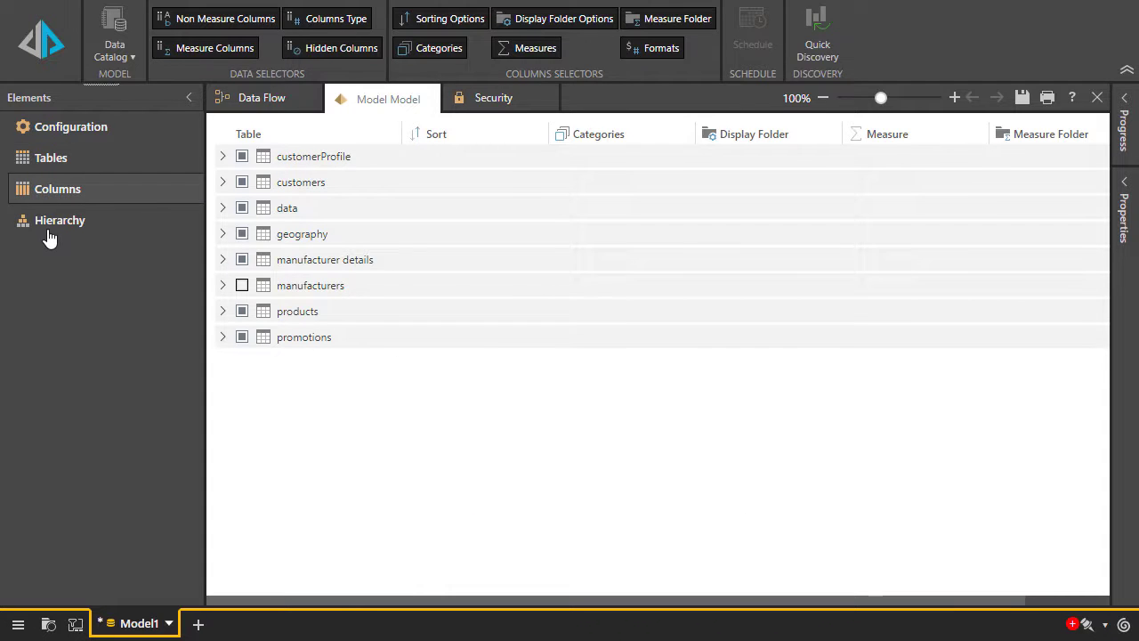
{"action": "left_click", "coordinate": [49, 233]}
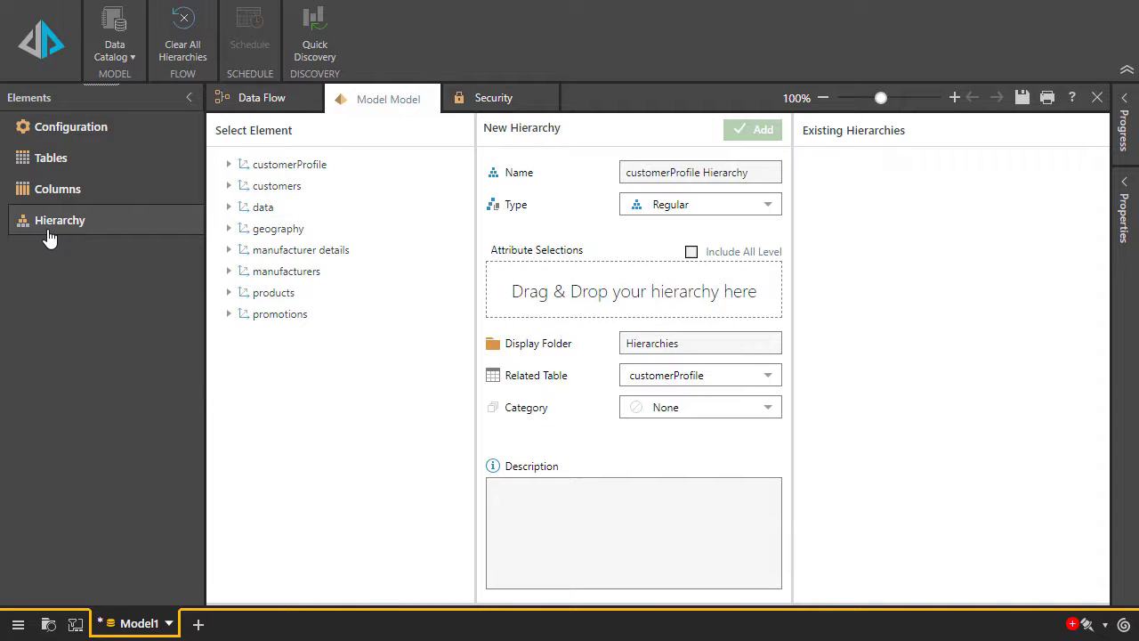
{"action": "left_click", "coordinate": [88, 134]}
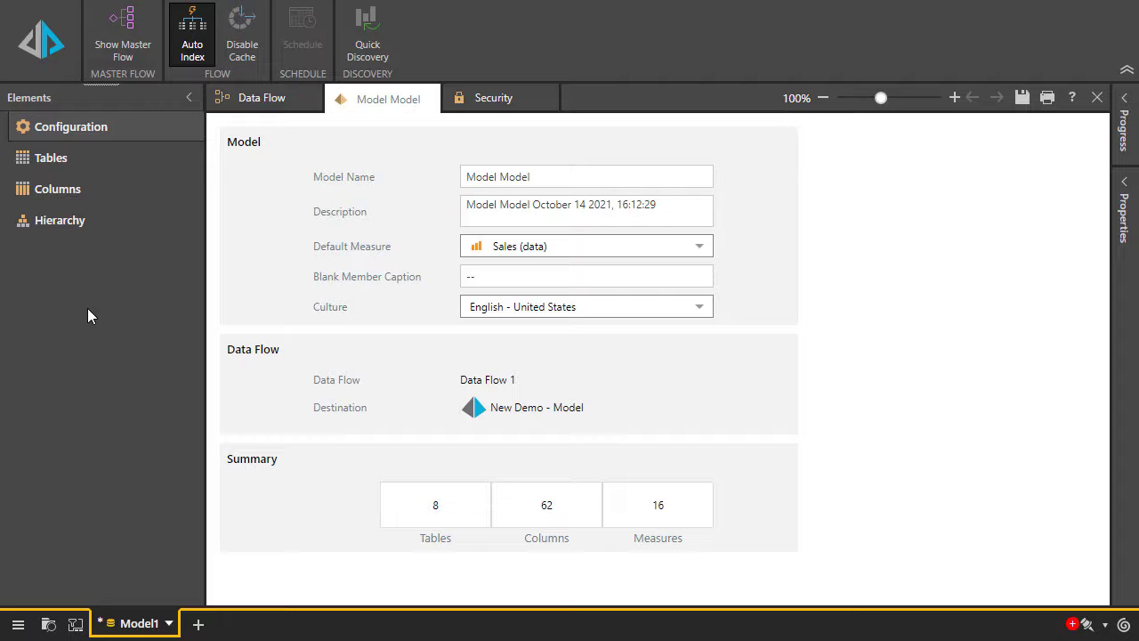
{"action": "left_click", "coordinate": [507, 98]}
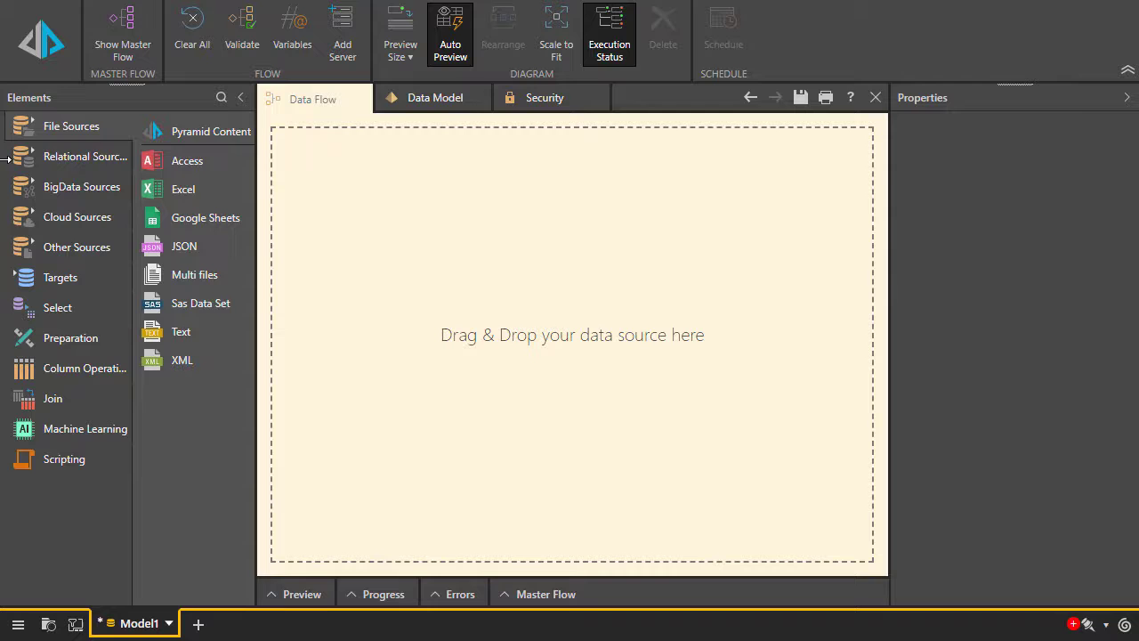
{"action": "left_click", "coordinate": [82, 165]}
{"action": "left_click", "coordinate": [75, 196]}
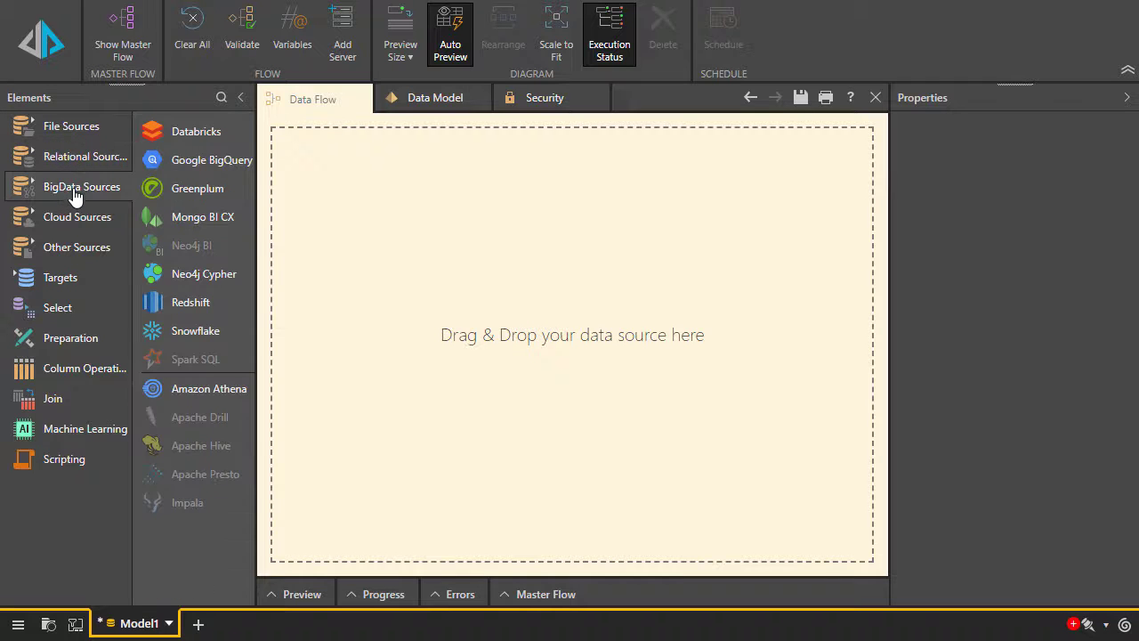
{"action": "left_click", "coordinate": [64, 222]}
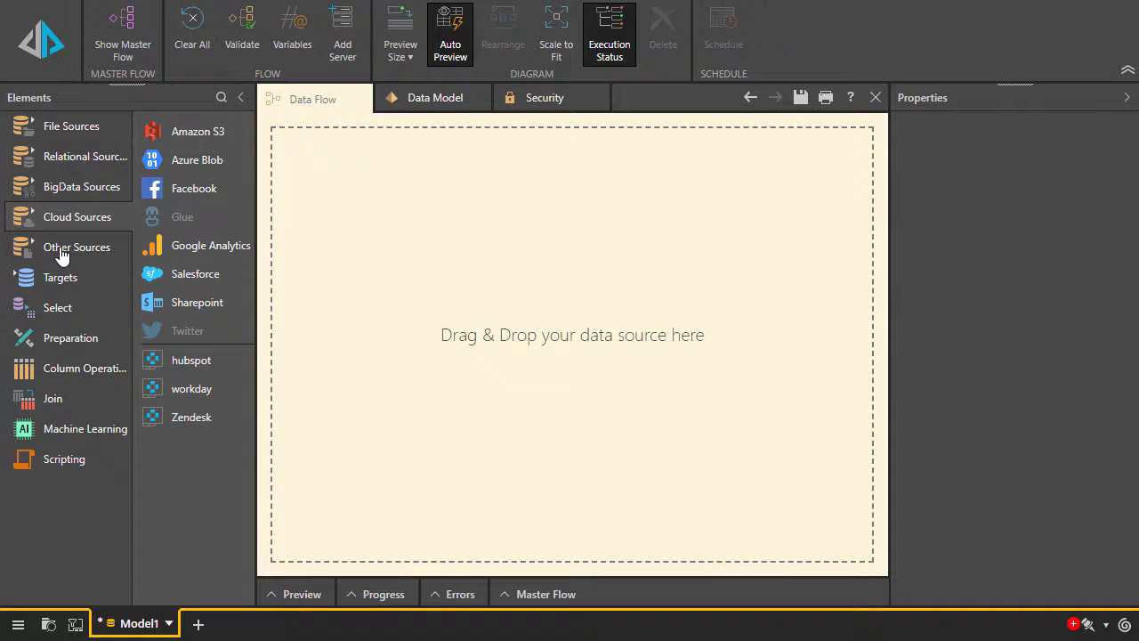
{"action": "left_click", "coordinate": [62, 256]}
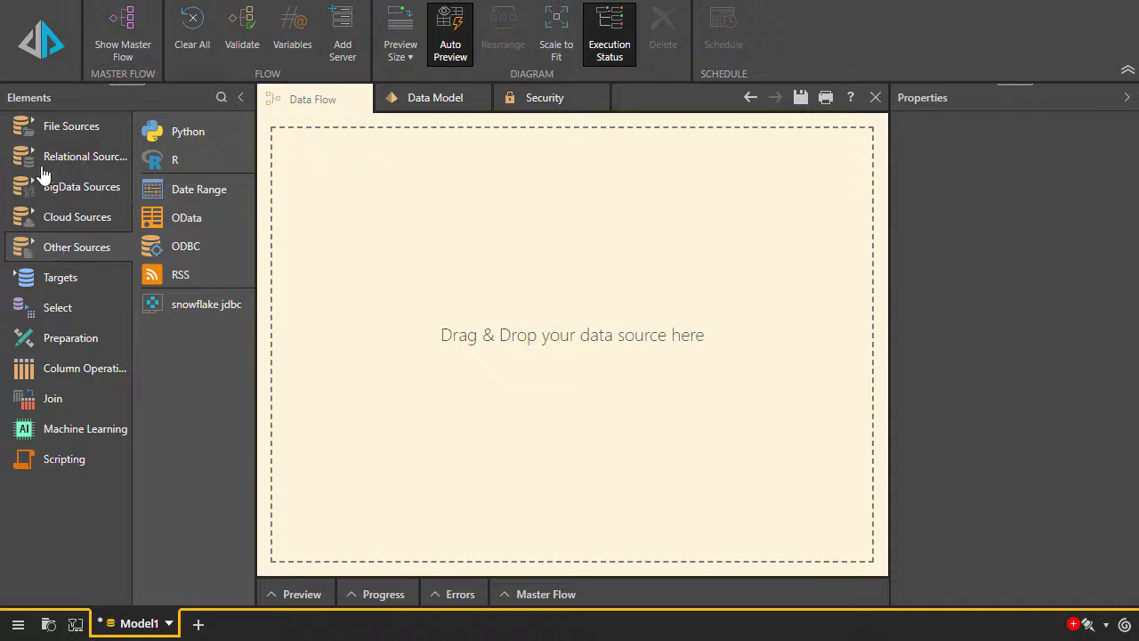
{"action": "left_click", "coordinate": [39, 128]}
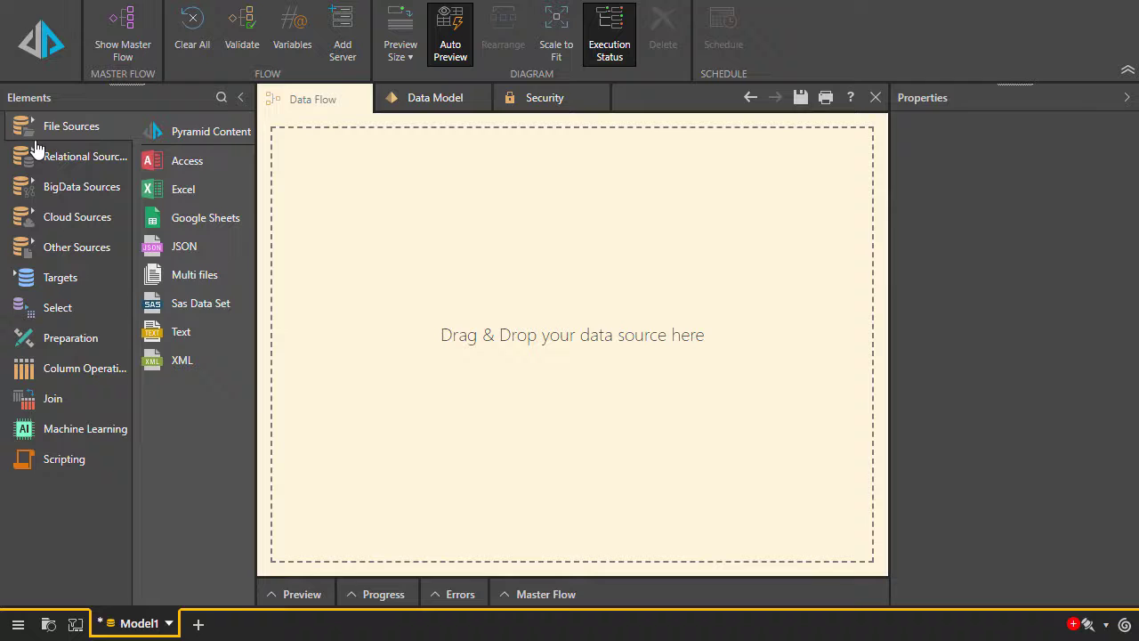
Step: Add an Excel source from SpreadSheetDemo.xlsx and import every worksheet except promotions as tables
{"action": "left_click_drag", "start_coordinate": [184, 189], "coordinate": [314, 169]}
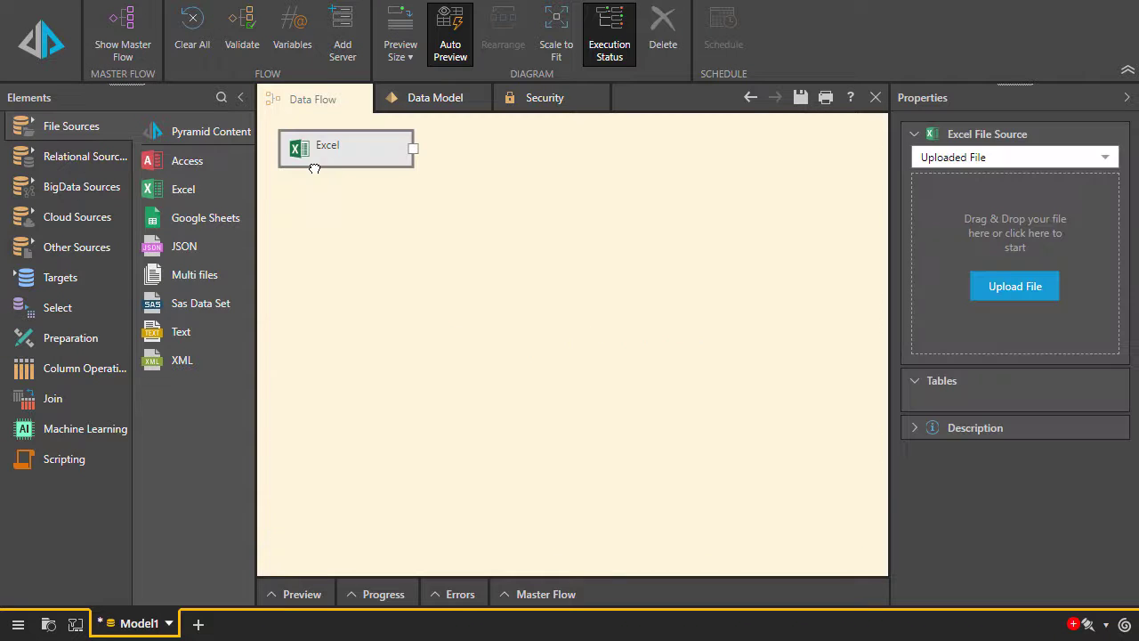
{"action": "left_click", "coordinate": [1049, 300]}
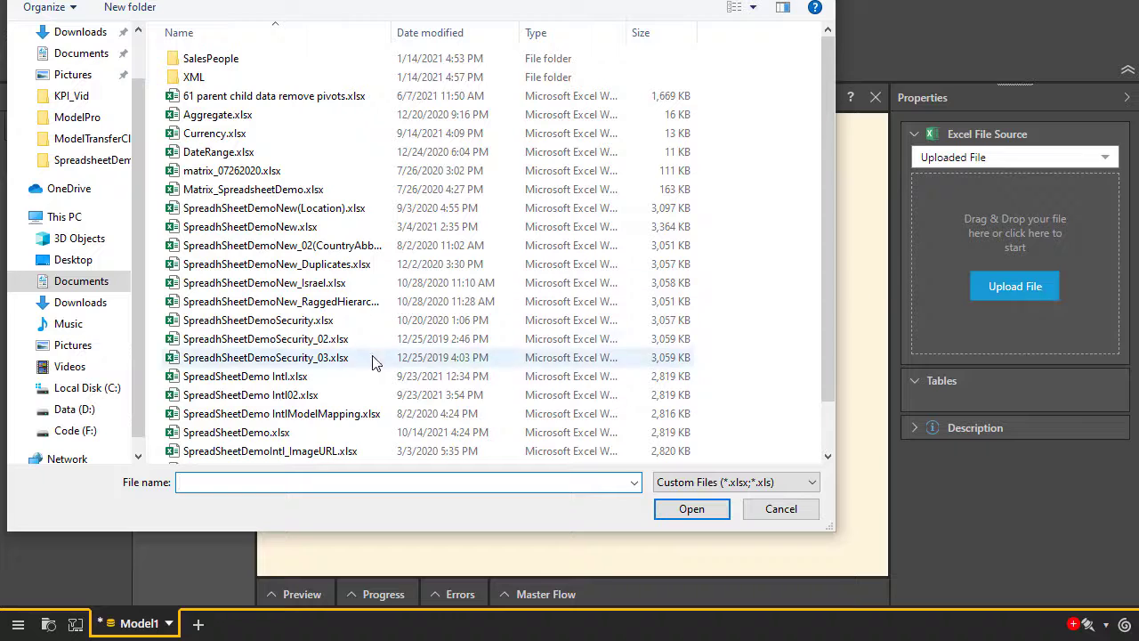
{"action": "left_click", "coordinate": [380, 434]}
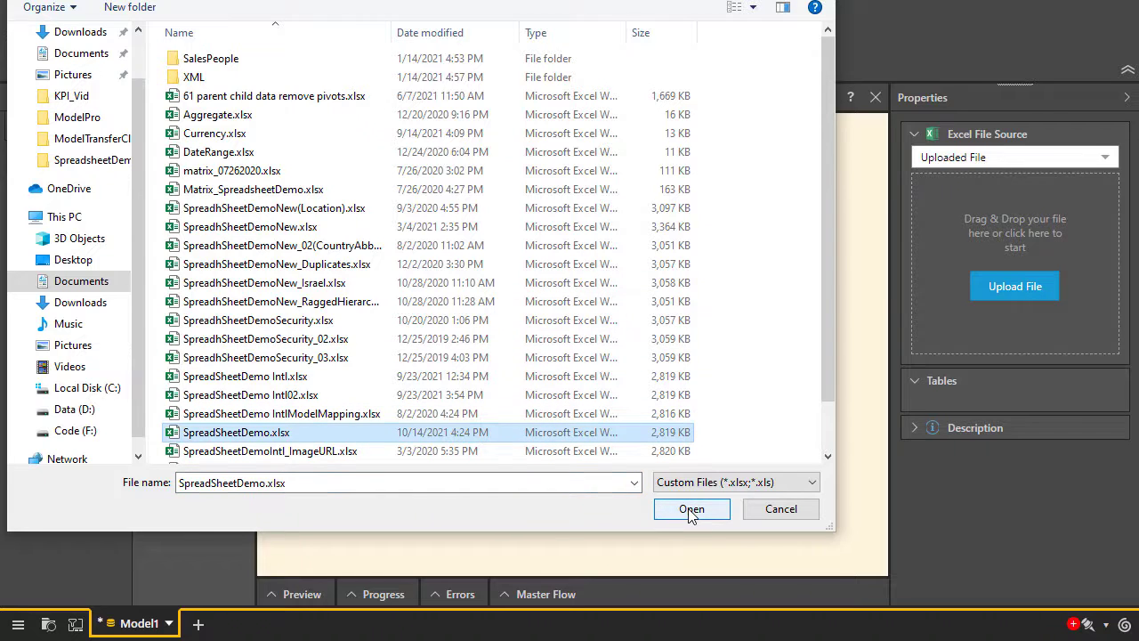
{"action": "left_click", "coordinate": [691, 509]}
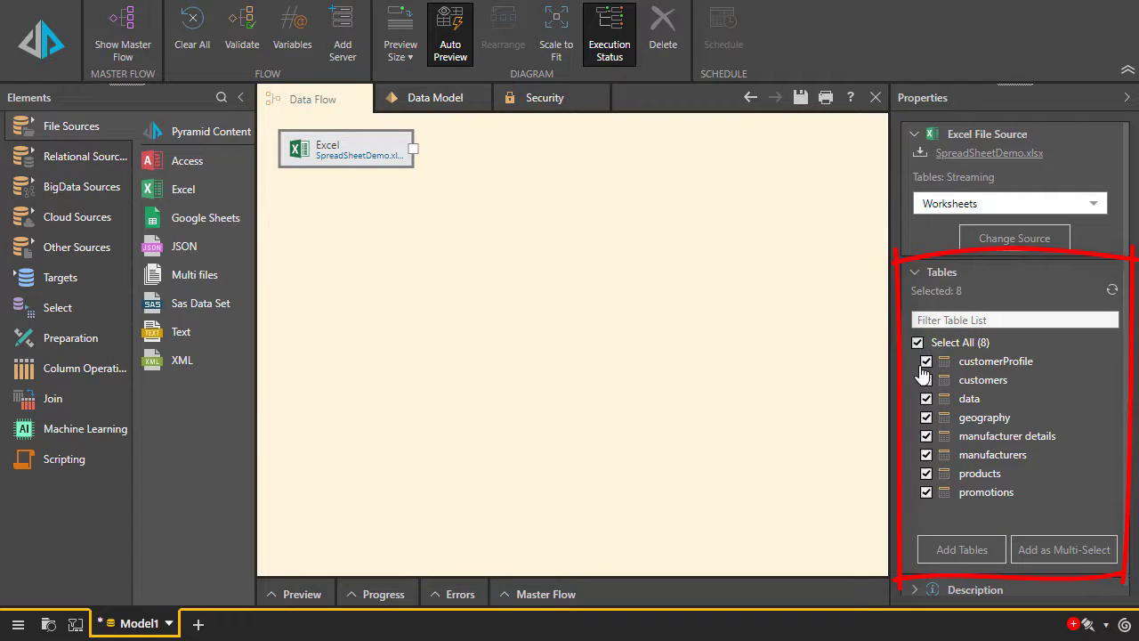
{"action": "left_click", "coordinate": [927, 492]}
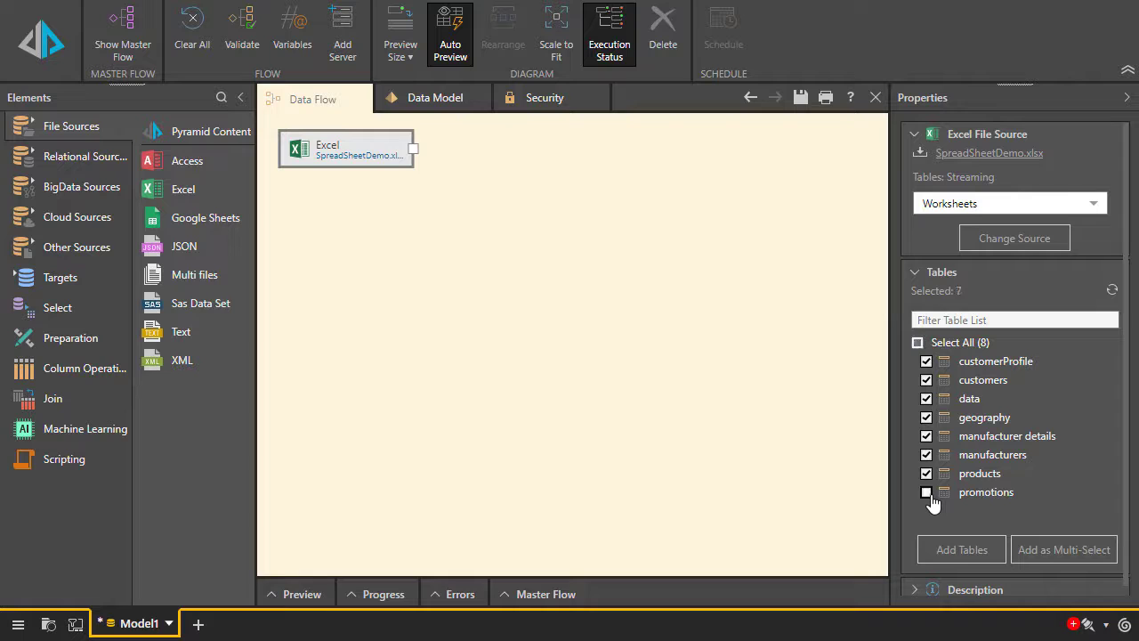
{"action": "left_click", "coordinate": [968, 559]}
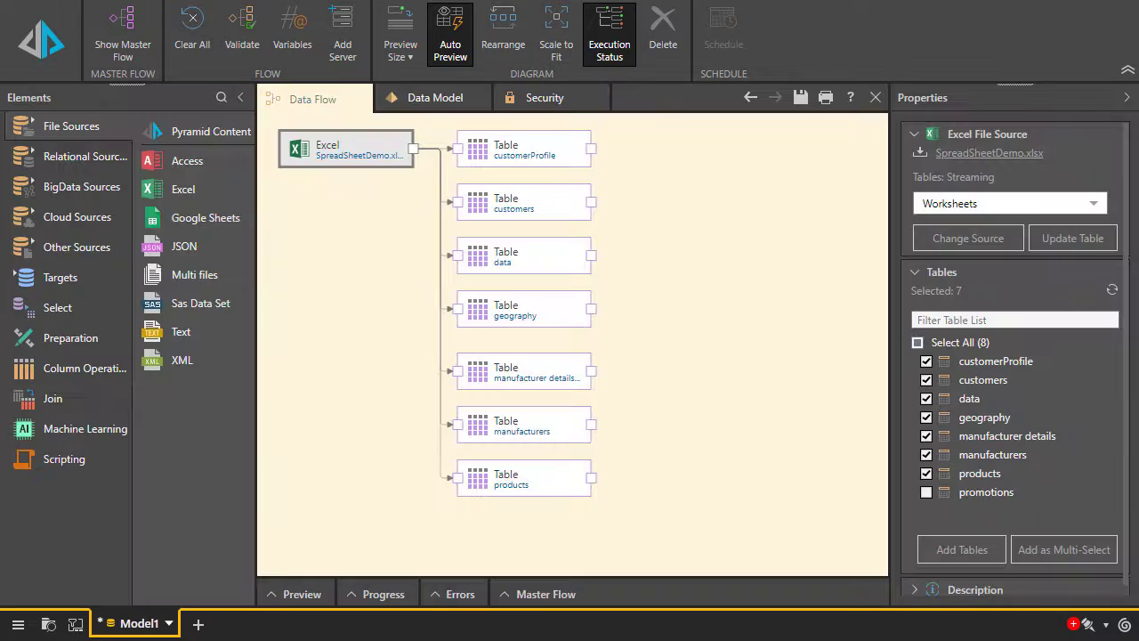
Step: Add a SQL Server source below the Excel tables using database 111
{"action": "left_click", "coordinate": [73, 158]}
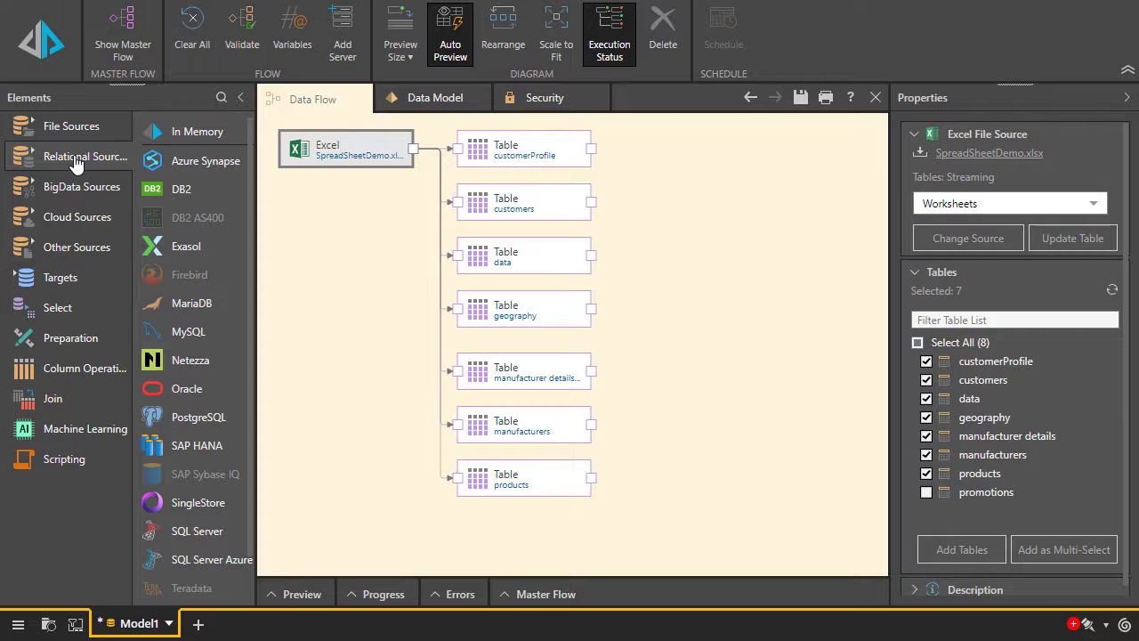
{"action": "left_click_drag", "start_coordinate": [179, 532], "coordinate": [309, 502]}
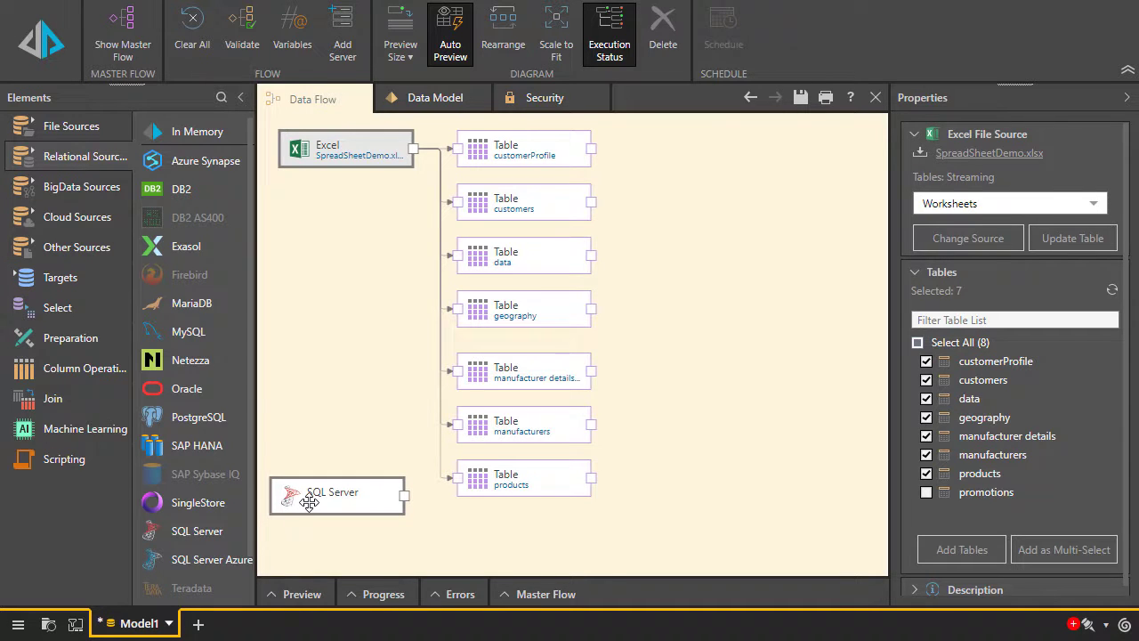
{"action": "left_click", "coordinate": [309, 502]}
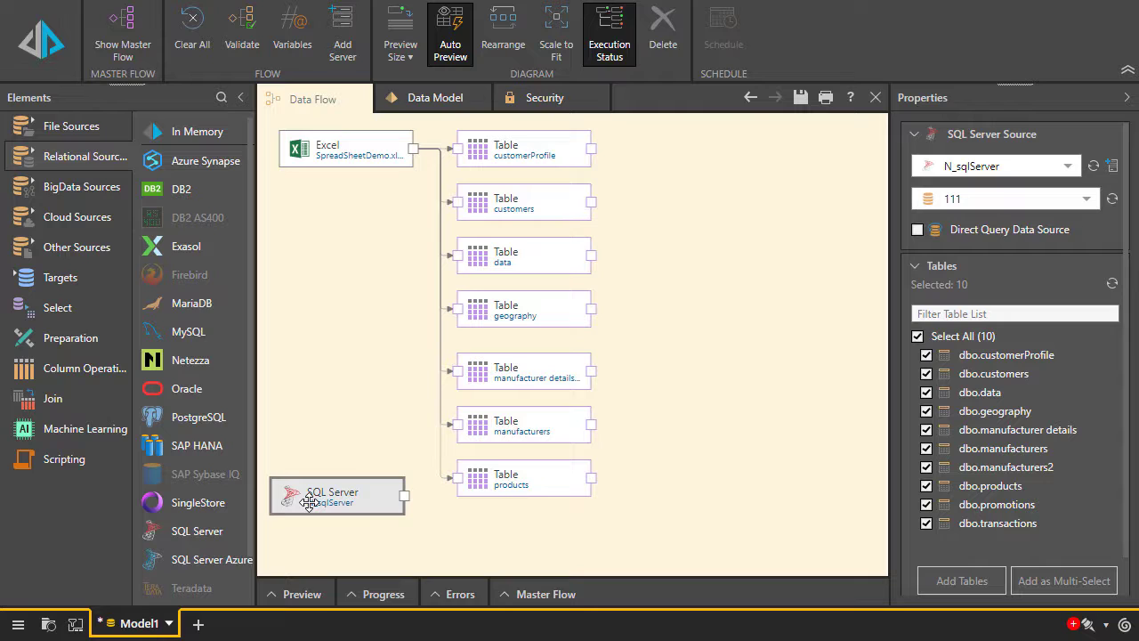
{"action": "left_click", "coordinate": [1038, 201]}
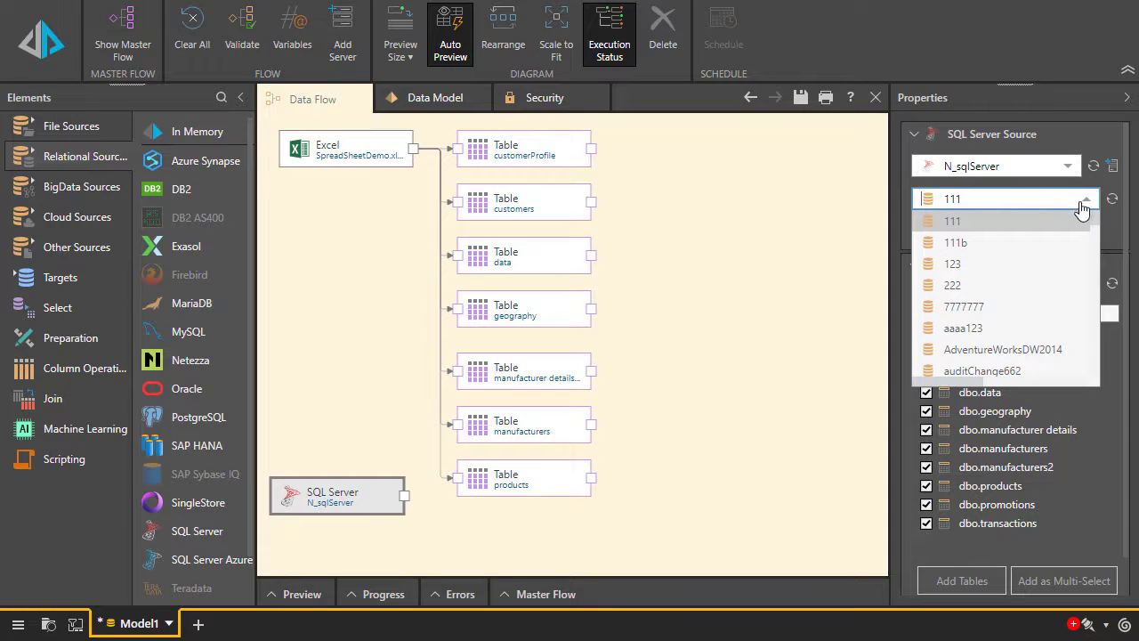
{"action": "left_click", "coordinate": [1078, 212]}
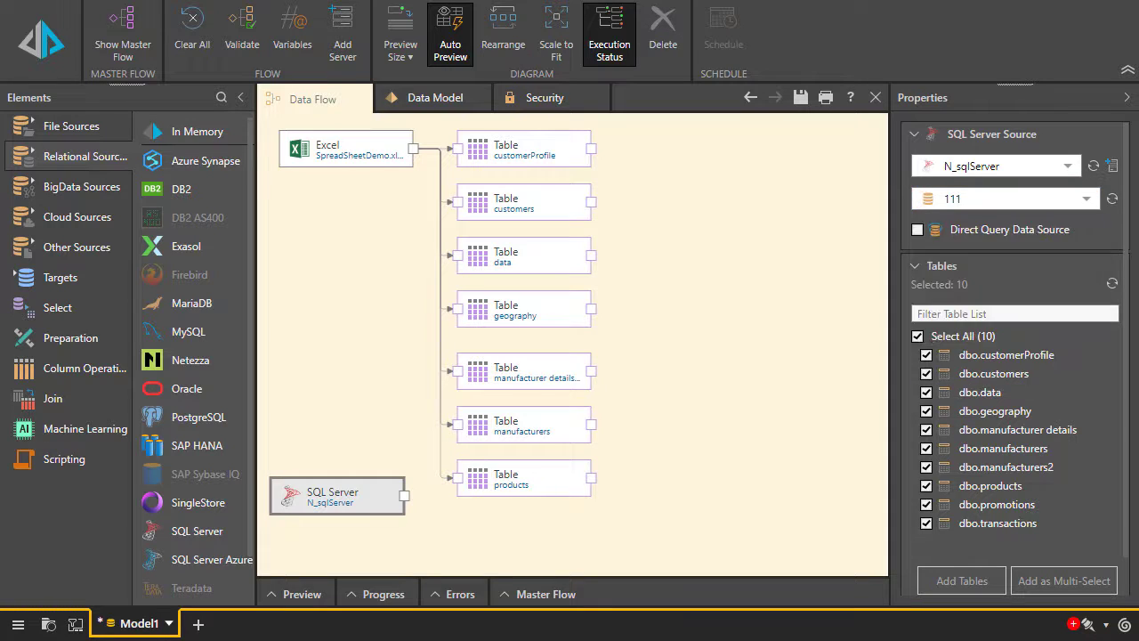
Step: Import only dbo.promotions and dbo.transactions from SQL Server as table nodes
{"action": "left_click", "coordinate": [918, 338]}
{"action": "left_click", "coordinate": [927, 504]}
{"action": "left_click", "coordinate": [927, 523]}
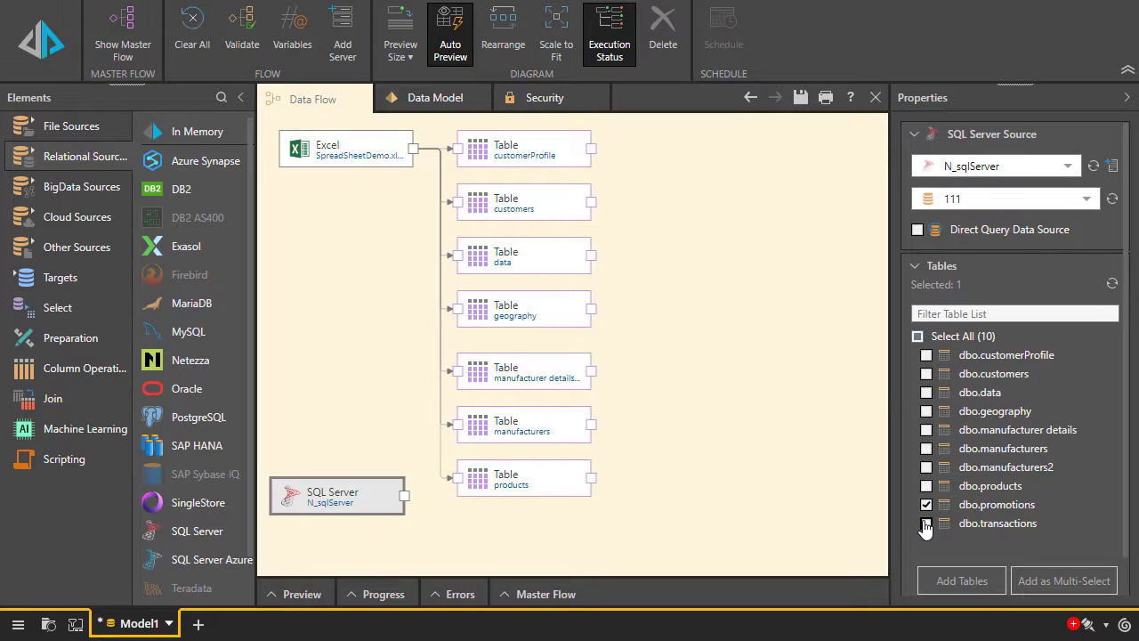
{"action": "left_click", "coordinate": [967, 588]}
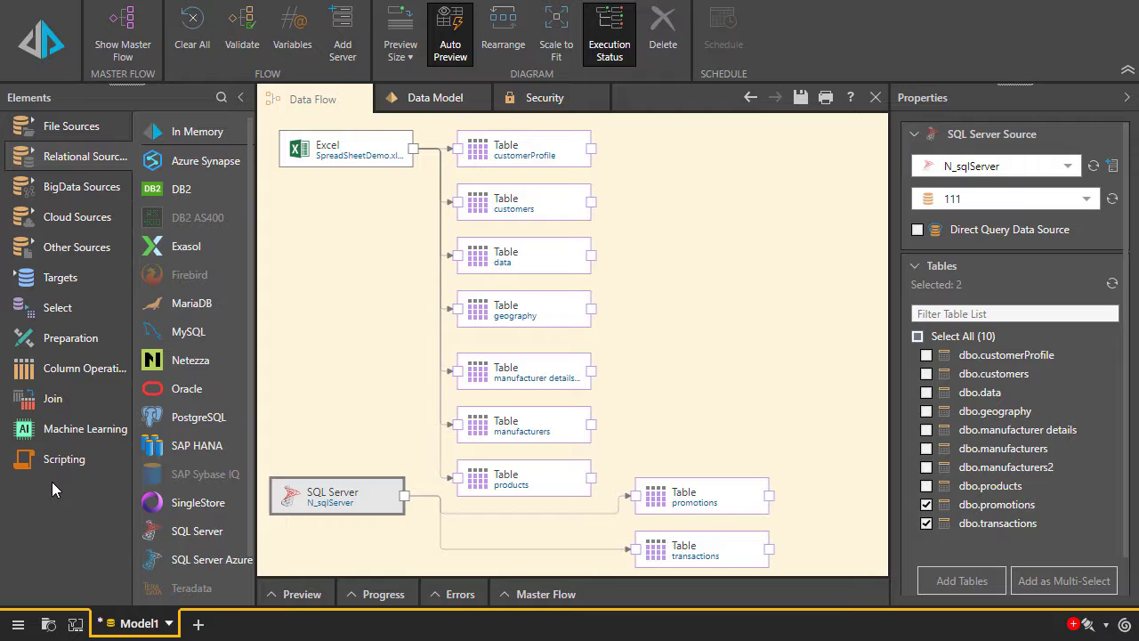
{"action": "left_click", "coordinate": [53, 342]}
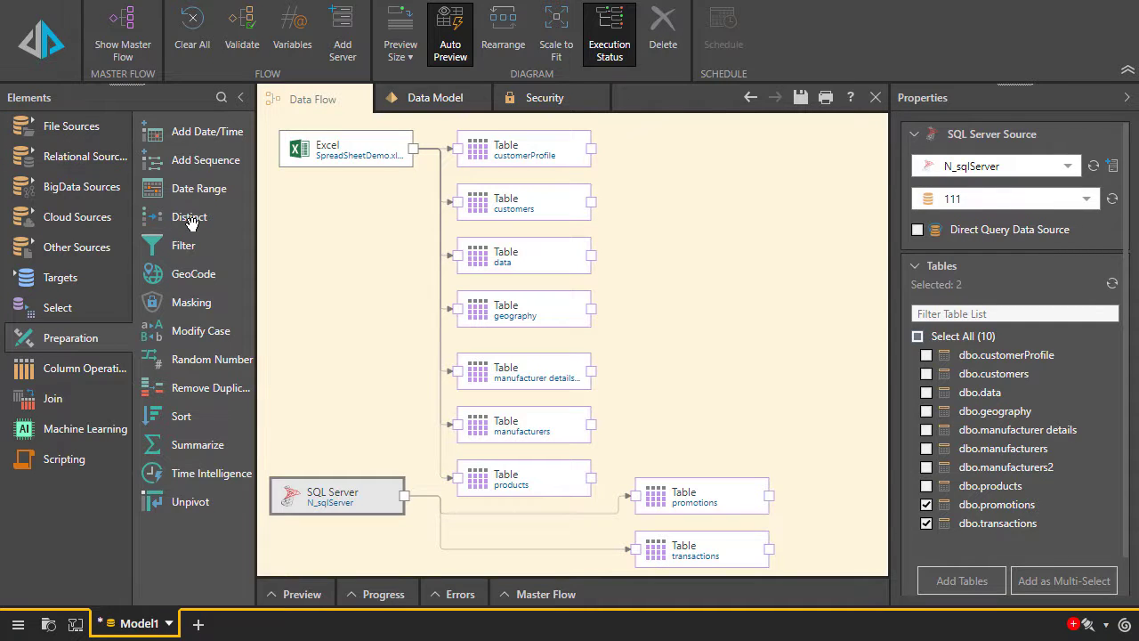
Step: Place a Distinct step on the canvas and wire the customerProfile table's output into it
{"action": "left_click_drag", "start_coordinate": [190, 222], "coordinate": [688, 180]}
{"action": "left_click_drag", "start_coordinate": [598, 152], "coordinate": [656, 157]}
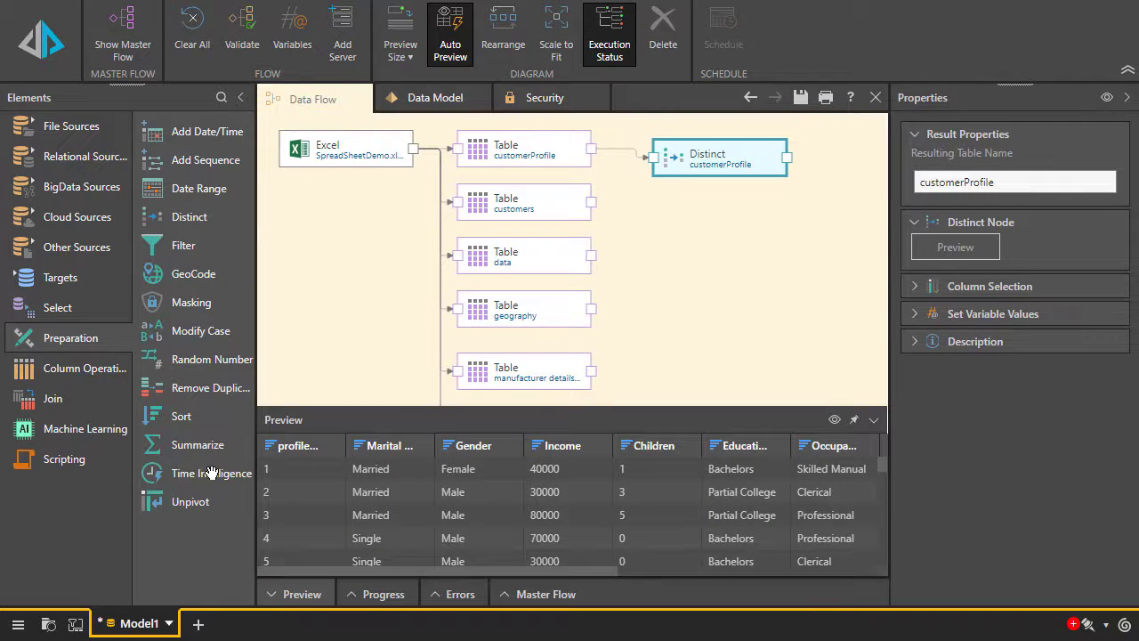
Step: Feed the data table into a Time Intelligence step on dateKey and preview the added date columns
{"action": "left_click_drag", "start_coordinate": [203, 469], "coordinate": [712, 255]}
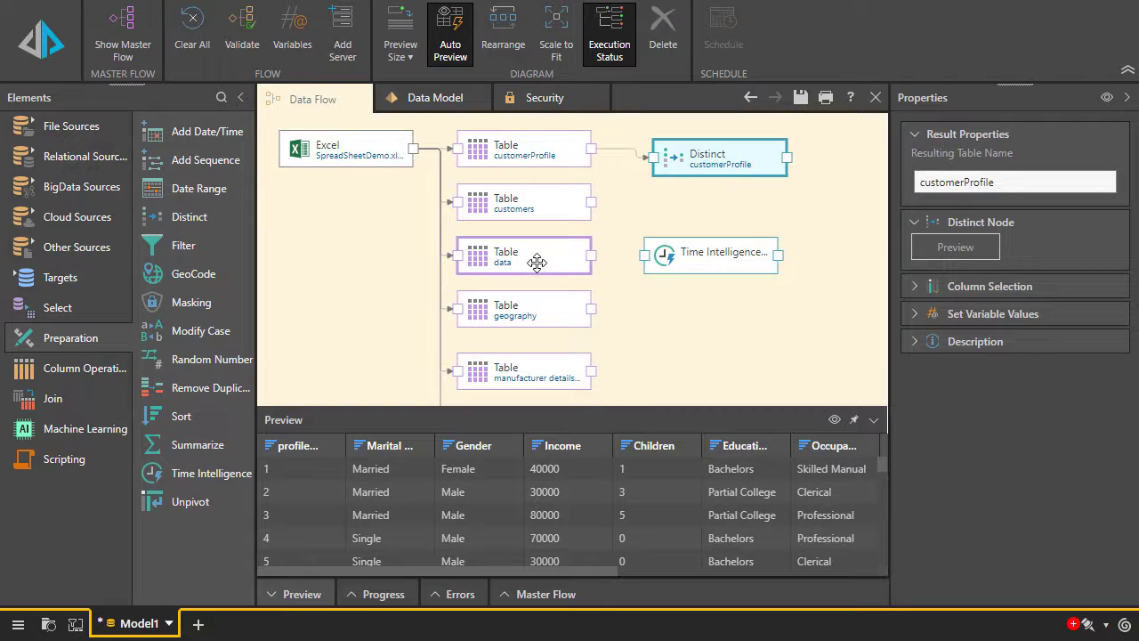
{"action": "left_click", "coordinate": [535, 261]}
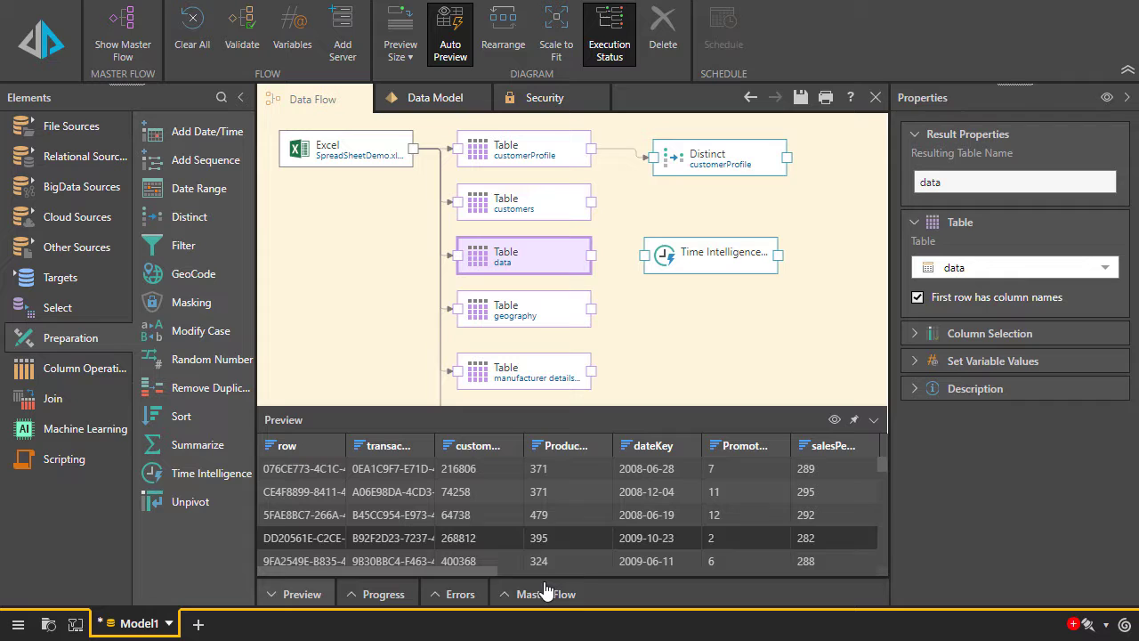
{"action": "left_click_drag", "start_coordinate": [492, 571], "coordinate": [528, 571]}
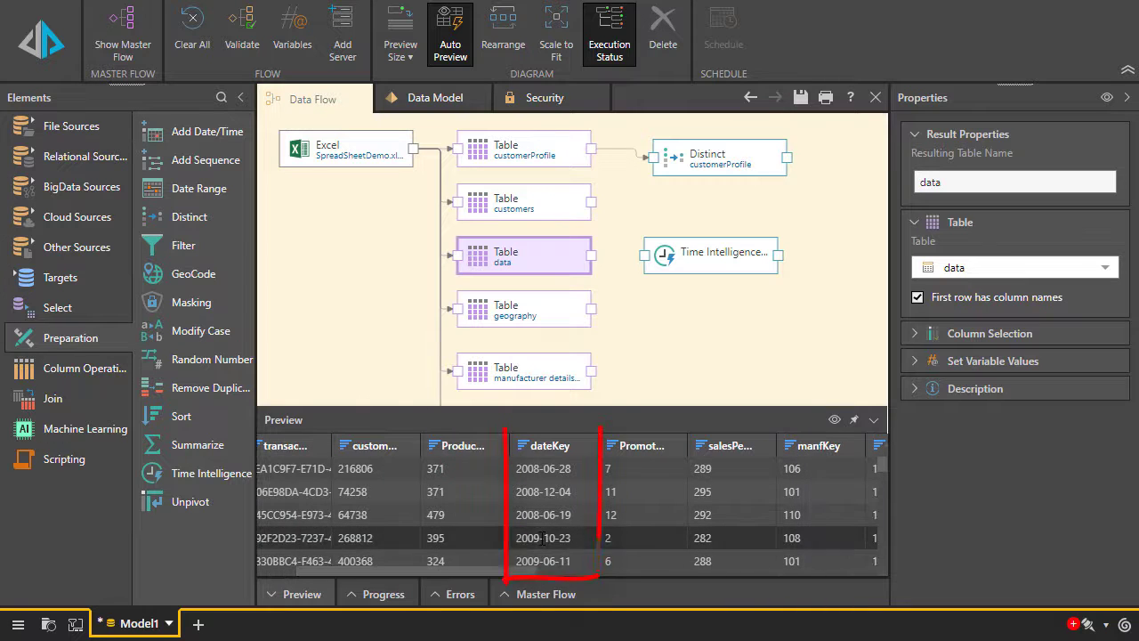
{"action": "left_click_drag", "start_coordinate": [595, 256], "coordinate": [670, 253]}
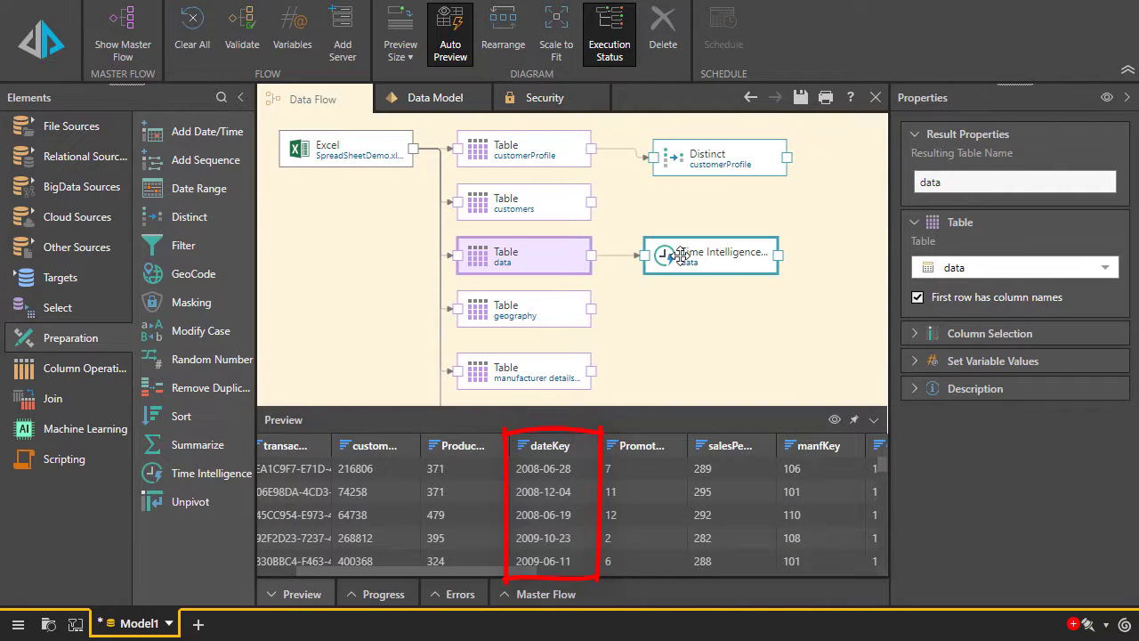
{"action": "left_click", "coordinate": [1106, 98]}
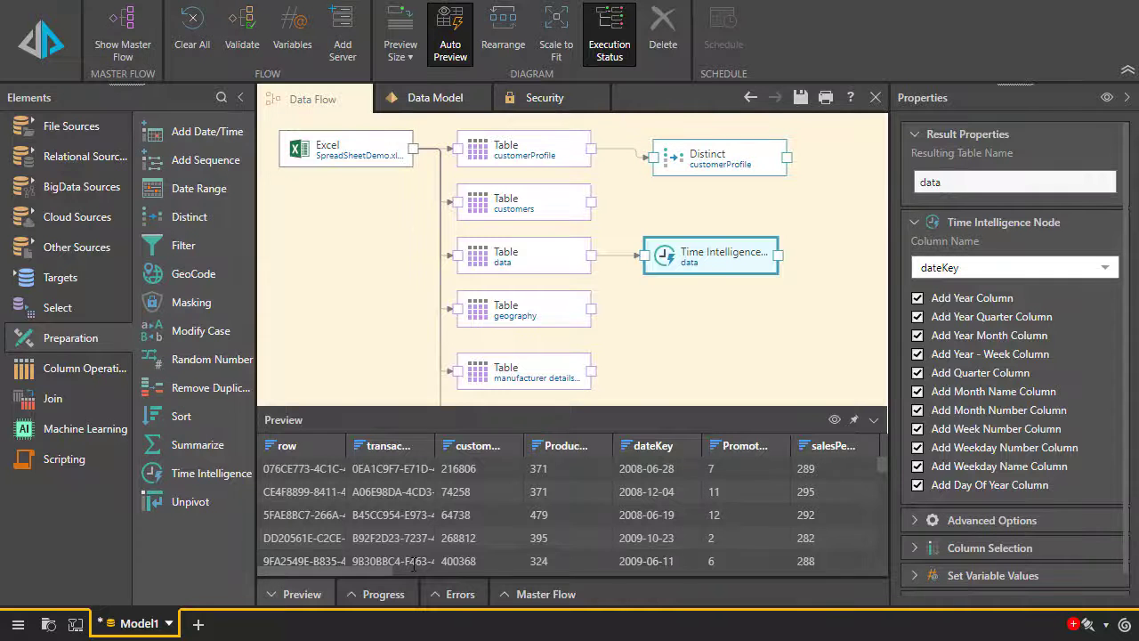
{"action": "left_click_drag", "start_coordinate": [382, 575], "coordinate": [890, 578]}
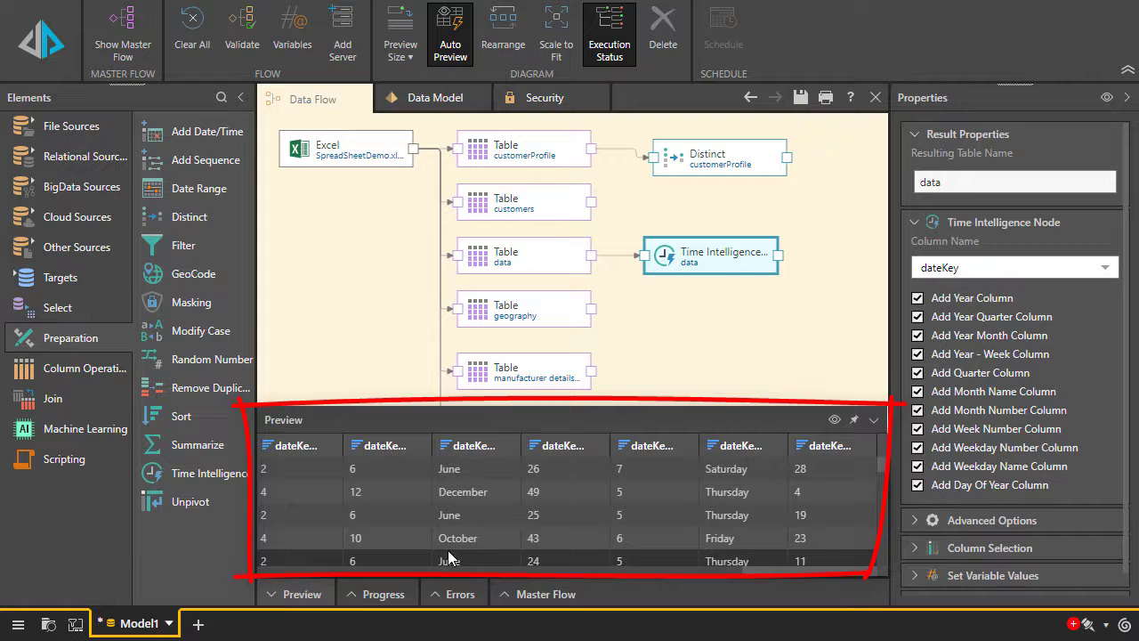
{"action": "left_click_drag", "start_coordinate": [827, 578], "coordinate": [683, 579]}
Step: Add a Combined Columns step and connect the customers table to it
{"action": "left_click", "coordinate": [55, 374]}
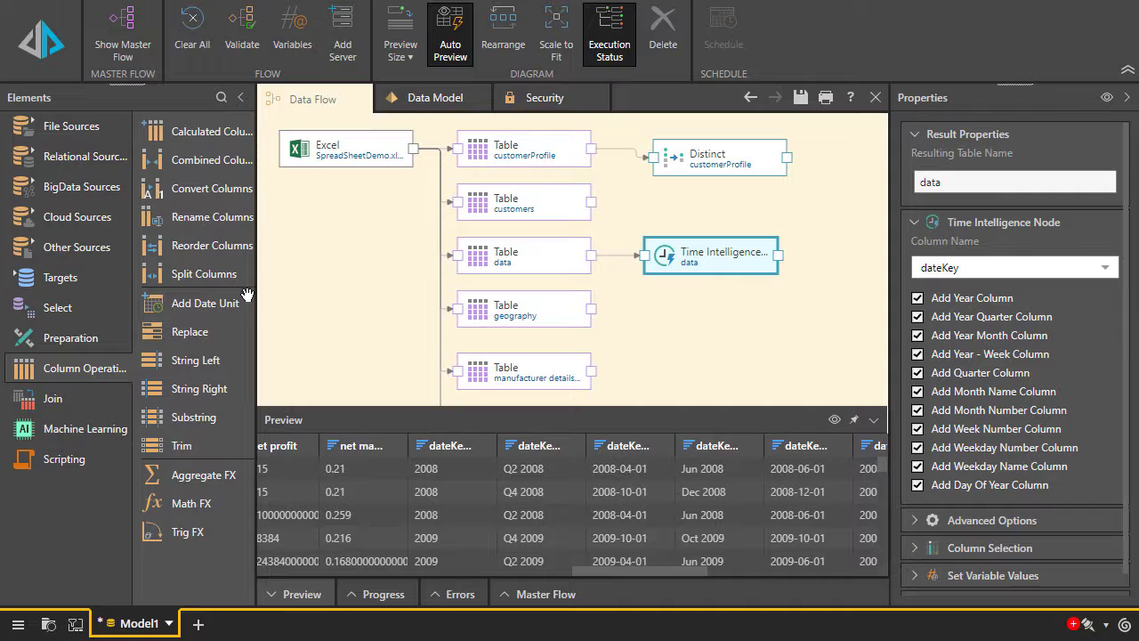
{"action": "left_click_drag", "start_coordinate": [249, 301], "coordinate": [257, 301]}
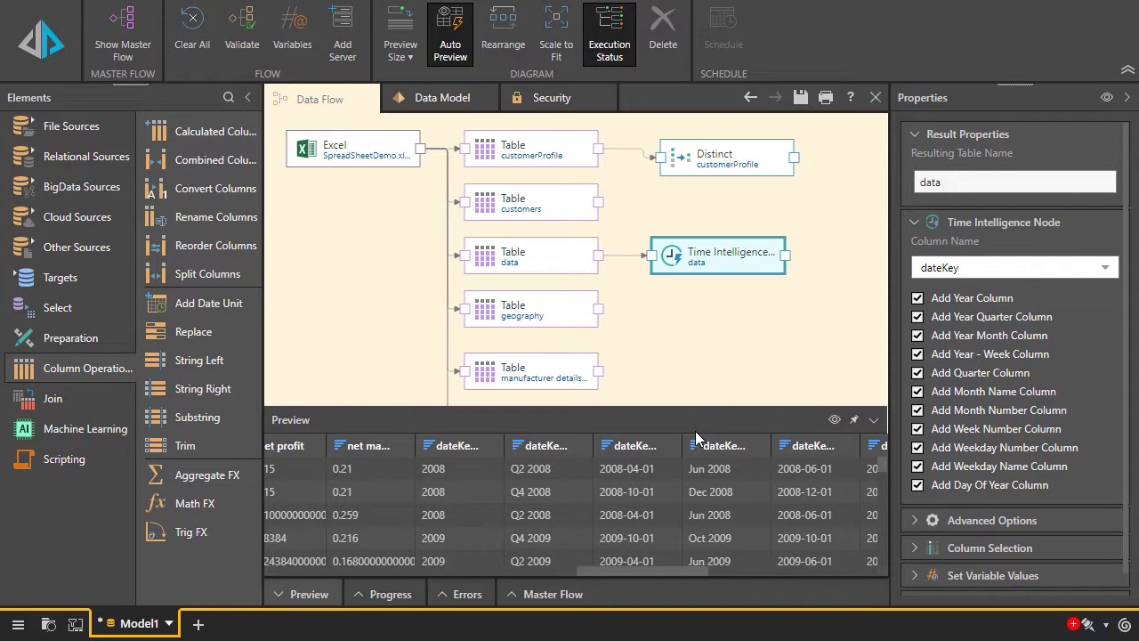
{"action": "left_click", "coordinate": [880, 419]}
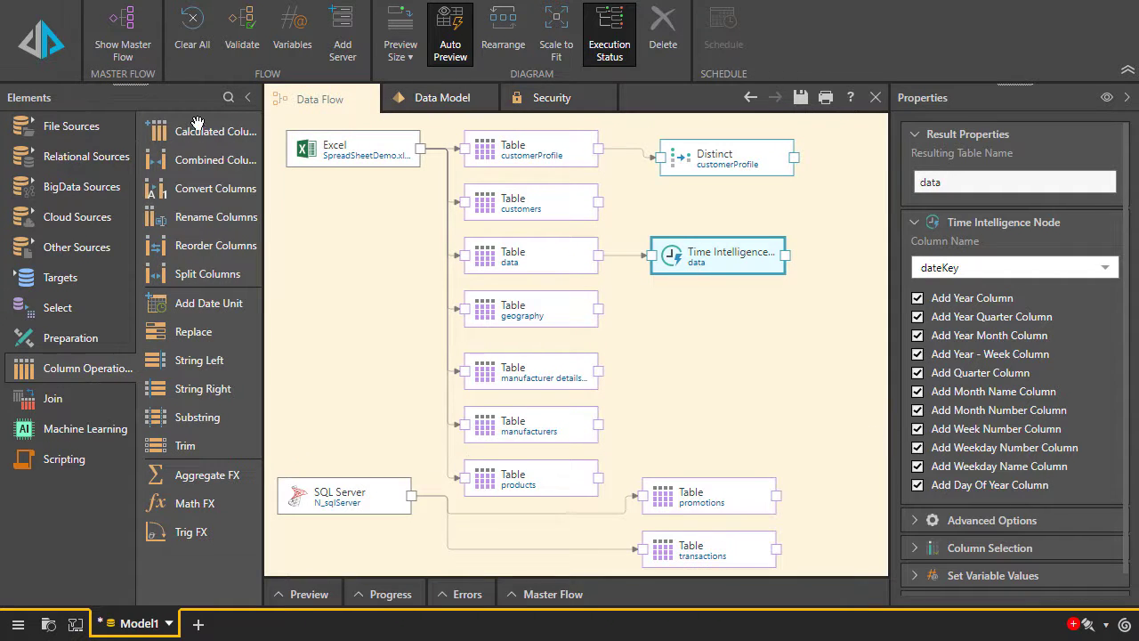
{"action": "left_click_drag", "start_coordinate": [199, 159], "coordinate": [696, 209]}
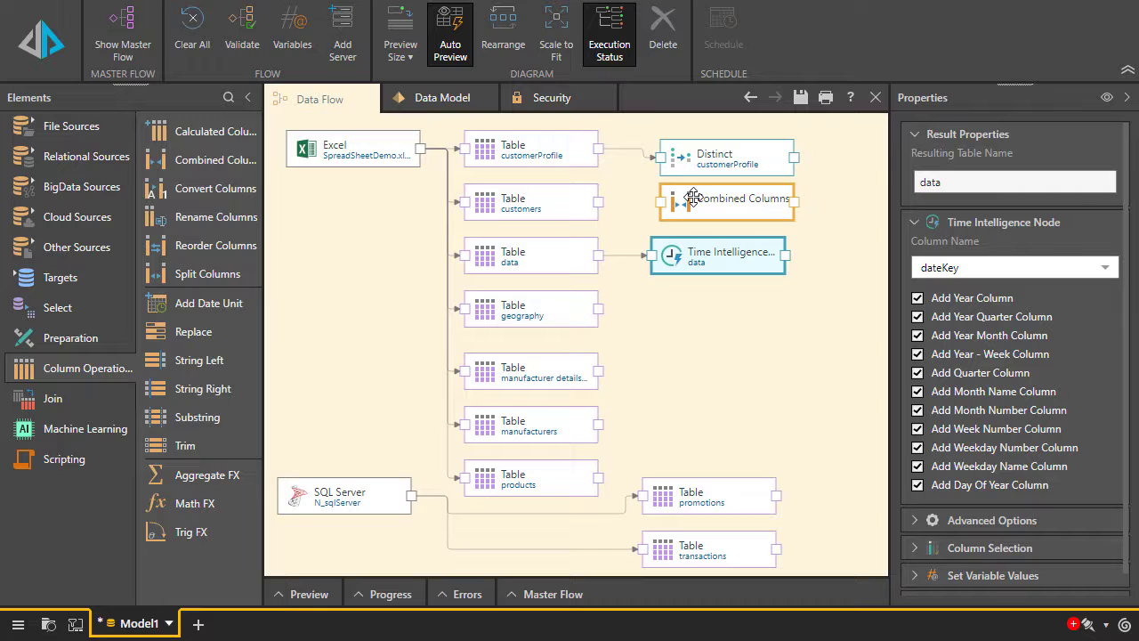
{"action": "left_click", "coordinate": [592, 204]}
{"action": "left_click_drag", "start_coordinate": [602, 205], "coordinate": [663, 202]}
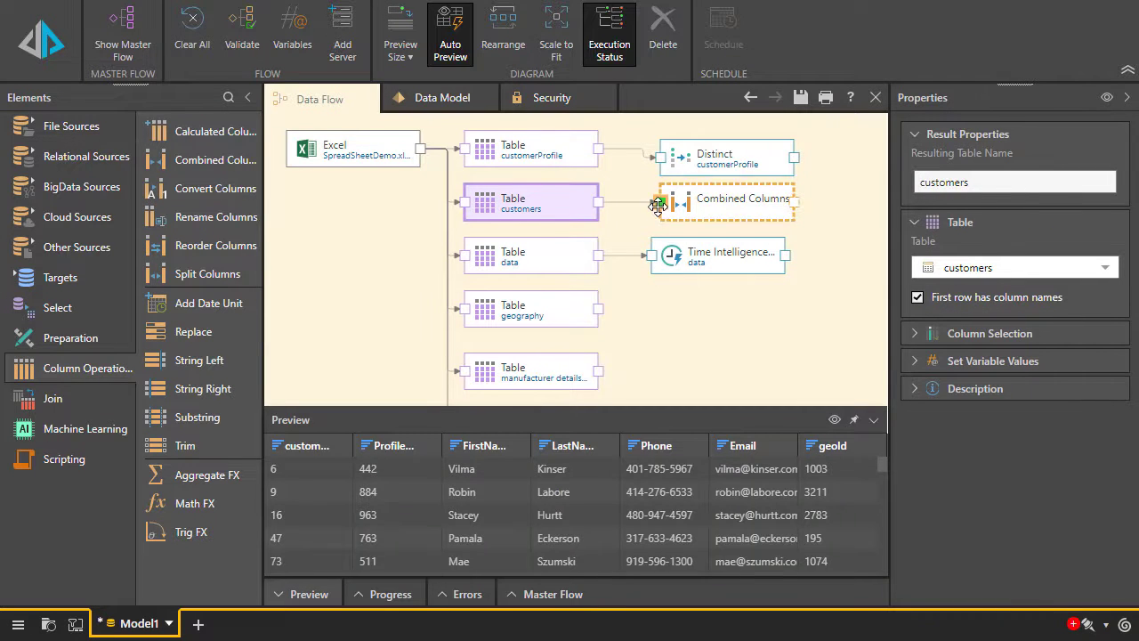
Step: Combine FirstName and LastName with a space separator into a 'Full Name' column and preview it
{"action": "left_click", "coordinate": [740, 209]}
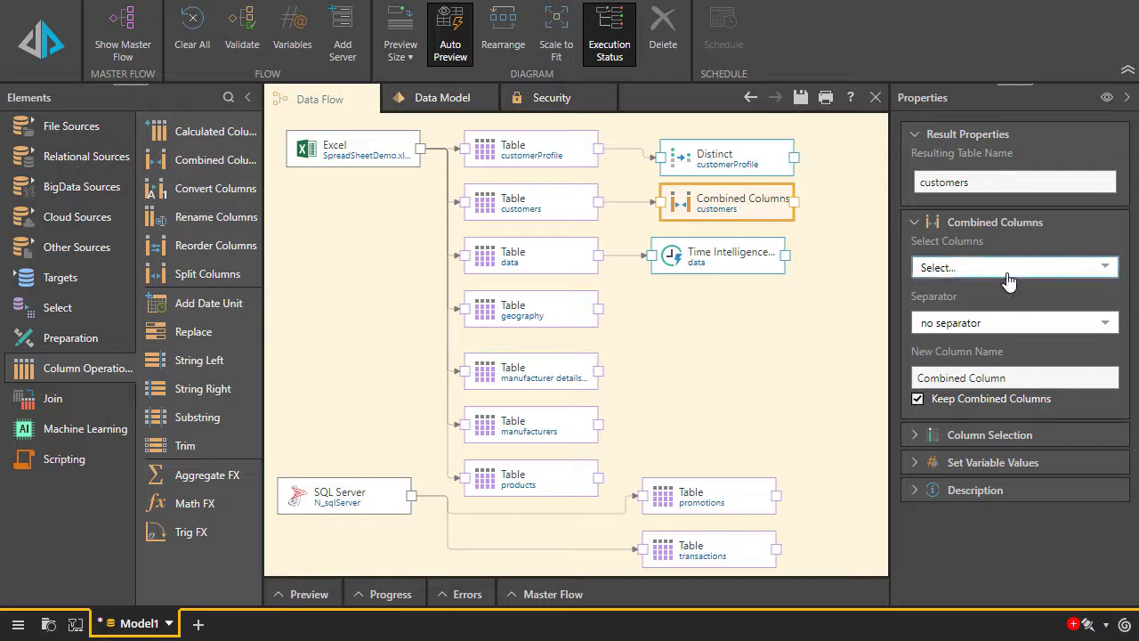
{"action": "left_click", "coordinate": [979, 267]}
{"action": "left_click", "coordinate": [944, 331]}
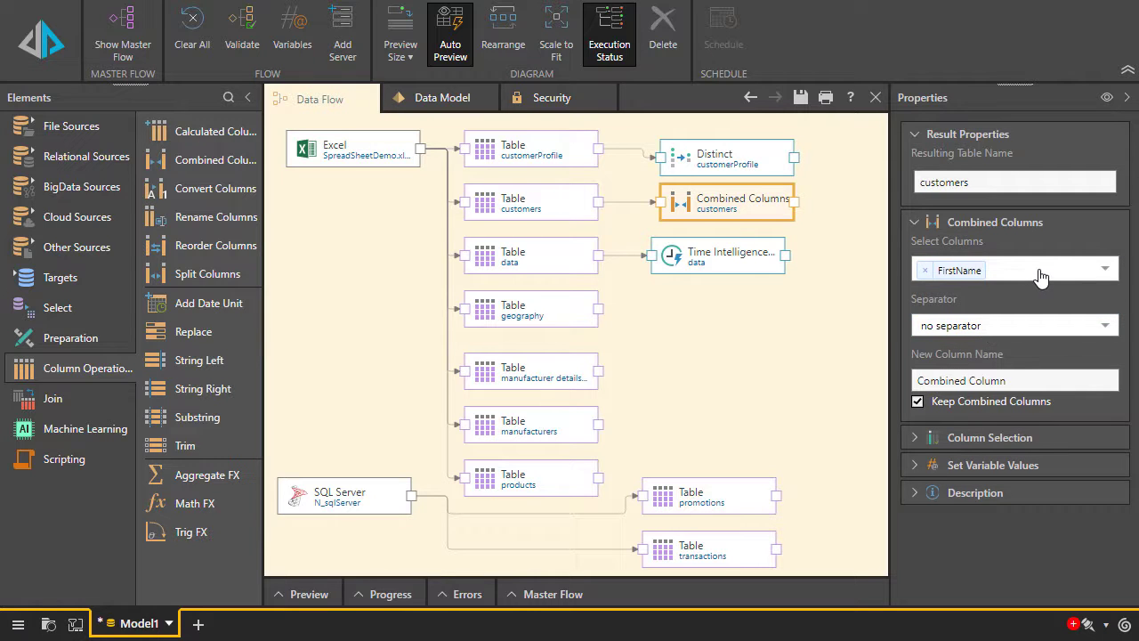
{"action": "left_click", "coordinate": [1041, 278]}
{"action": "left_click", "coordinate": [971, 337]}
{"action": "left_click", "coordinate": [974, 338]}
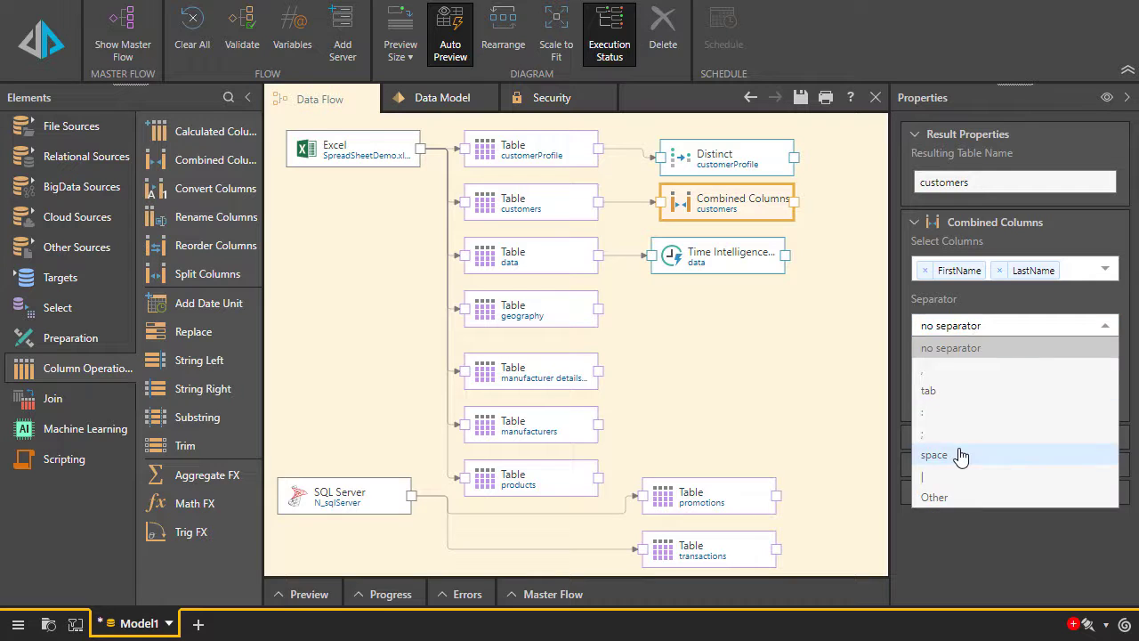
{"action": "left_click", "coordinate": [961, 456]}
{"action": "triple_click", "coordinate": [977, 381]}
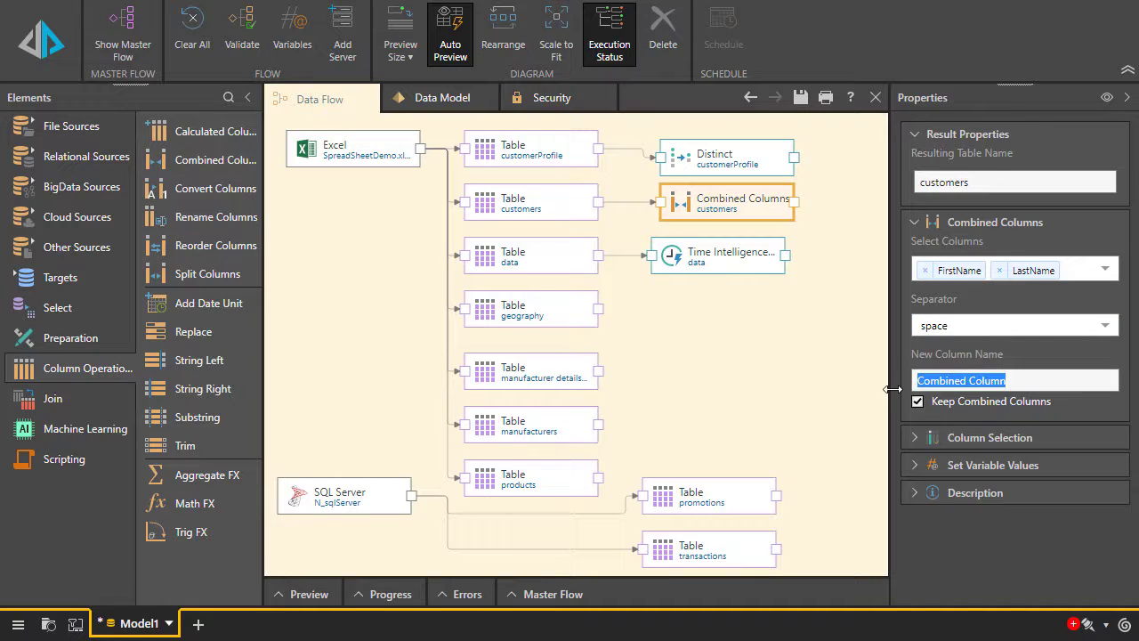
{"action": "type", "text": "Full N"}
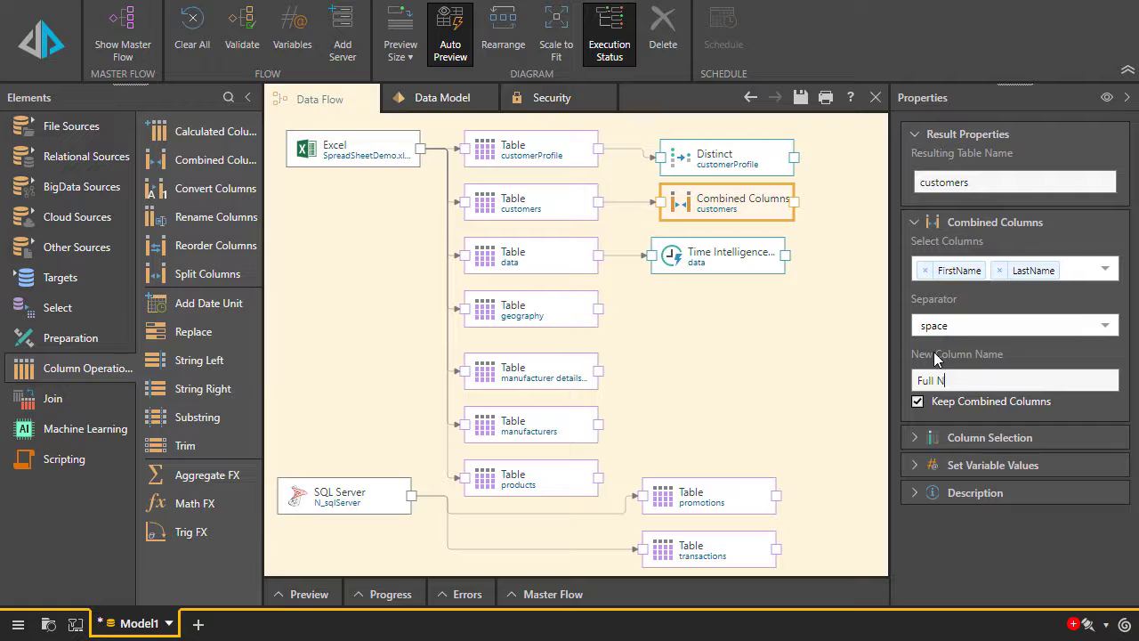
{"action": "type", "text": "ame"}
{"action": "left_click", "coordinate": [1107, 98]}
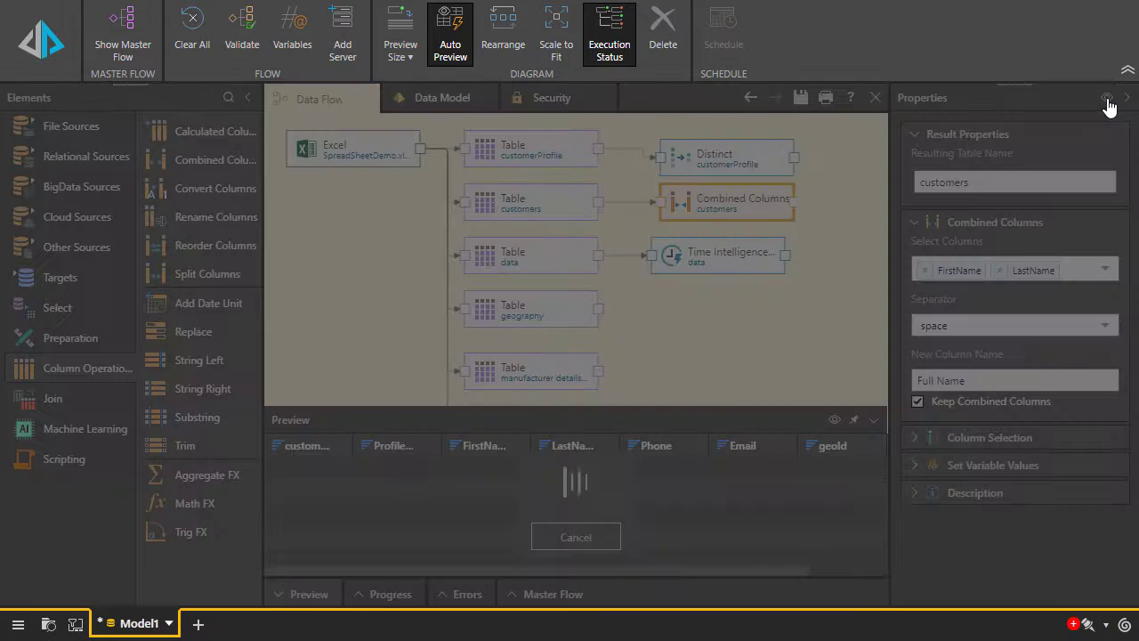
{"action": "left_click_drag", "start_coordinate": [639, 568], "coordinate": [792, 566]}
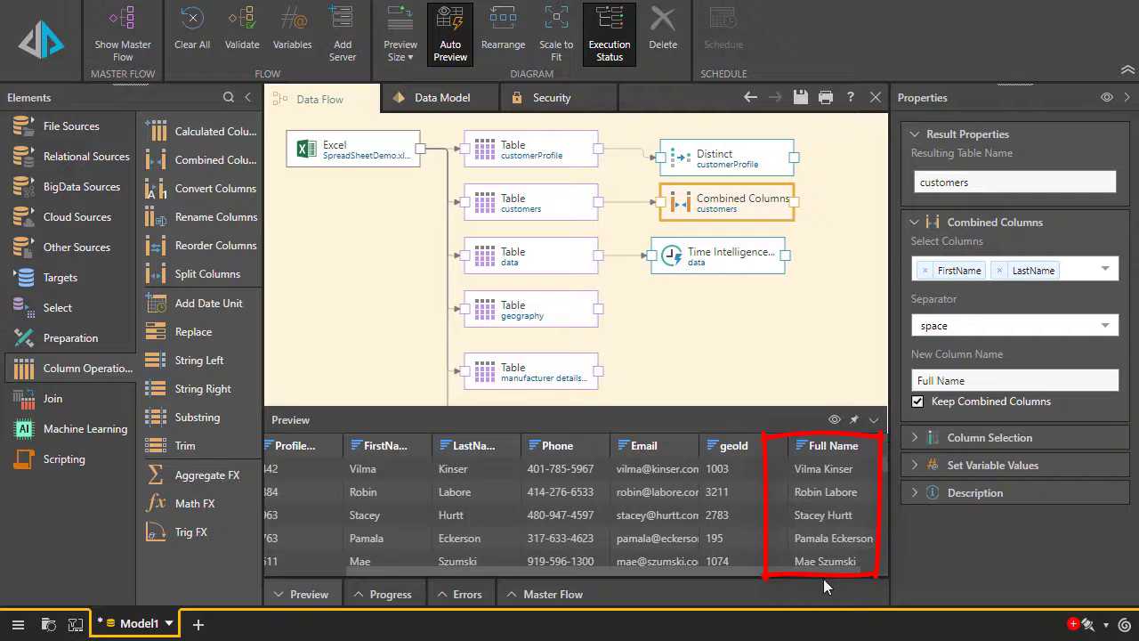
{"action": "left_click", "coordinate": [882, 572]}
Step: Add a Join step fed by the manufacturer details and manufacturers tables
{"action": "left_click", "coordinate": [69, 401]}
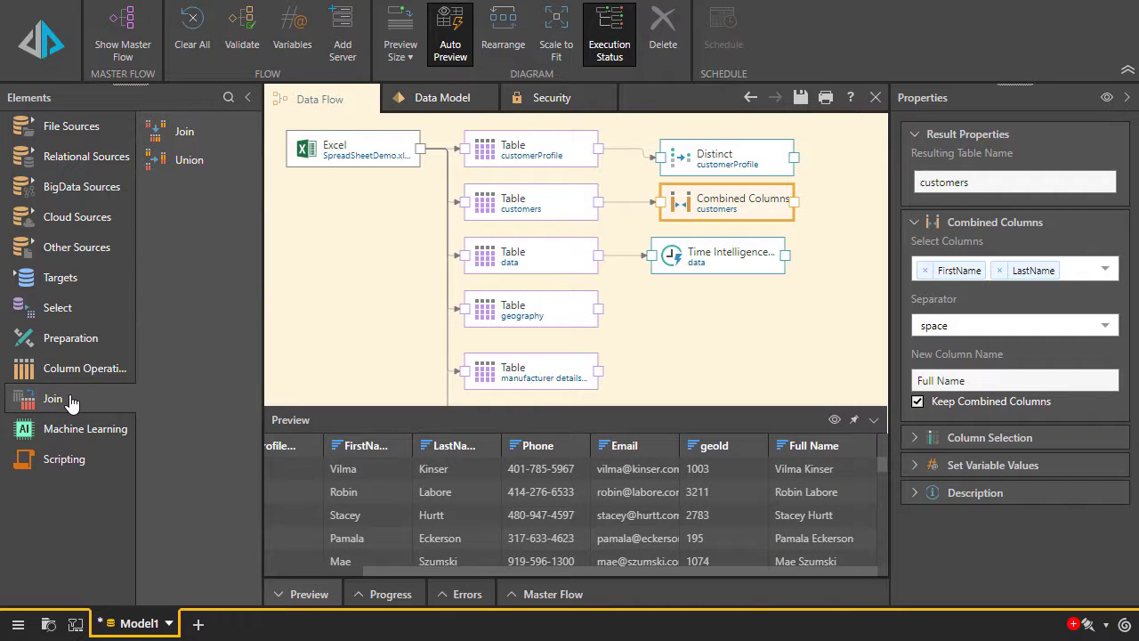
{"action": "left_click", "coordinate": [856, 421]}
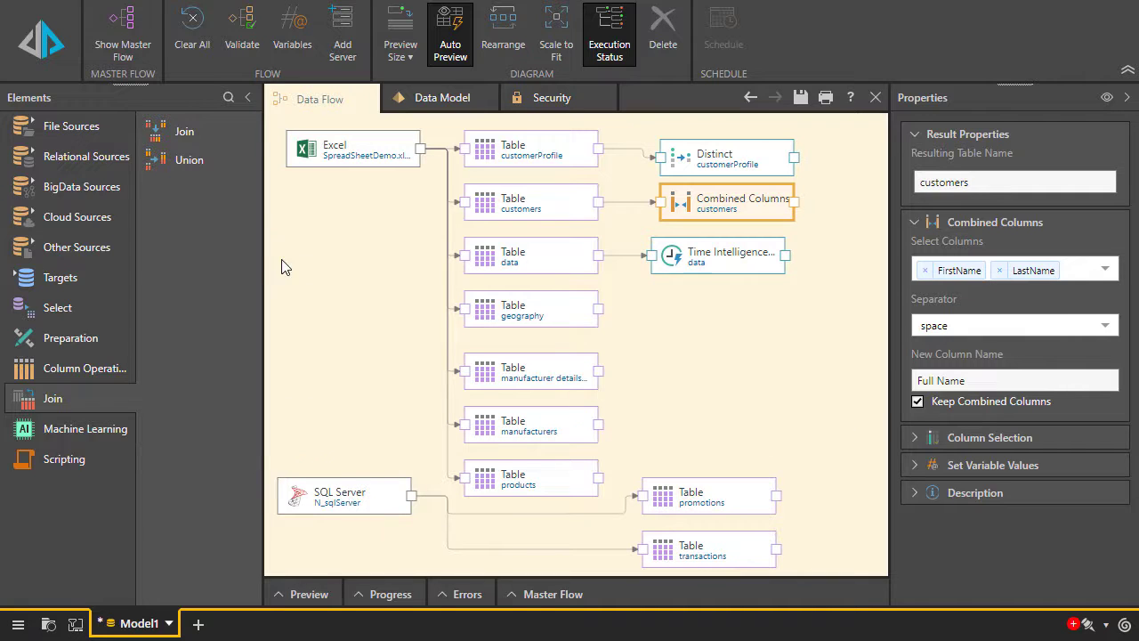
{"action": "left_click_drag", "start_coordinate": [173, 134], "coordinate": [669, 388]}
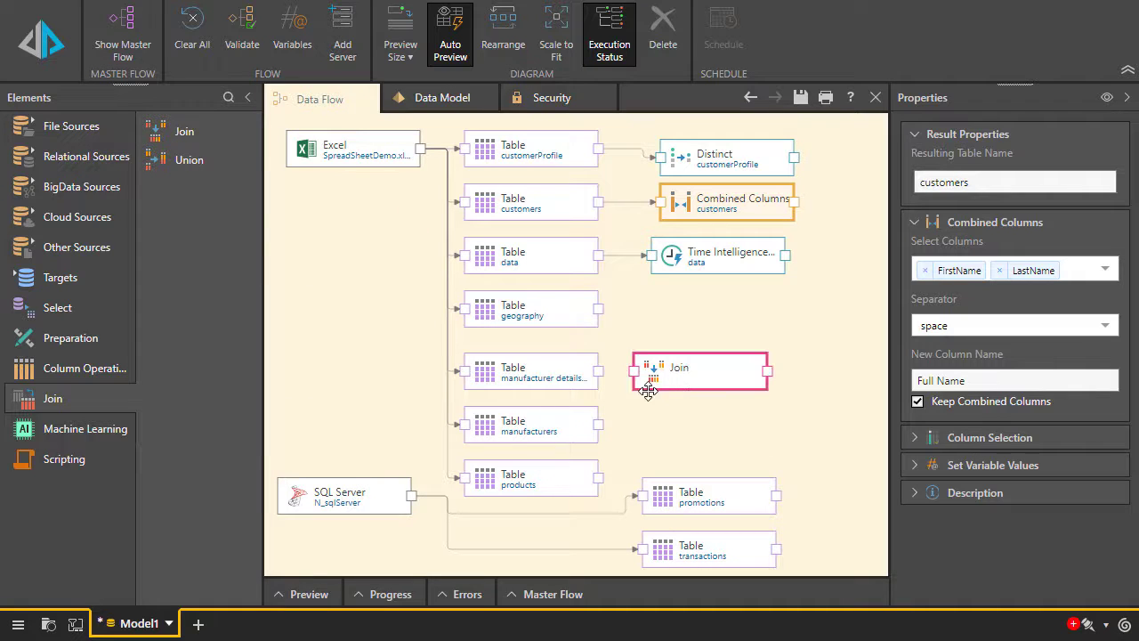
{"action": "left_click_drag", "start_coordinate": [602, 372], "coordinate": [627, 375]}
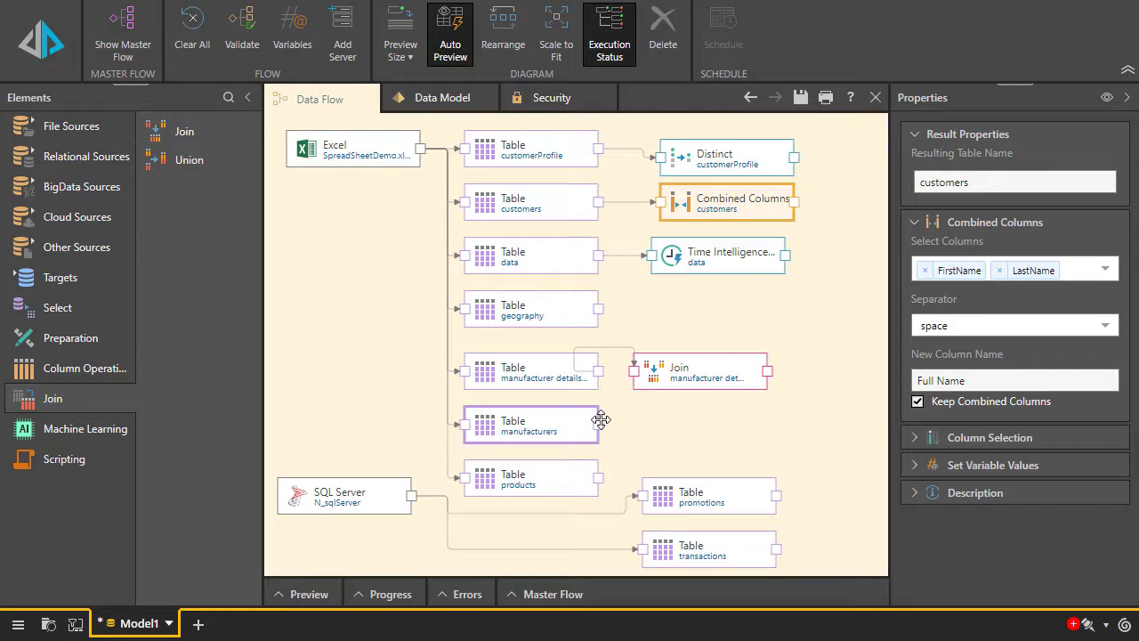
{"action": "mouse_move", "coordinate": [599, 424]}
{"action": "left_mouse_down"}
{"action": "mouse_move", "coordinate": [631, 372]}
{"action": "mouse_move", "coordinate": [703, 366]}
{"action": "left_mouse_up"}
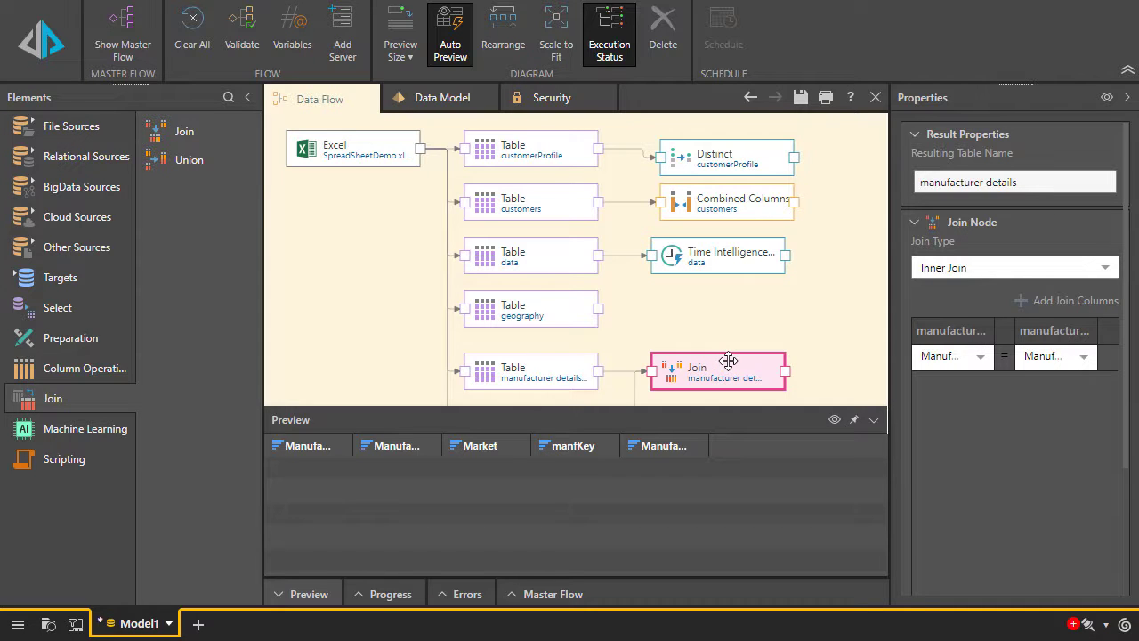
Step: Set the join type to Left Outer Join, preview it and check the manufacturer join columns
{"action": "left_click", "coordinate": [930, 267]}
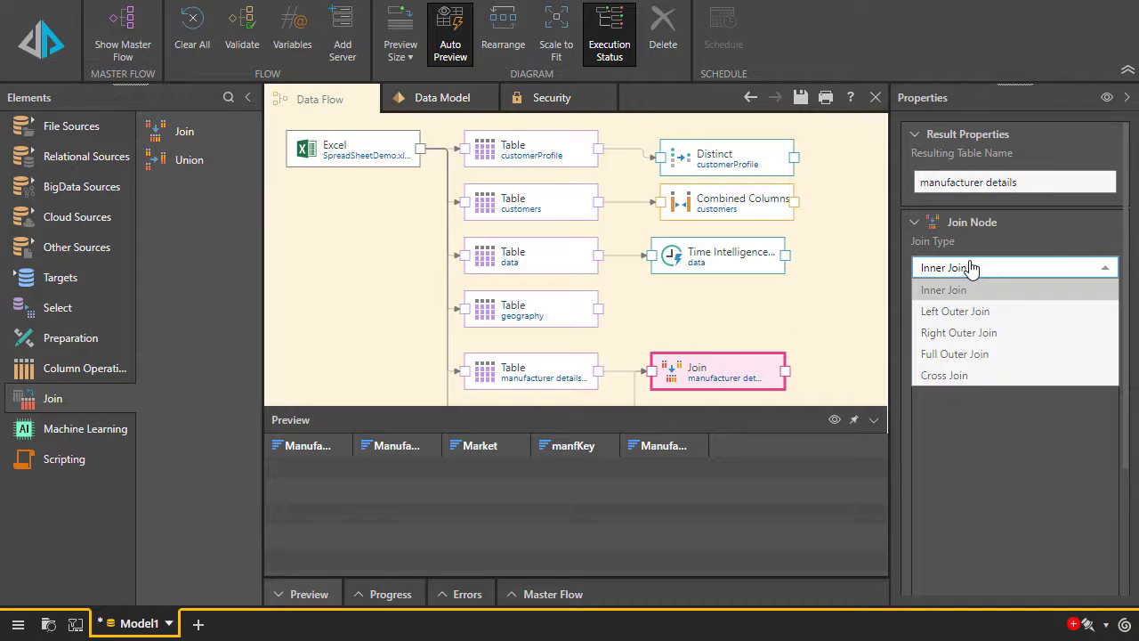
{"action": "left_click", "coordinate": [983, 310]}
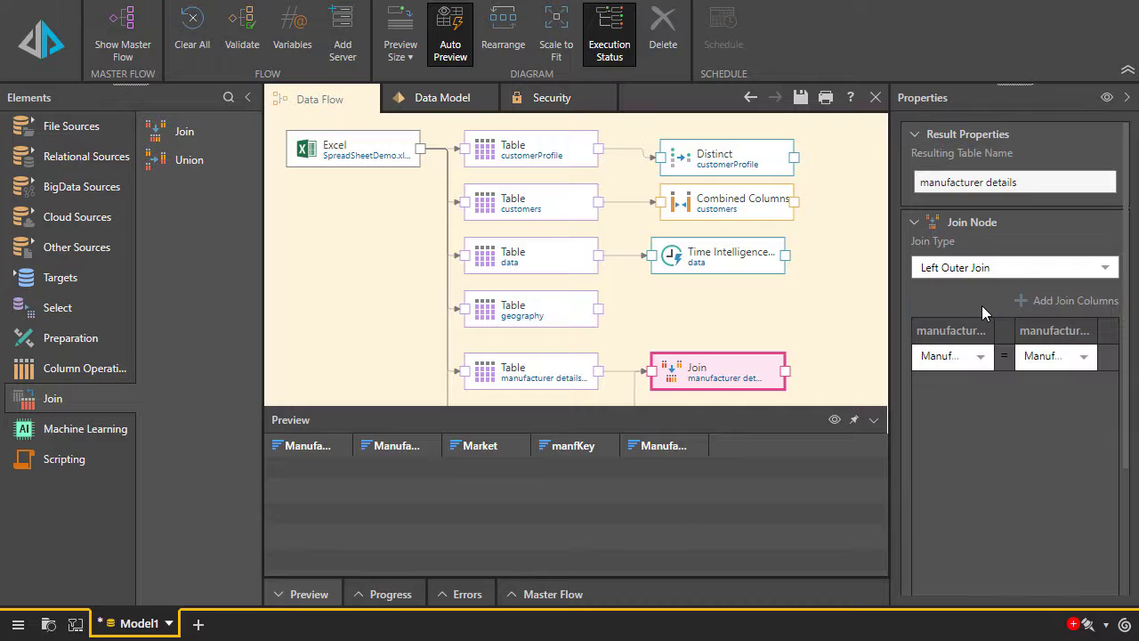
{"action": "left_click", "coordinate": [1103, 100]}
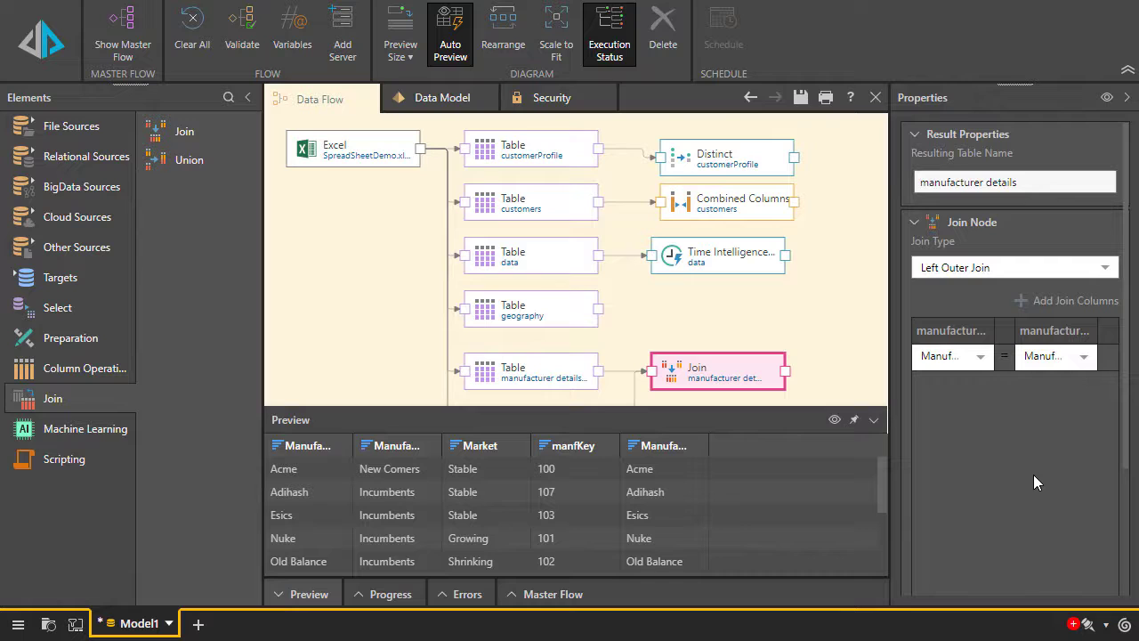
{"action": "left_click", "coordinate": [1071, 358]}
{"action": "left_click", "coordinate": [971, 358]}
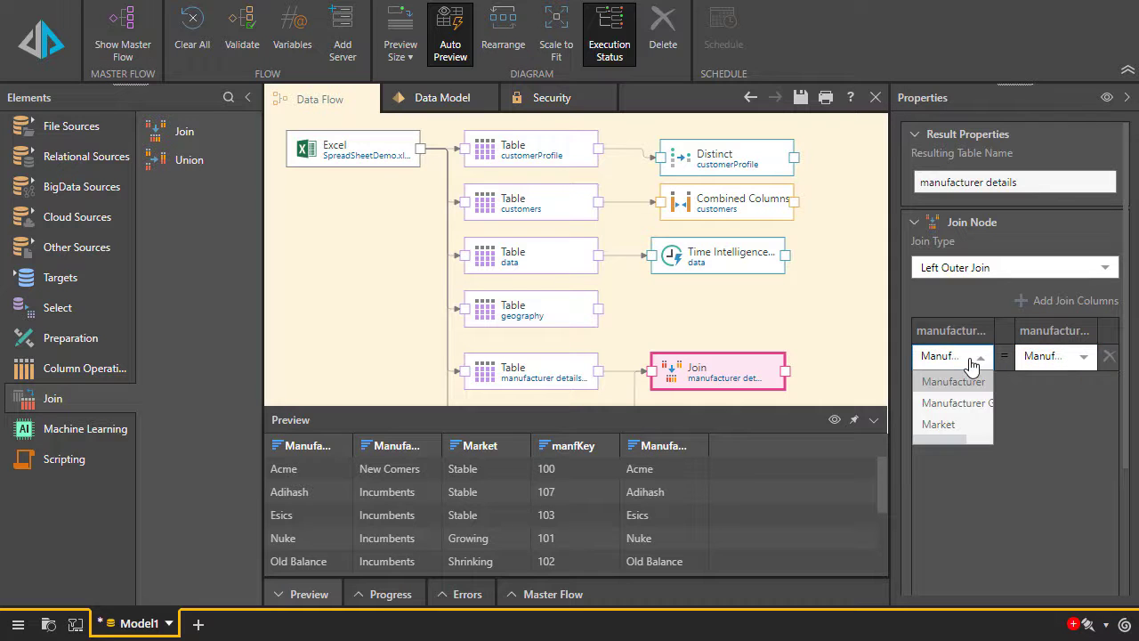
{"action": "left_click", "coordinate": [870, 421]}
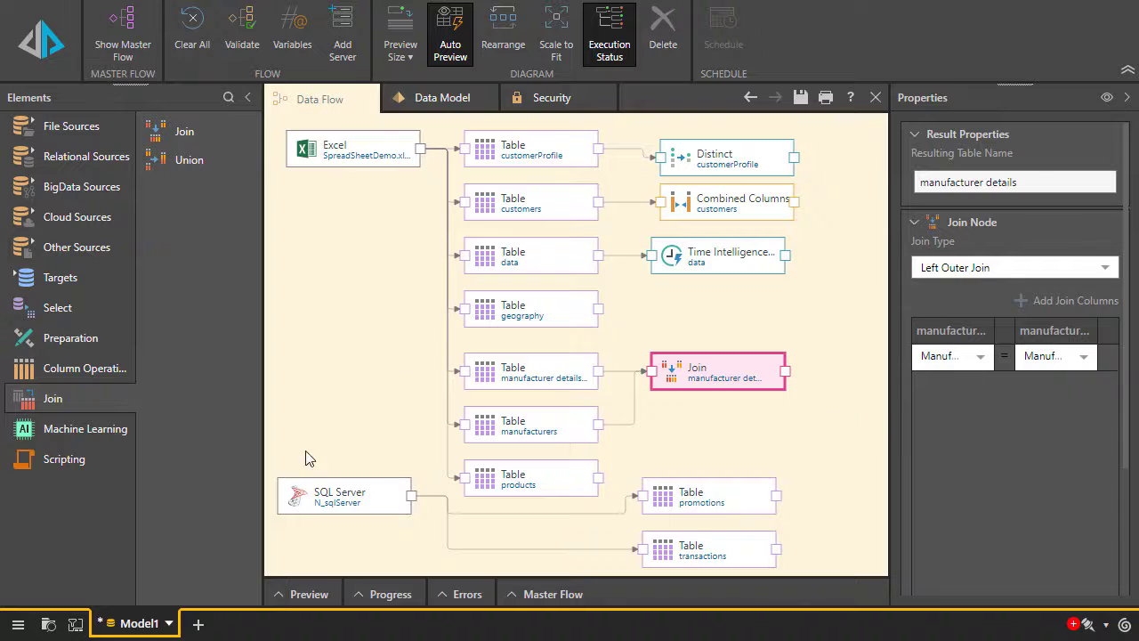
Step: Add a Decision Tree step and link the customerProfile table into it
{"action": "left_click", "coordinate": [57, 429]}
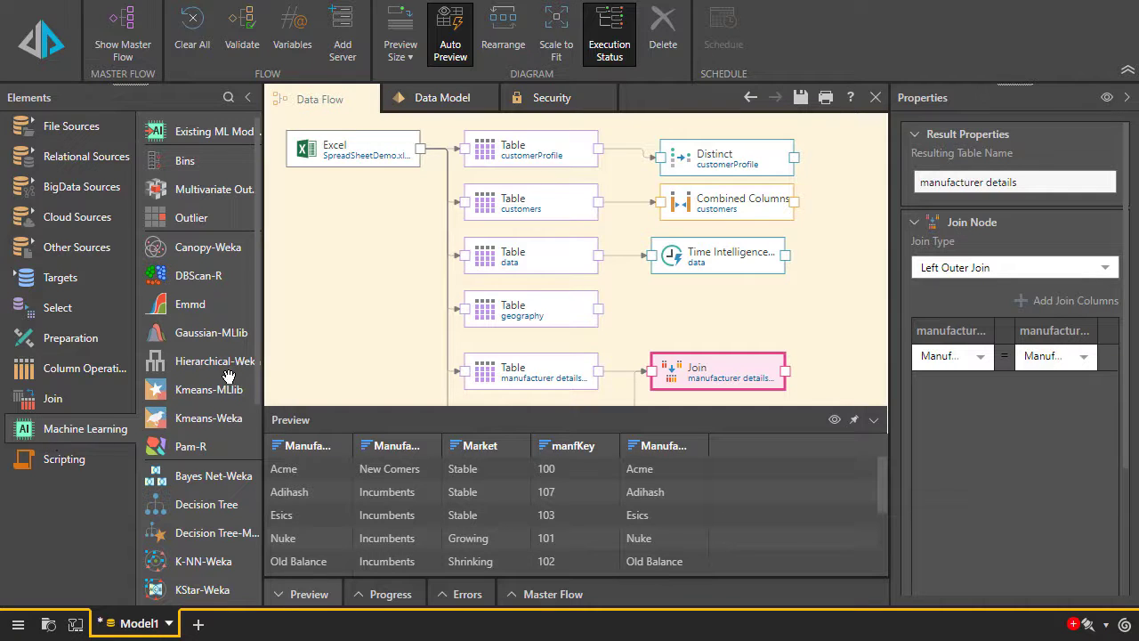
{"action": "left_click_drag", "start_coordinate": [194, 518], "coordinate": [737, 301]}
{"action": "left_click_drag", "start_coordinate": [597, 148], "coordinate": [730, 298]}
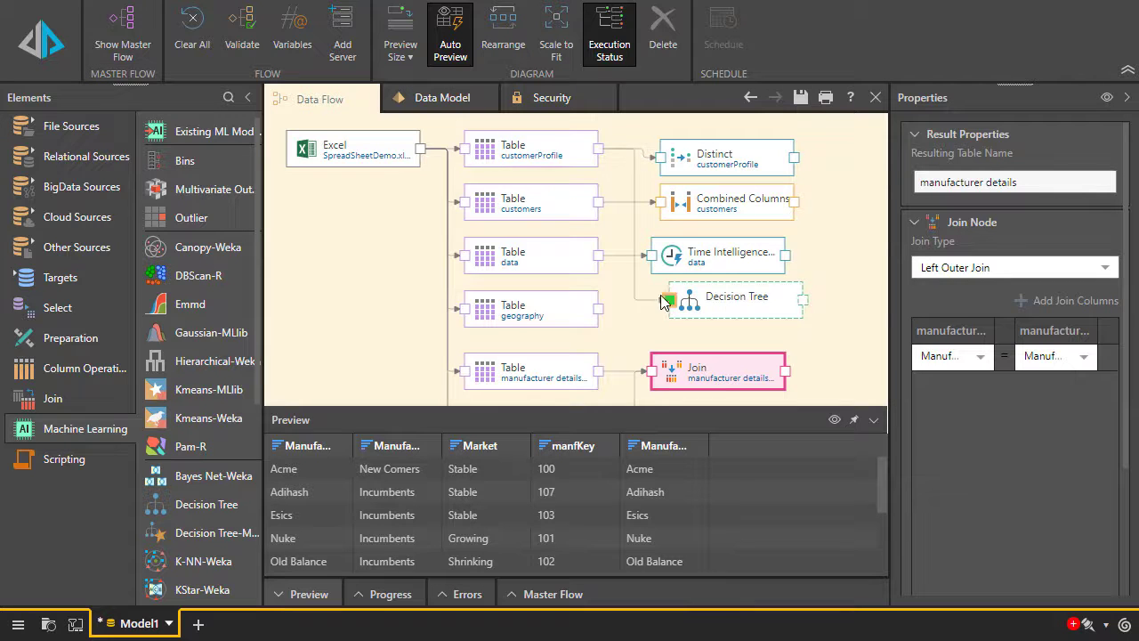
{"action": "left_click", "coordinate": [712, 310]}
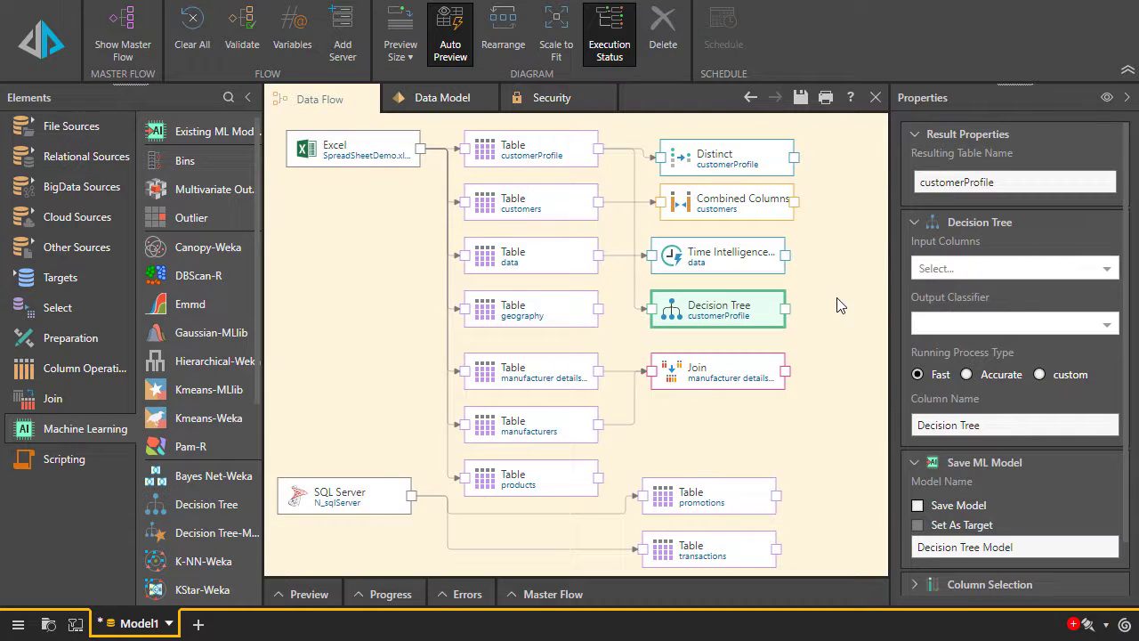
Step: Use Age, Children and Income as inputs, Purchased Bike as output classifier, and save the model
{"action": "left_click", "coordinate": [971, 269]}
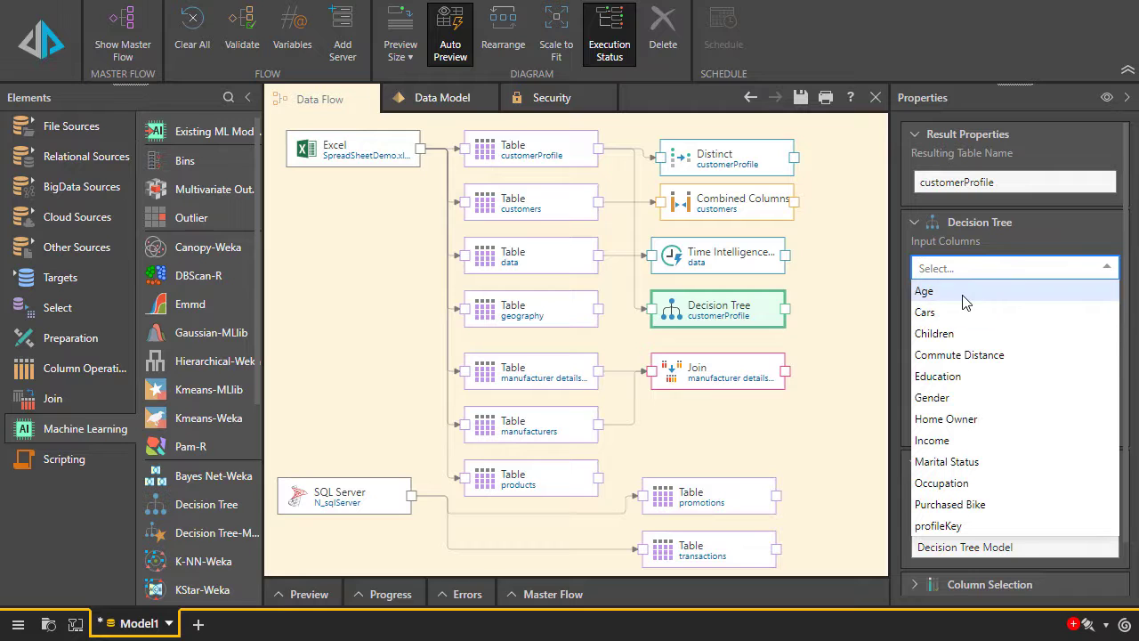
{"action": "left_click", "coordinate": [962, 291]}
{"action": "left_click", "coordinate": [959, 322]}
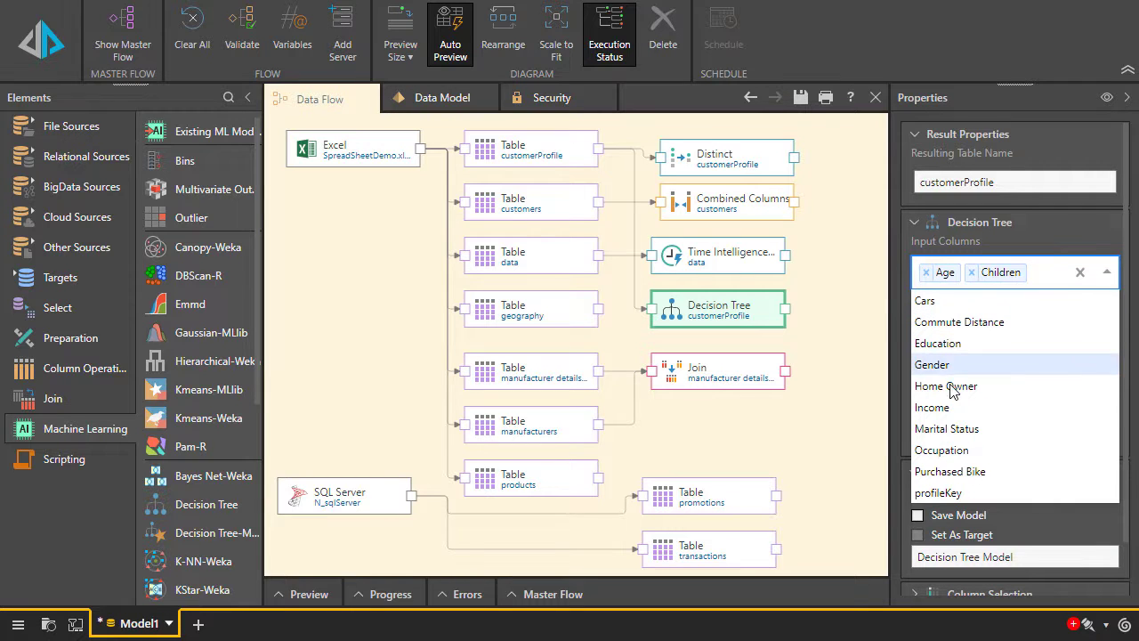
{"action": "left_click", "coordinate": [931, 407]}
{"action": "left_click", "coordinate": [988, 345]}
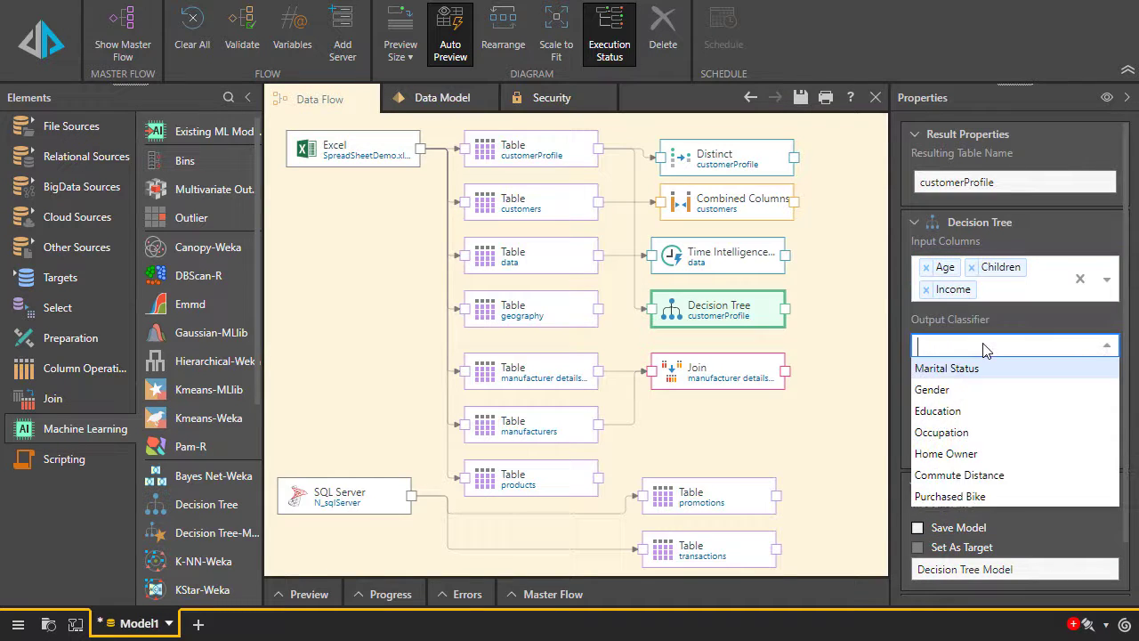
{"action": "left_click", "coordinate": [946, 497]}
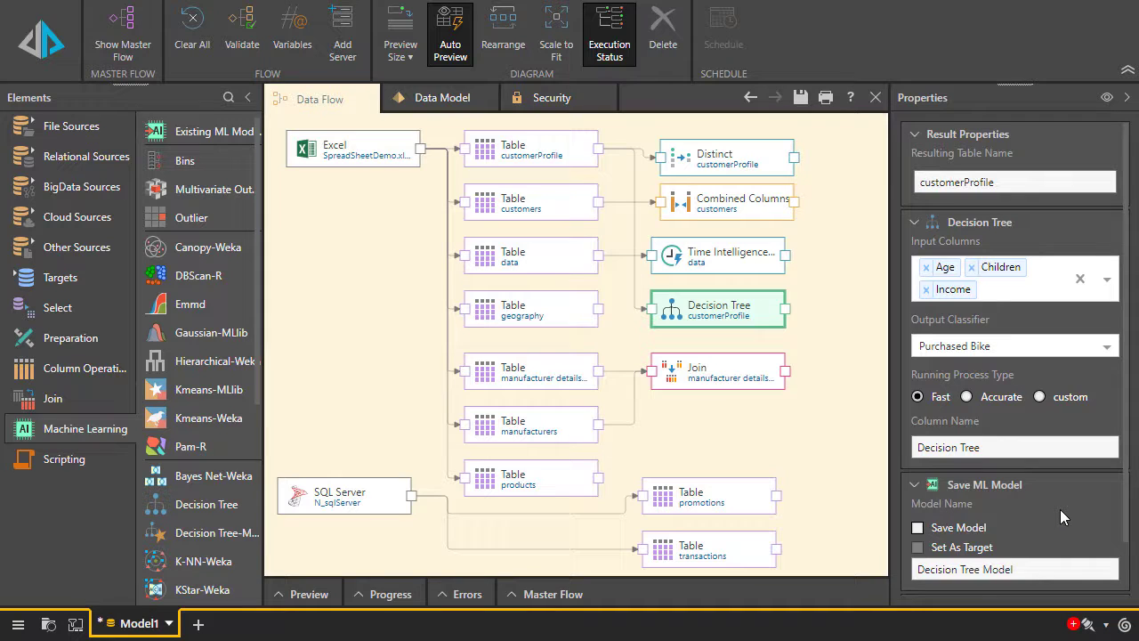
{"action": "scroll", "coordinate": [1060, 509], "scroll_direction": "down", "scroll_amount": 2}
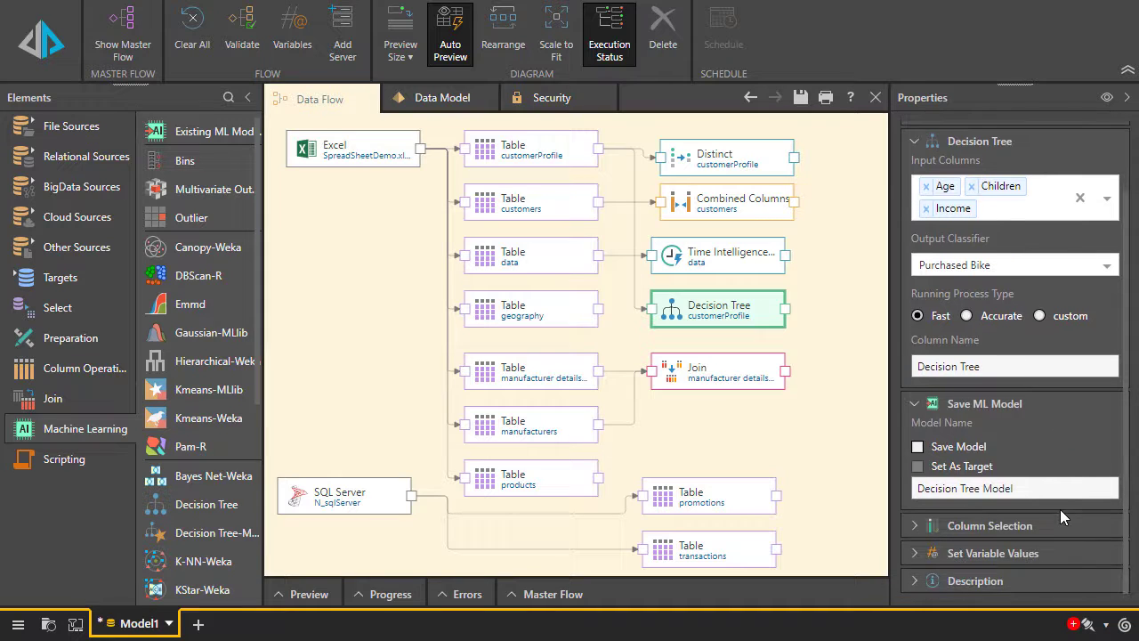
{"action": "left_click", "coordinate": [918, 446]}
Step: Browse the Scripting elements, then scroll through the Targets database list starting with In Memory
{"action": "left_click", "coordinate": [71, 461]}
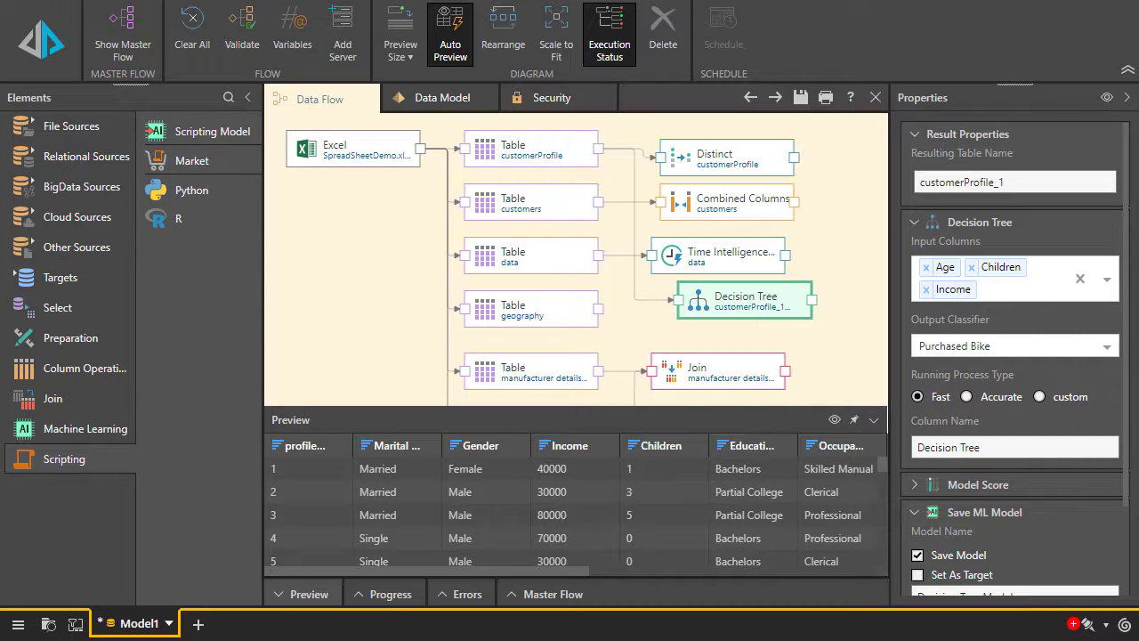
{"action": "left_click", "coordinate": [34, 282]}
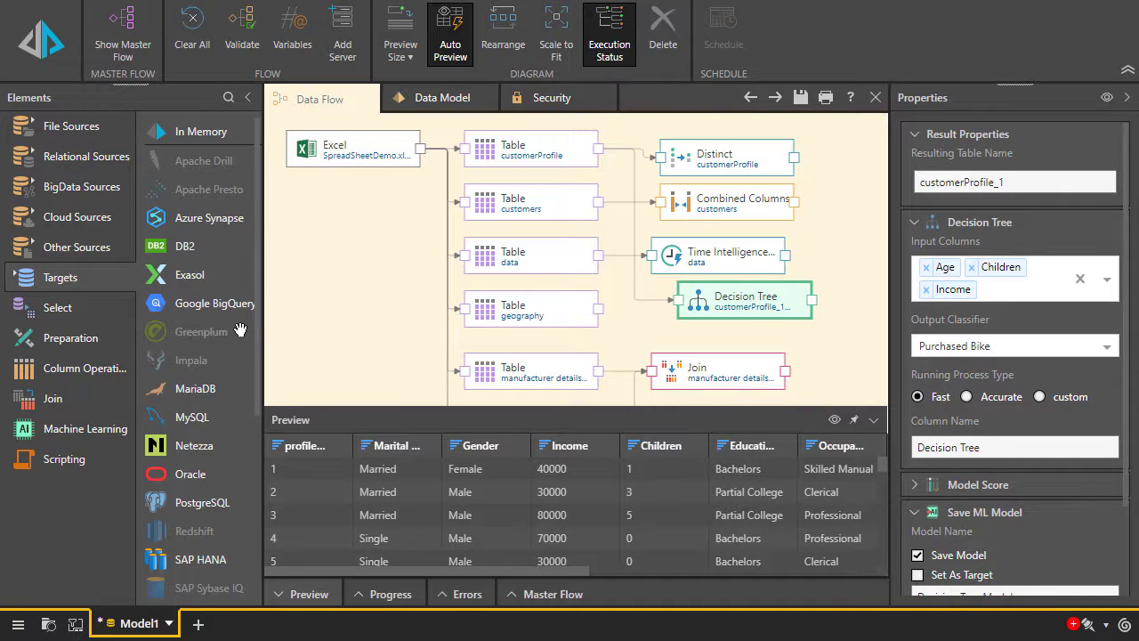
{"action": "scroll", "coordinate": [240, 332], "scroll_direction": "down", "scroll_amount": 4}
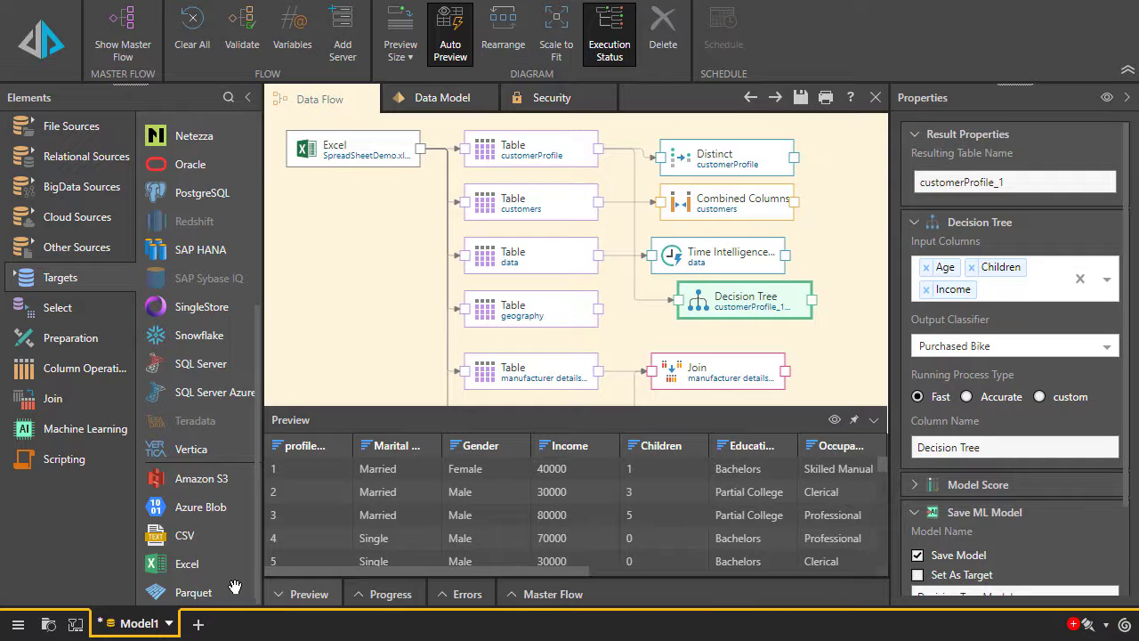
{"action": "scroll", "coordinate": [234, 583], "scroll_direction": "up", "scroll_amount": 4}
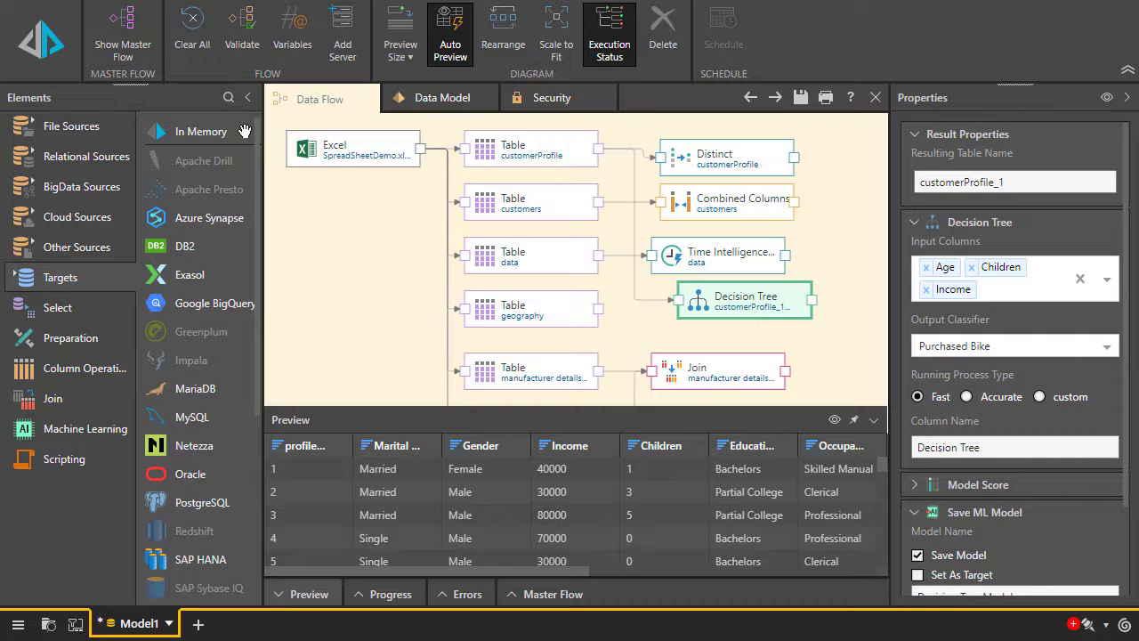
Step: Add an In Memory target creating database NewModel, connect all tables, and open the NewModel data model
{"action": "left_click_drag", "start_coordinate": [244, 132], "coordinate": [837, 337]}
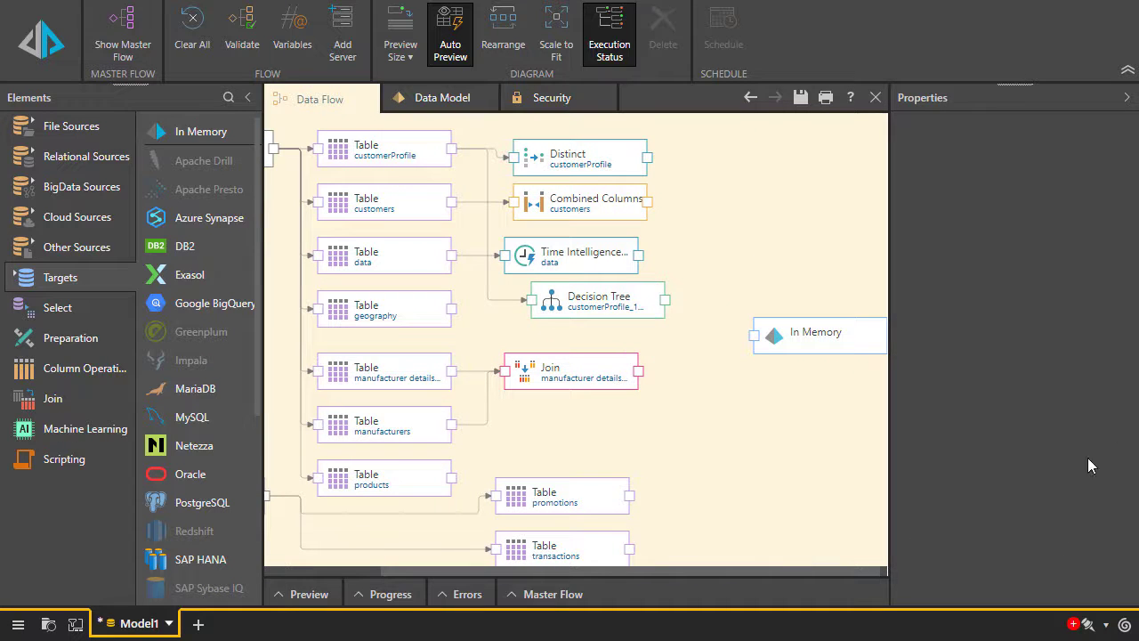
{"action": "left_click", "coordinate": [817, 338]}
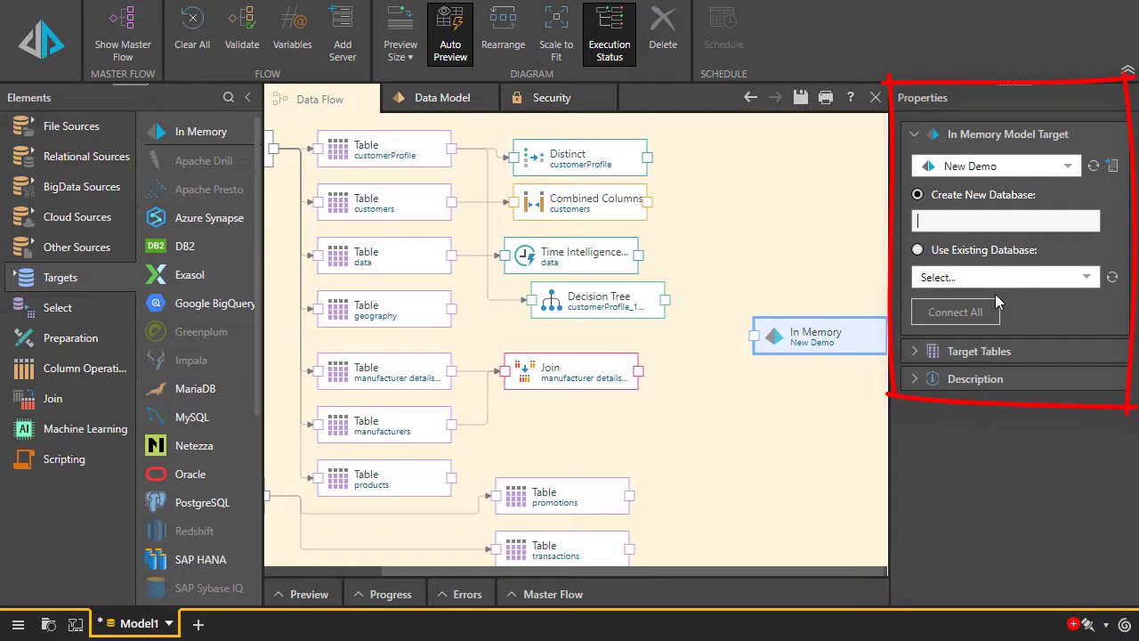
{"action": "type", "text": "NewModel"}
{"action": "left_click", "coordinate": [958, 313]}
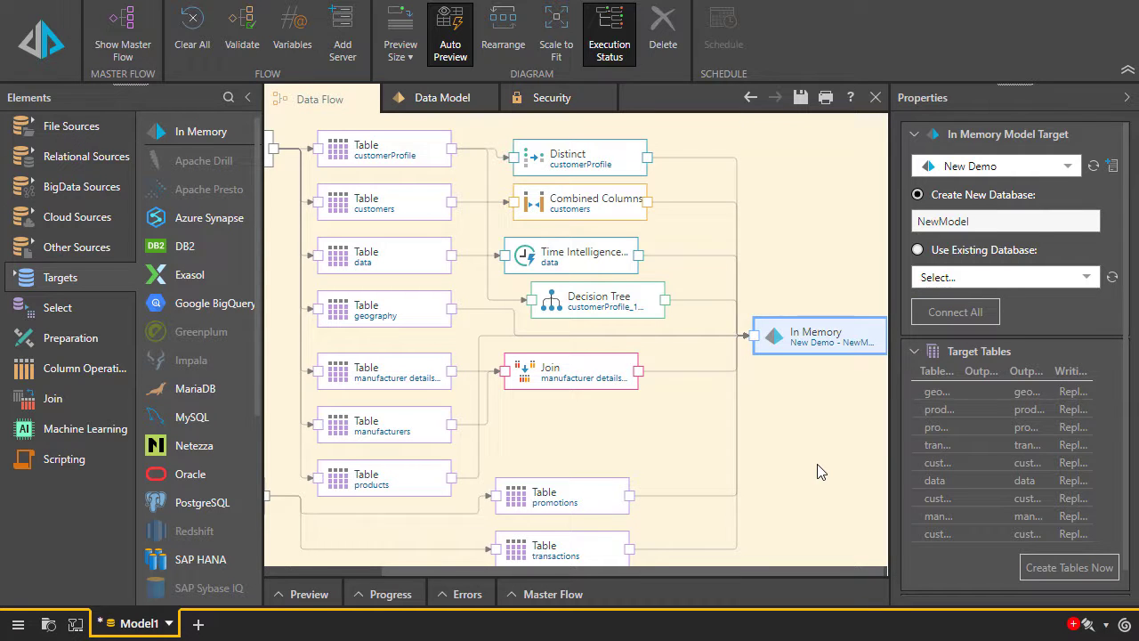
{"action": "left_click", "coordinate": [450, 106]}
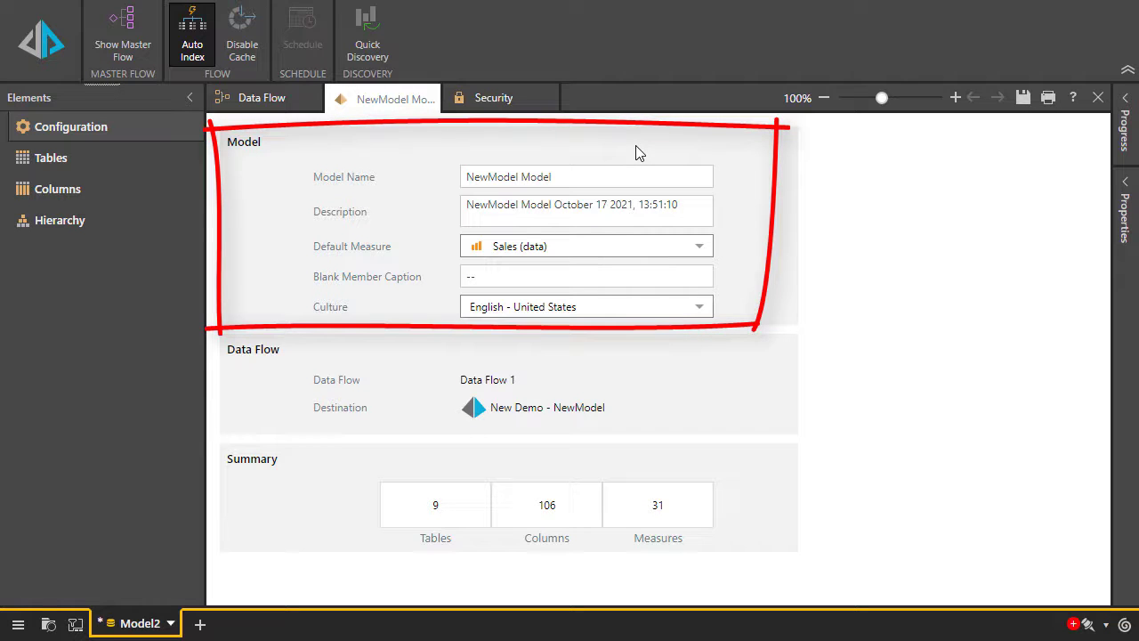
Step: Delete the trailing word 'Model' from the Model Name field, leaving 'NewModel'
{"action": "left_click_drag", "start_coordinate": [524, 176], "coordinate": [603, 185]}
{"action": "key", "text": "BackSpace"}
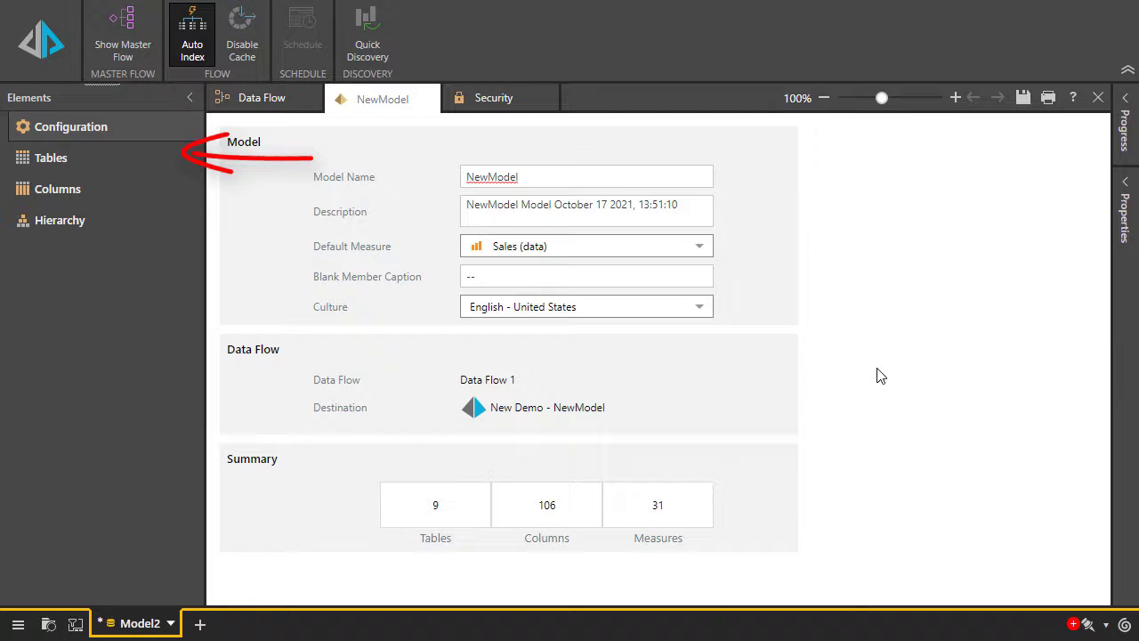
Step: Show the model's tables diagram and collapse, then re-expand, the products table
{"action": "left_click", "coordinate": [85, 167]}
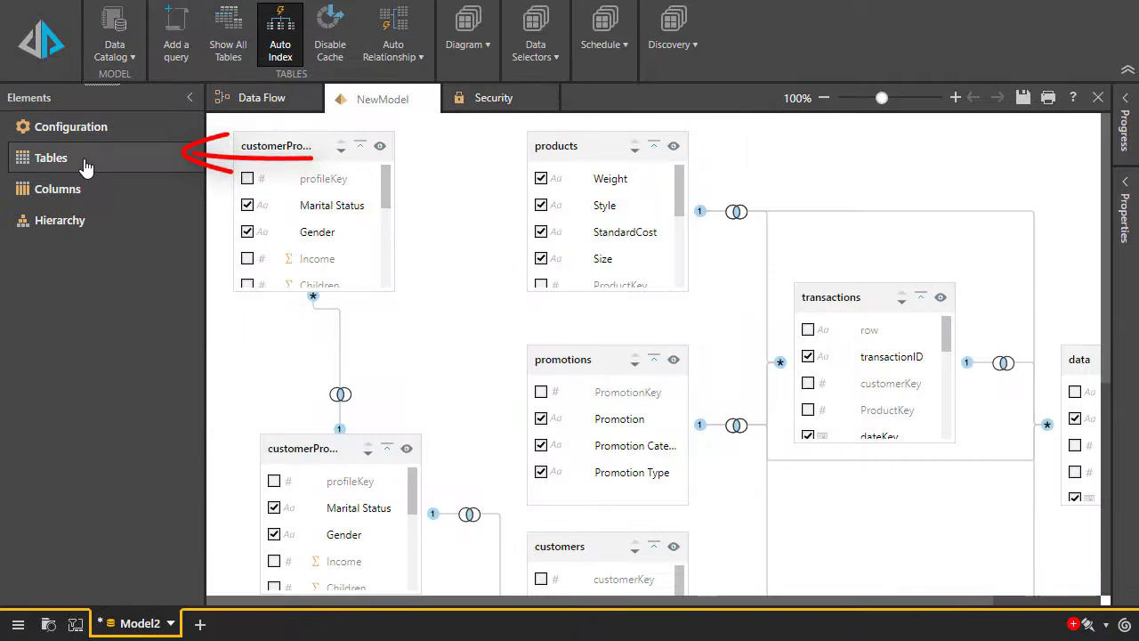
{"action": "scroll", "coordinate": [515, 405], "scroll_direction": "down", "scroll_amount": 5}
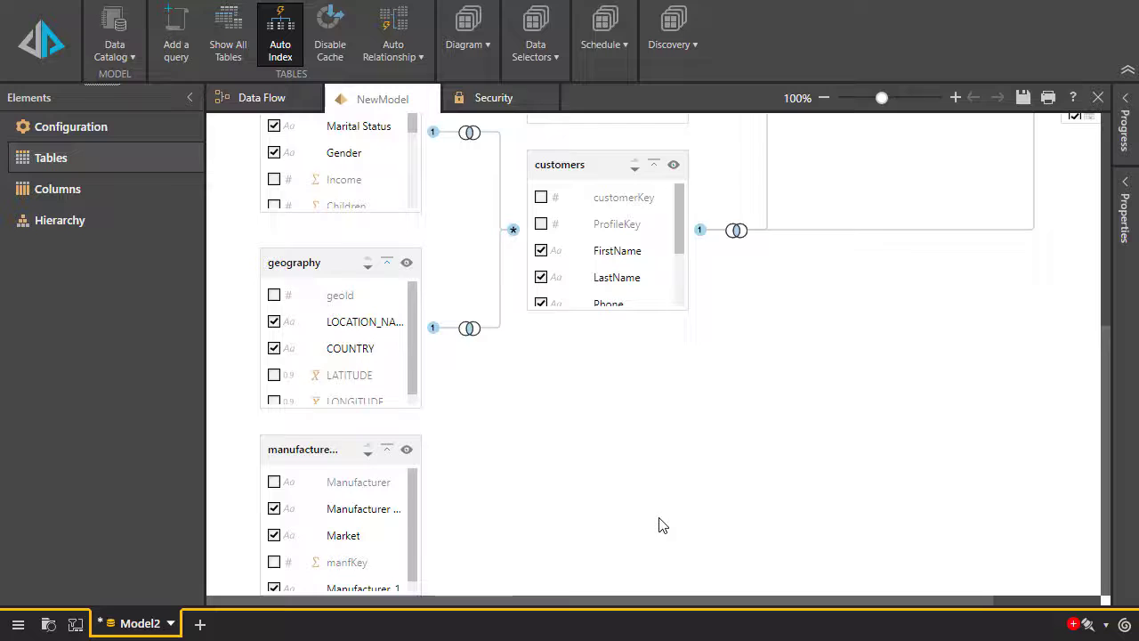
{"action": "scroll", "coordinate": [664, 524], "scroll_direction": "up", "scroll_amount": 5}
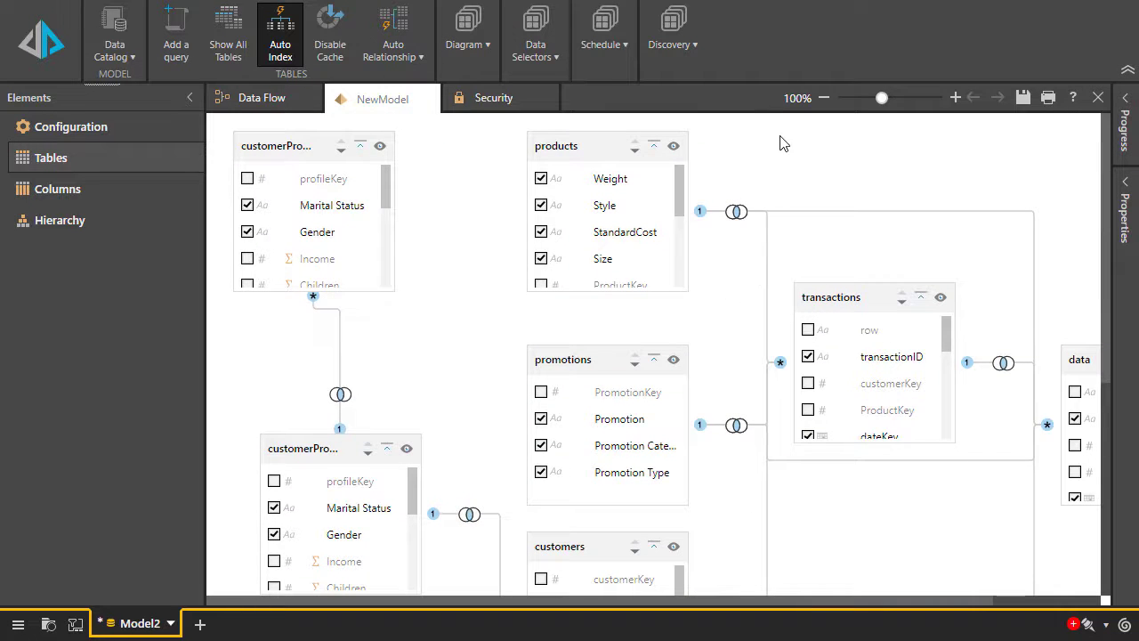
{"action": "left_click", "coordinate": [654, 147]}
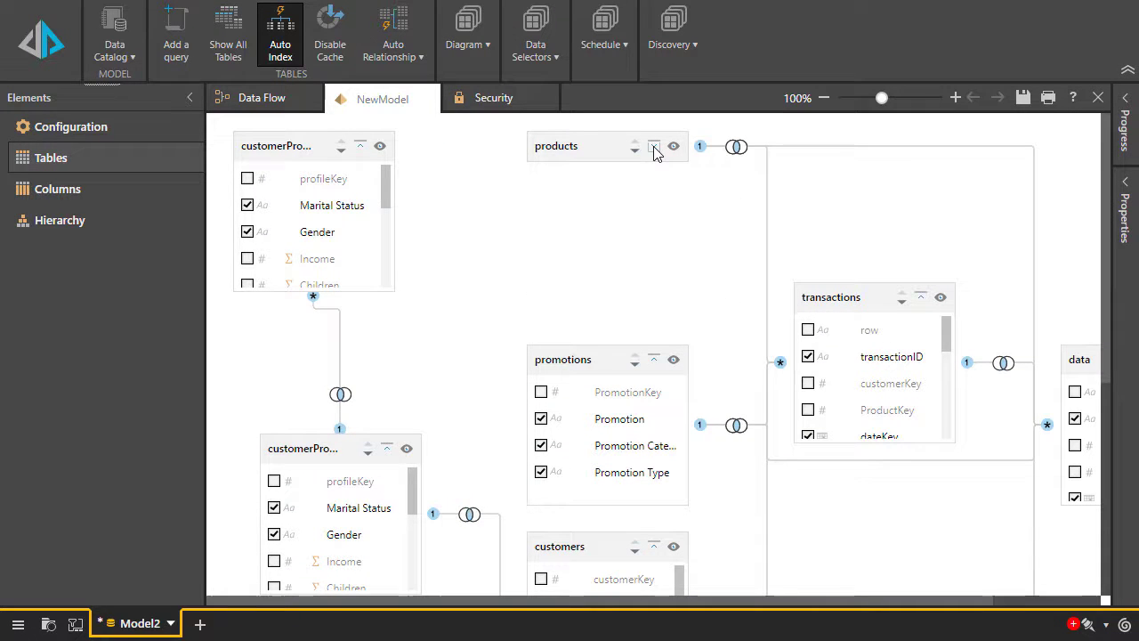
{"action": "left_click", "coordinate": [655, 147]}
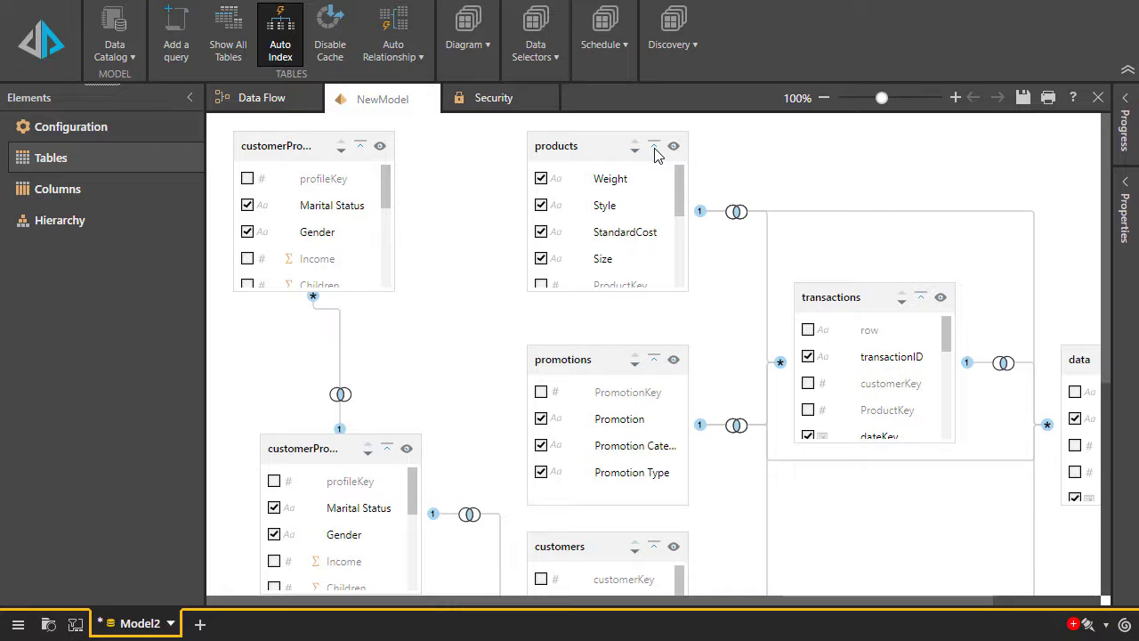
Step: Hide the products table, then unhide it via Show All Tables
{"action": "right_click", "coordinate": [594, 146]}
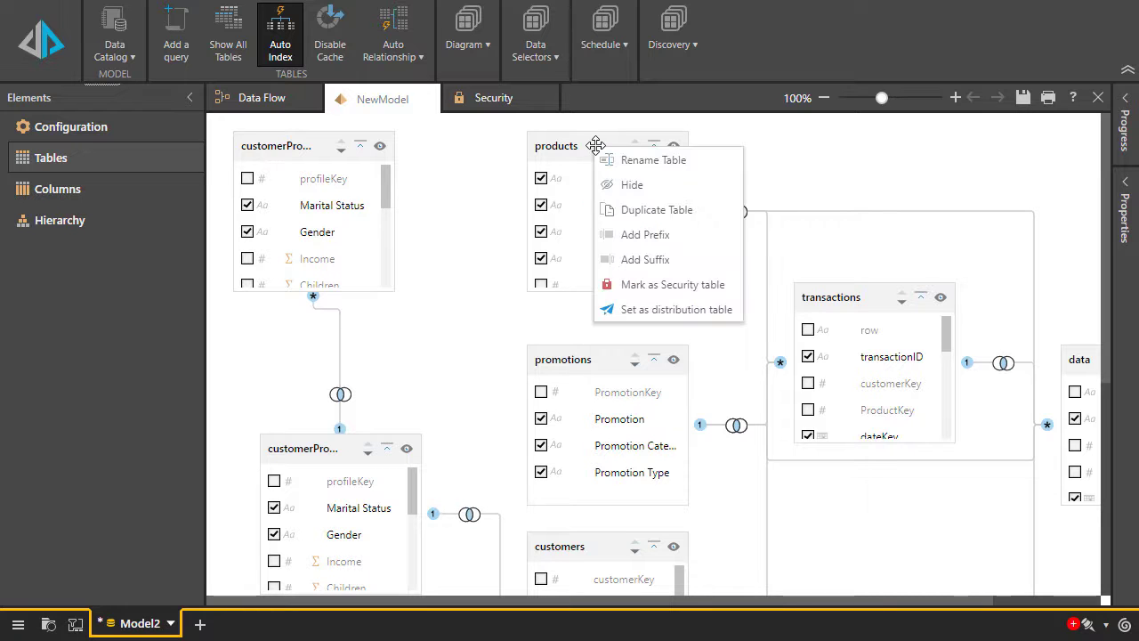
{"action": "left_click", "coordinate": [660, 187]}
{"action": "left_click", "coordinate": [228, 46]}
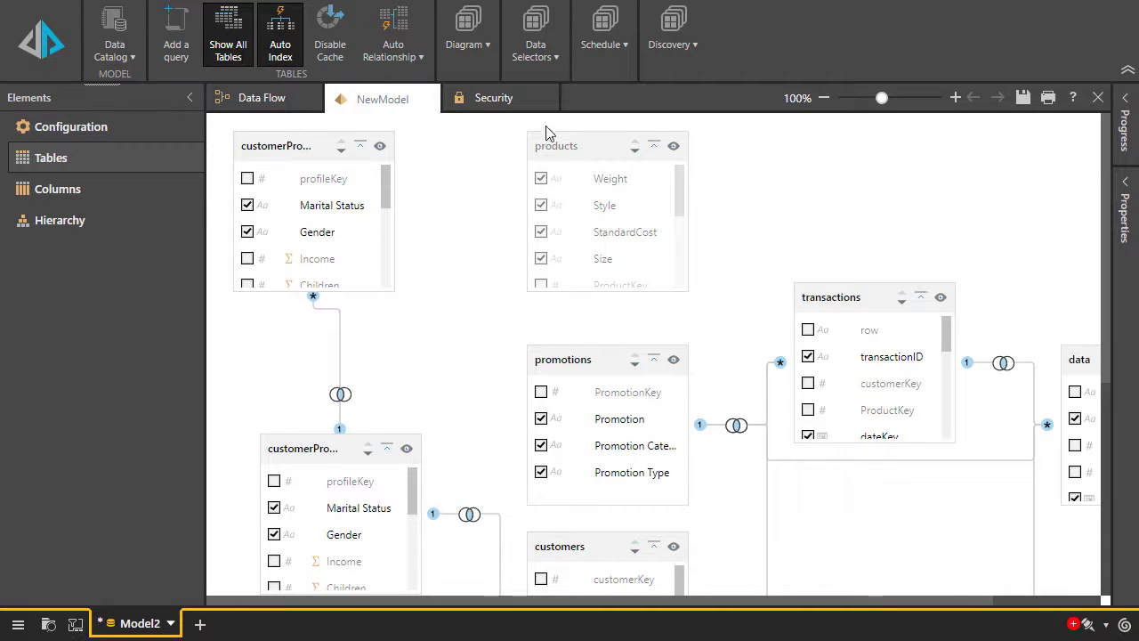
{"action": "right_click", "coordinate": [601, 147]}
{"action": "left_click", "coordinate": [654, 185]}
Step: Enlarge the products table to reveal ProductKey and preview its product rows
{"action": "left_click", "coordinate": [684, 235]}
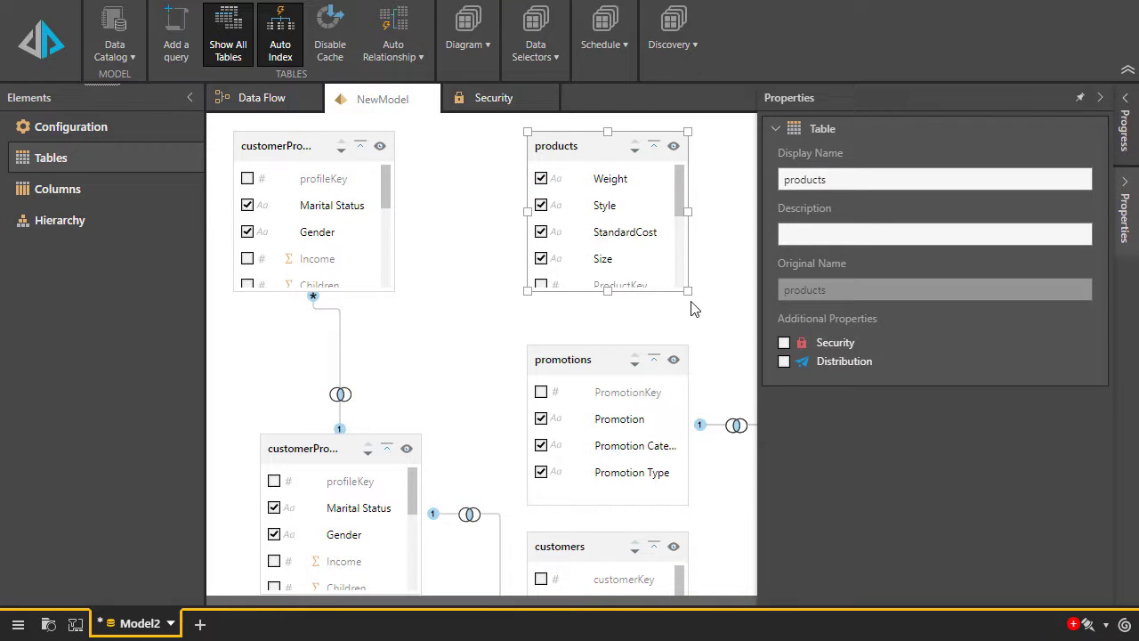
{"action": "mouse_move", "coordinate": [688, 291]}
{"action": "left_mouse_down"}
{"action": "mouse_move", "coordinate": [725, 323]}
{"action": "mouse_move", "coordinate": [692, 304]}
{"action": "left_mouse_up"}
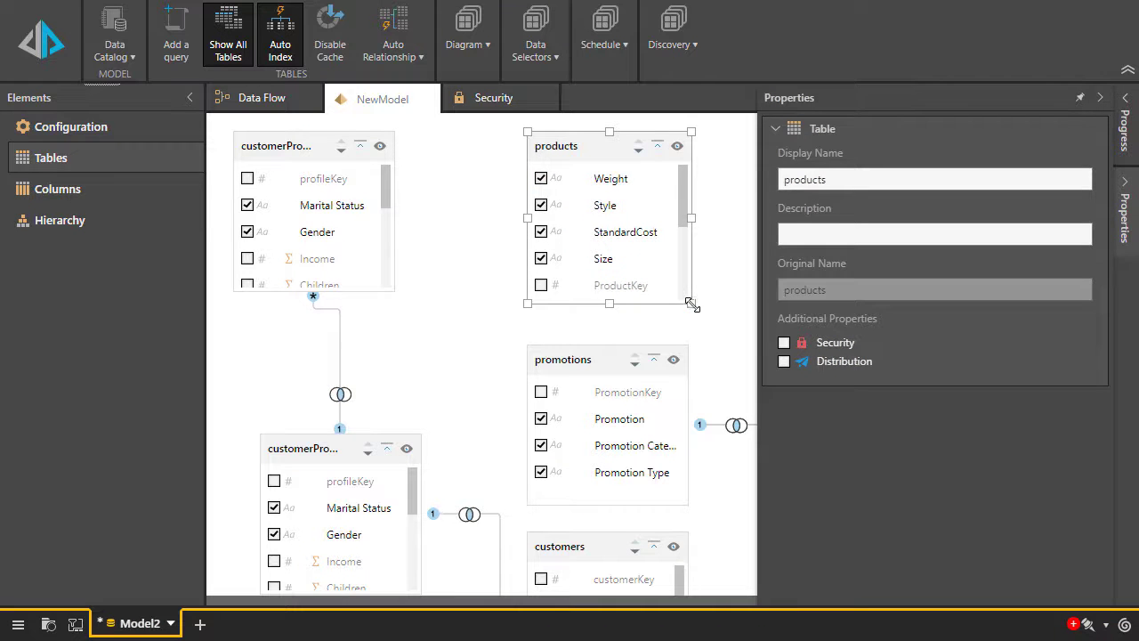
{"action": "left_click", "coordinate": [677, 146]}
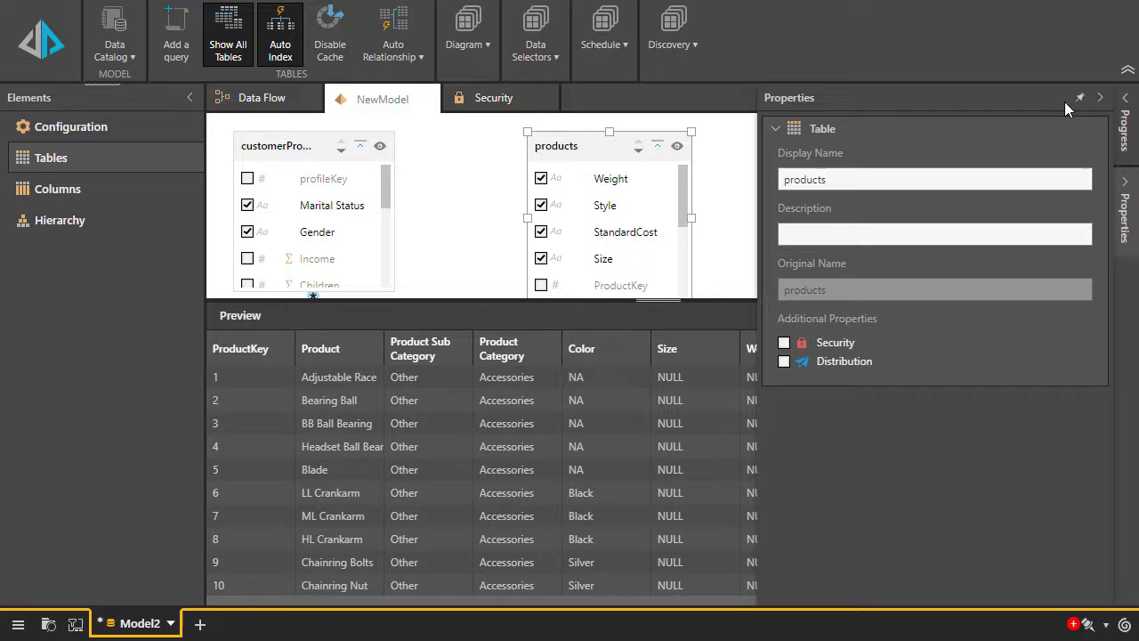
Step: Collapse the Properties panel and close the products data preview
{"action": "left_click", "coordinate": [1100, 97]}
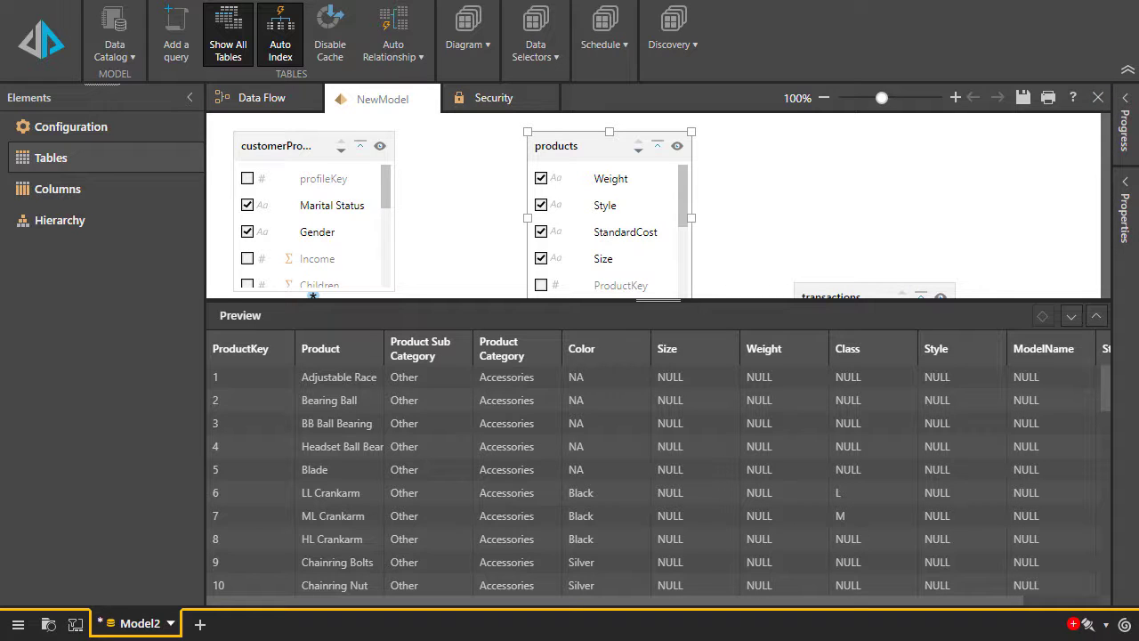
{"action": "left_click", "coordinate": [1073, 316]}
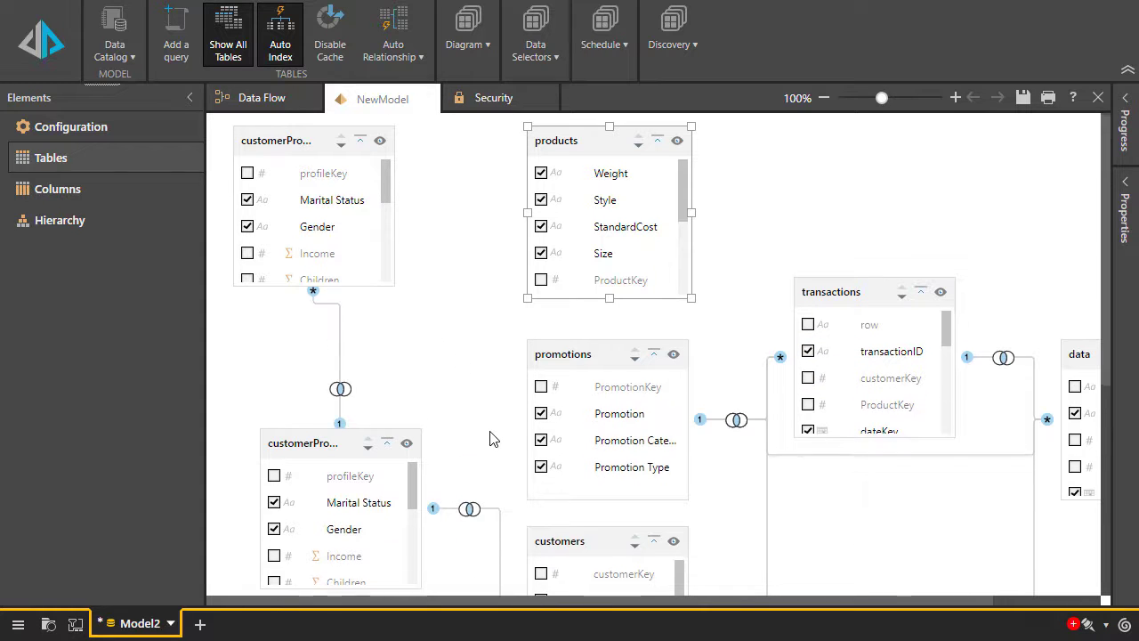
{"action": "scroll", "coordinate": [489, 436], "scroll_direction": "down", "scroll_amount": 1}
Step: Keep the customerProfile self-join as Inner Join with only the profileKey pair
{"action": "left_click", "coordinate": [340, 245]}
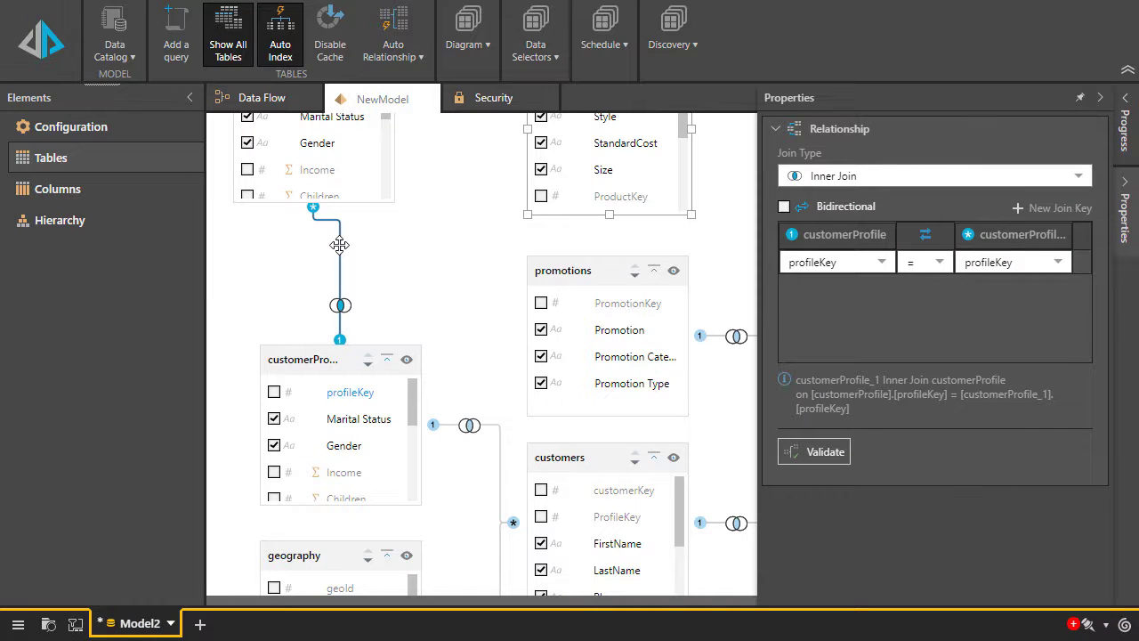
{"action": "left_click", "coordinate": [938, 177]}
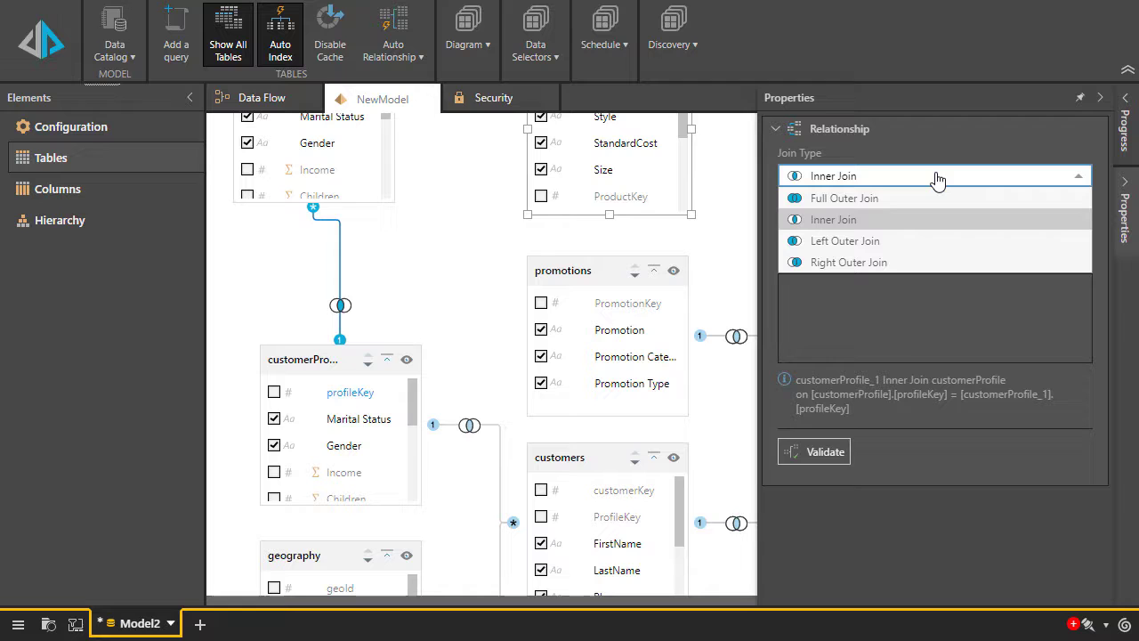
{"action": "left_click", "coordinate": [936, 284]}
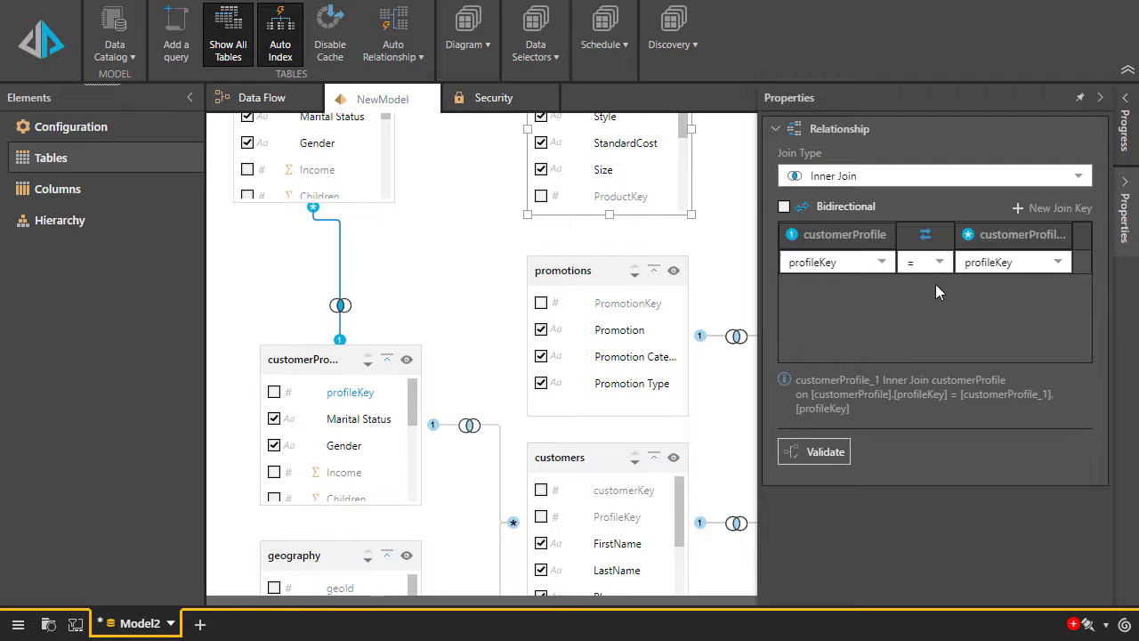
{"action": "left_click", "coordinate": [1028, 208]}
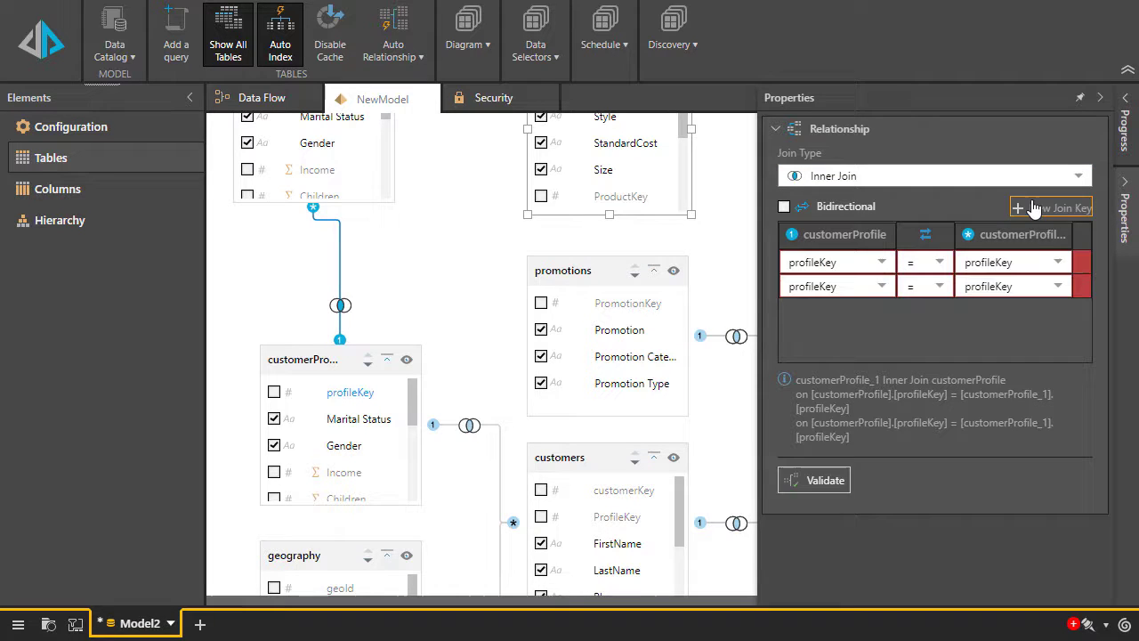
{"action": "left_click", "coordinate": [1083, 288]}
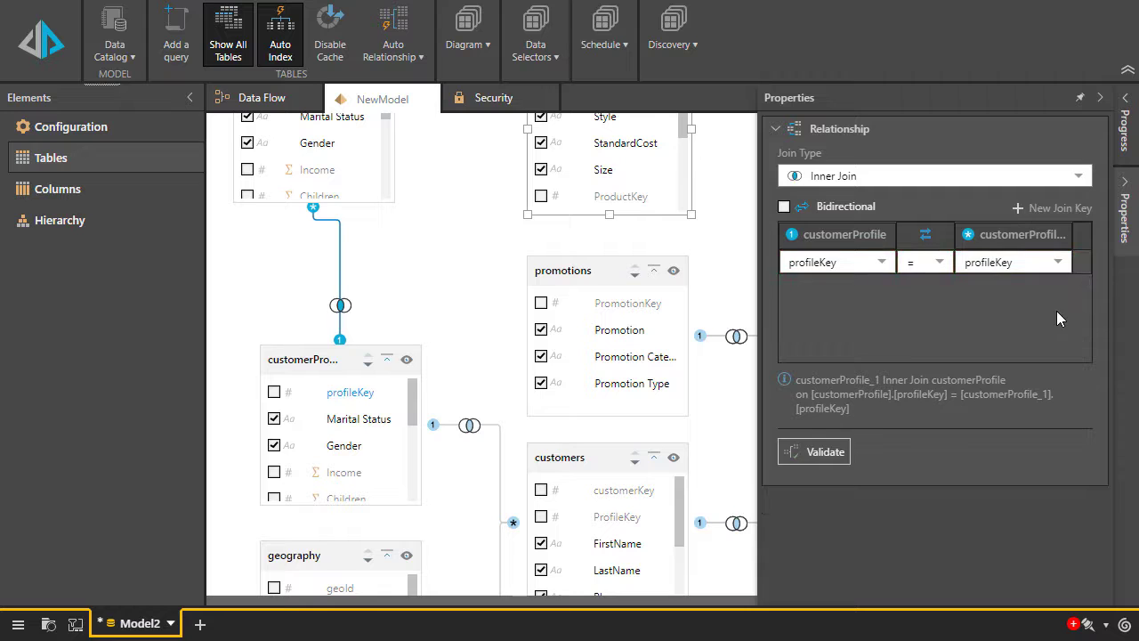
{"action": "left_click", "coordinate": [1102, 98]}
{"action": "scroll", "coordinate": [568, 319], "scroll_direction": "up", "scroll_amount": 2}
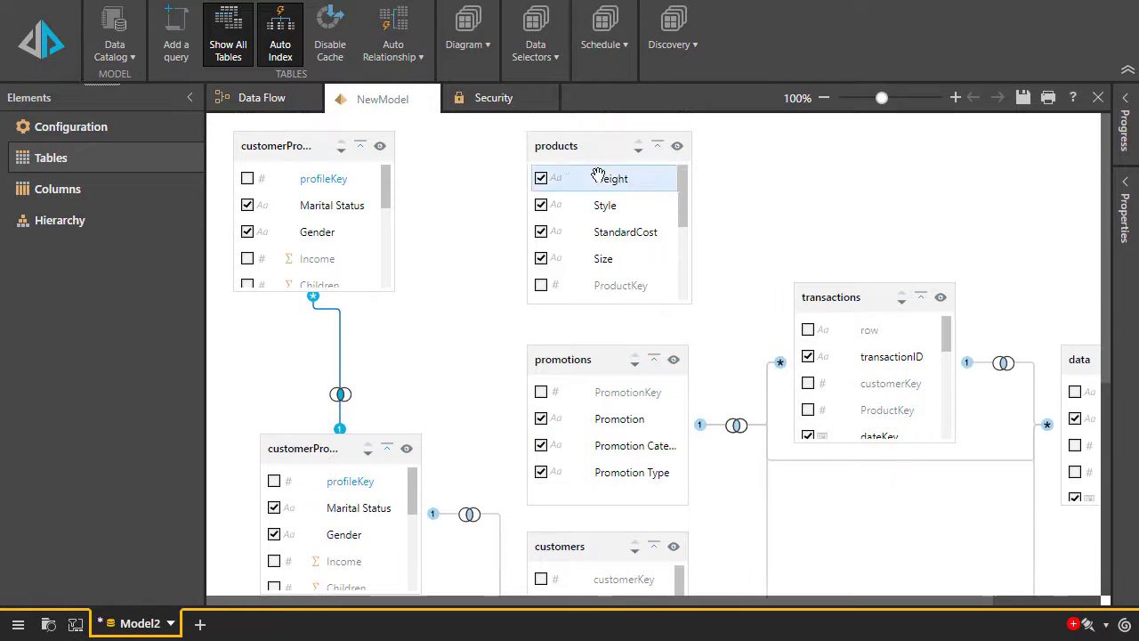
{"action": "left_click", "coordinate": [540, 179]}
{"action": "left_click", "coordinate": [541, 180]}
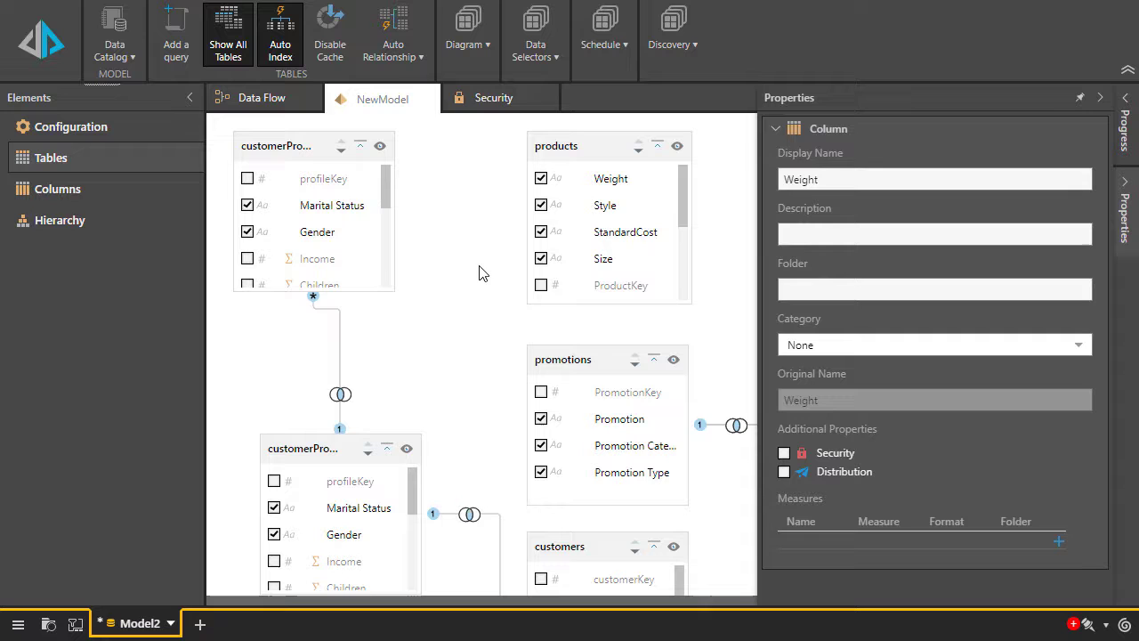
{"action": "scroll", "coordinate": [645, 259], "scroll_direction": "down", "scroll_amount": 2}
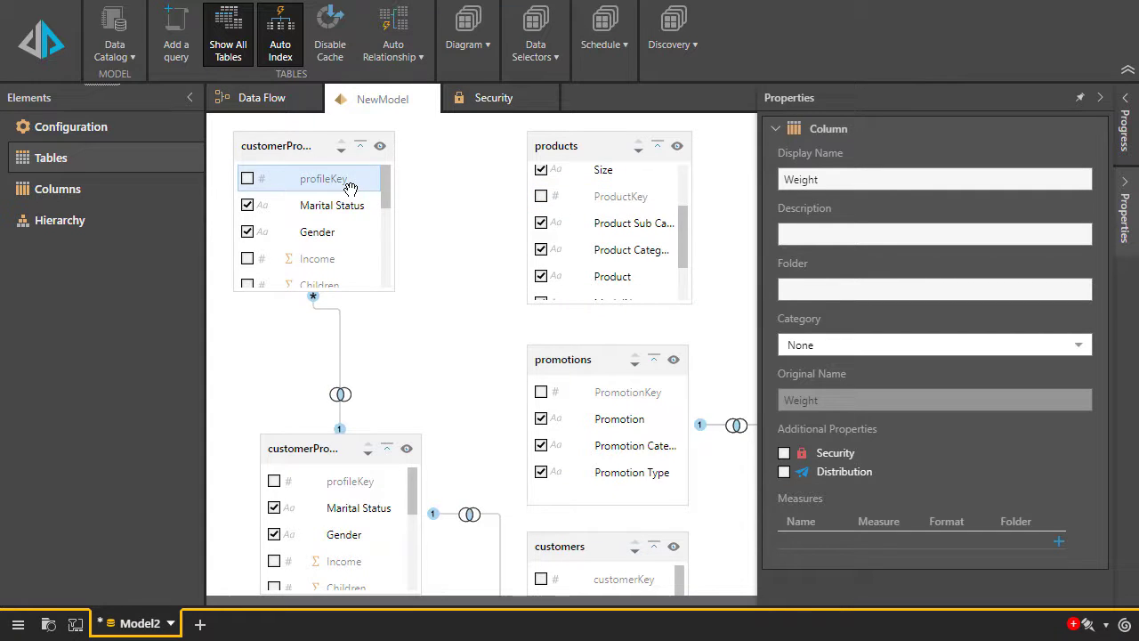
{"action": "scroll", "coordinate": [330, 244], "scroll_direction": "down", "scroll_amount": 2}
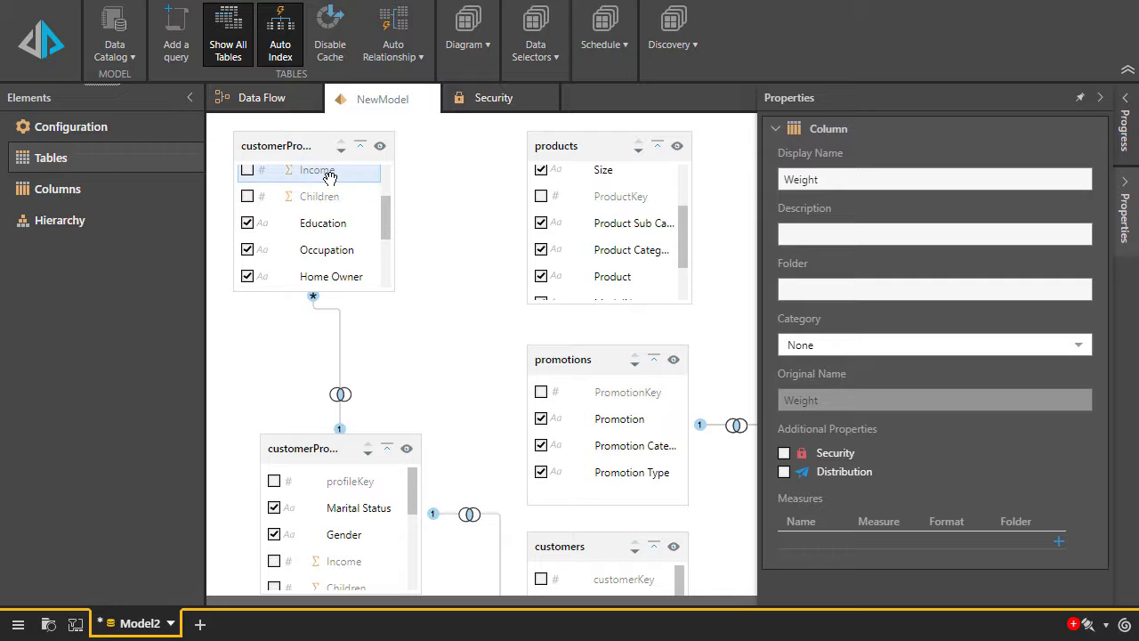
{"action": "scroll", "coordinate": [570, 230], "scroll_direction": "up", "scroll_amount": 2}
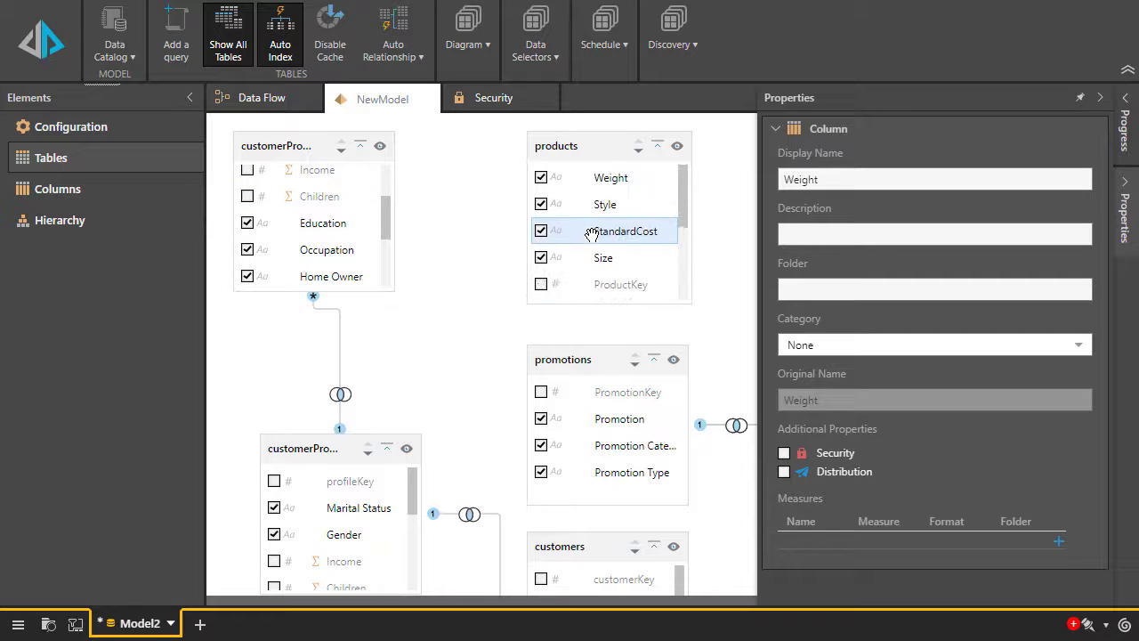
{"action": "left_click", "coordinate": [541, 233]}
{"action": "left_click", "coordinate": [541, 259]}
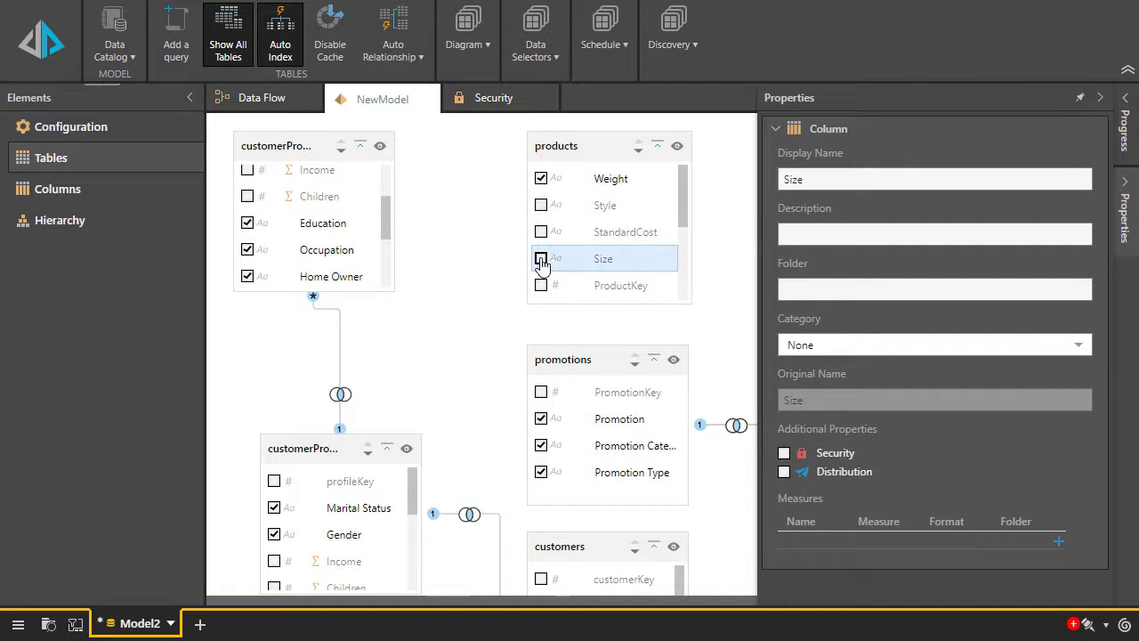
{"action": "left_click", "coordinate": [541, 259]}
{"action": "left_click", "coordinate": [541, 232]}
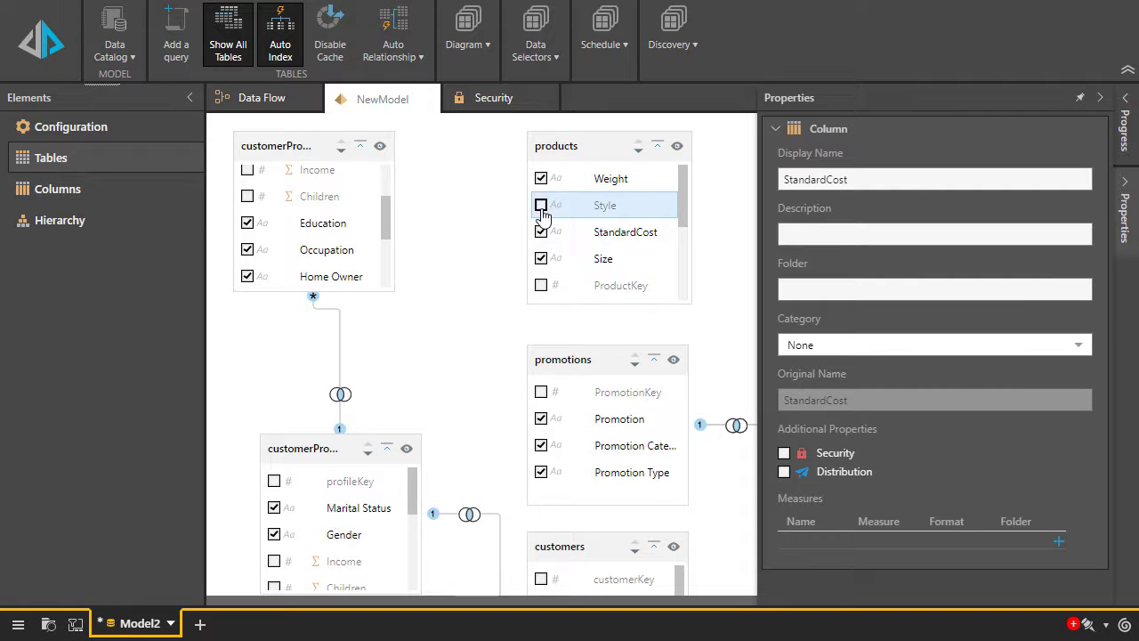
{"action": "left_click", "coordinate": [541, 206]}
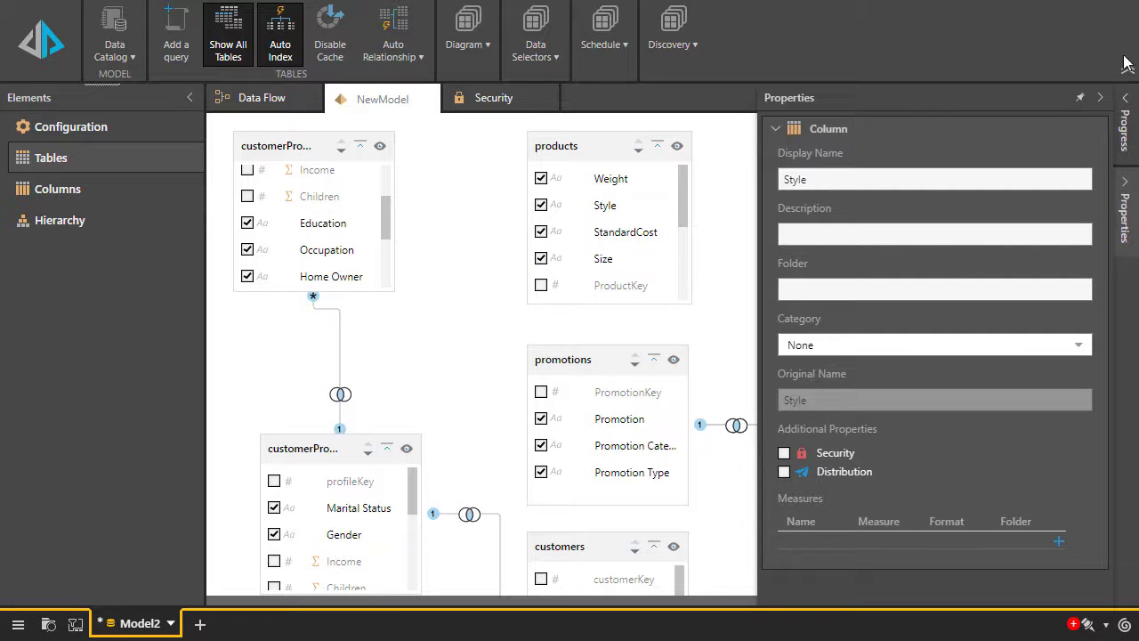
{"action": "left_click", "coordinate": [1101, 97]}
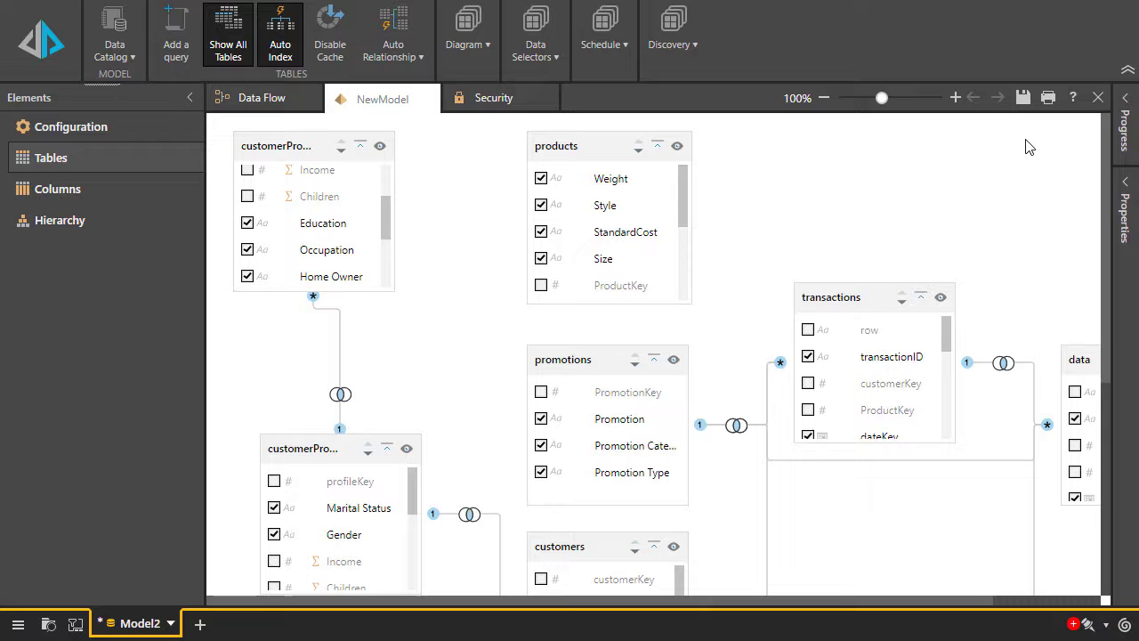
Step: Change the data table's Price measure aggregation from Sum to Count and pin Properties
{"action": "left_click_drag", "start_coordinate": [980, 601], "coordinate": [1086, 600]}
{"action": "scroll", "coordinate": [1032, 442], "scroll_direction": "down", "scroll_amount": 3}
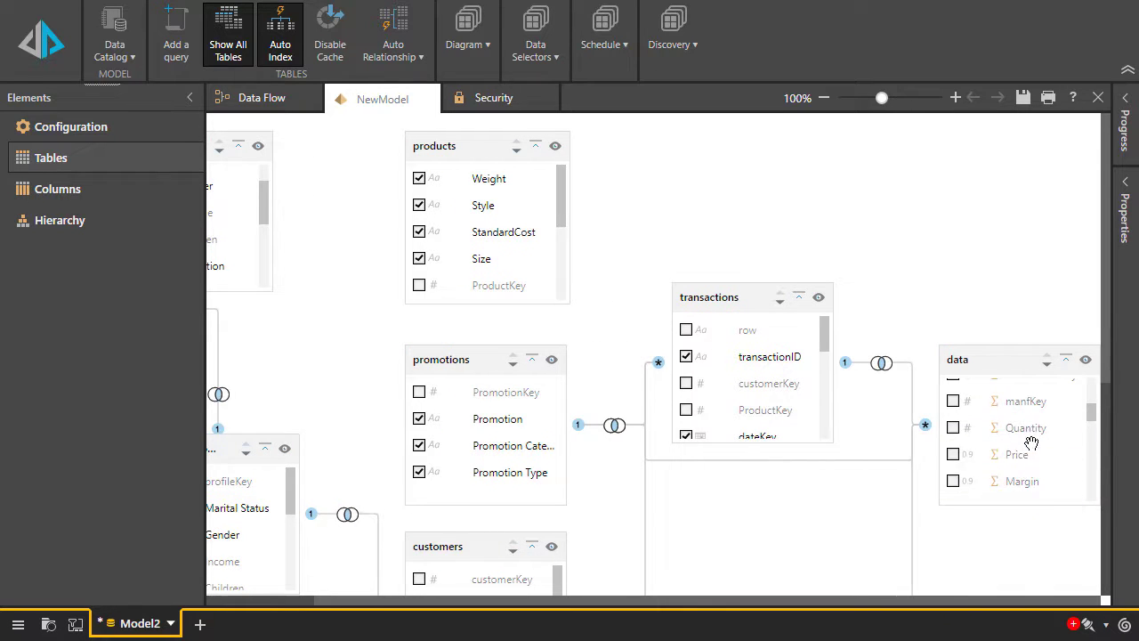
{"action": "scroll", "coordinate": [1019, 457], "scroll_direction": "up", "scroll_amount": 3}
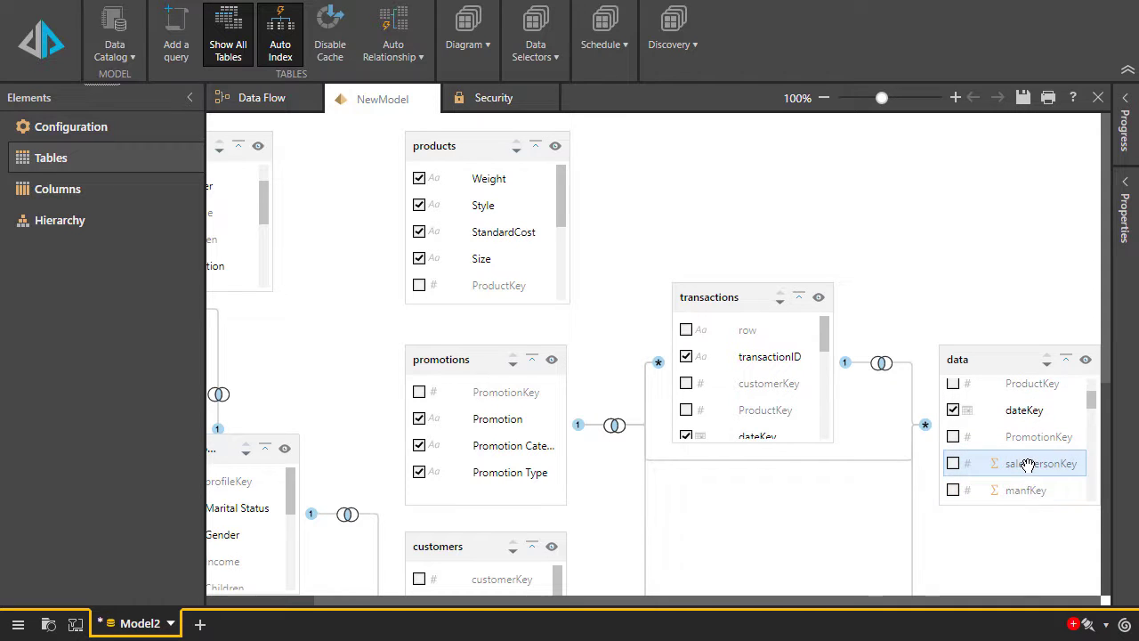
{"action": "scroll", "coordinate": [1027, 461], "scroll_direction": "down", "scroll_amount": 3}
{"action": "double_click", "coordinate": [1029, 465]}
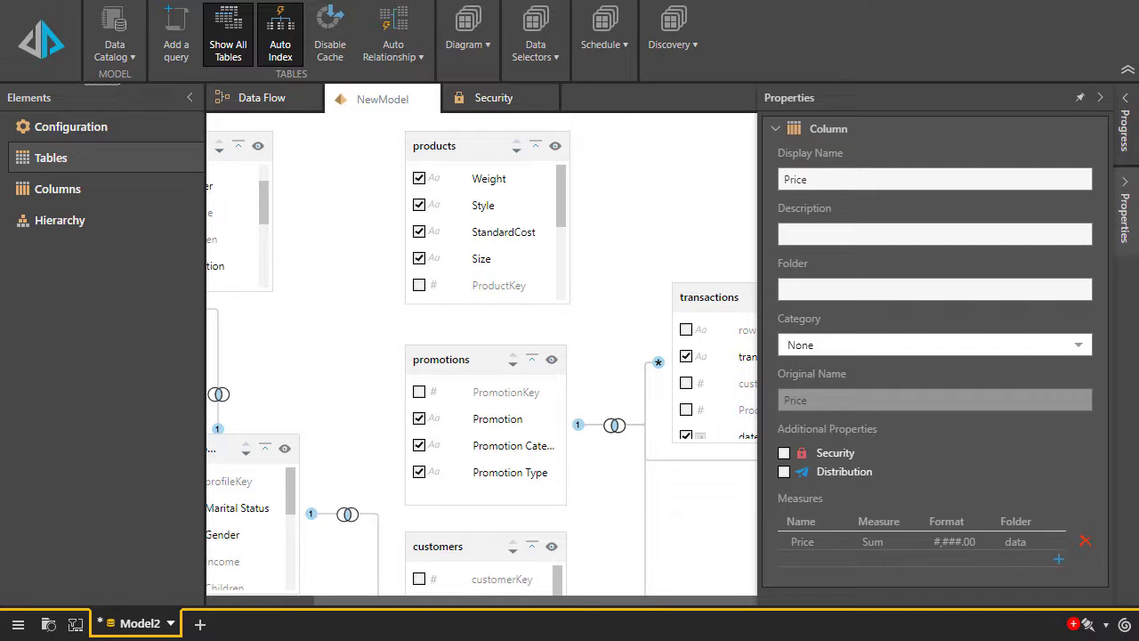
{"action": "double_click", "coordinate": [819, 542]}
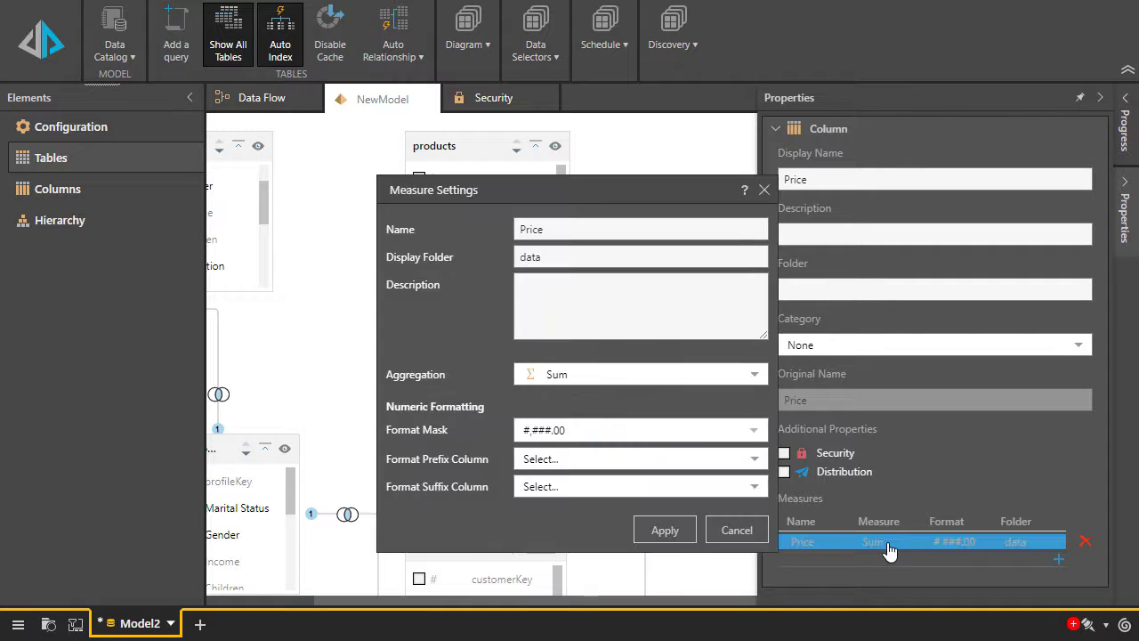
{"action": "left_click", "coordinate": [605, 376]}
{"action": "left_click", "coordinate": [596, 461]}
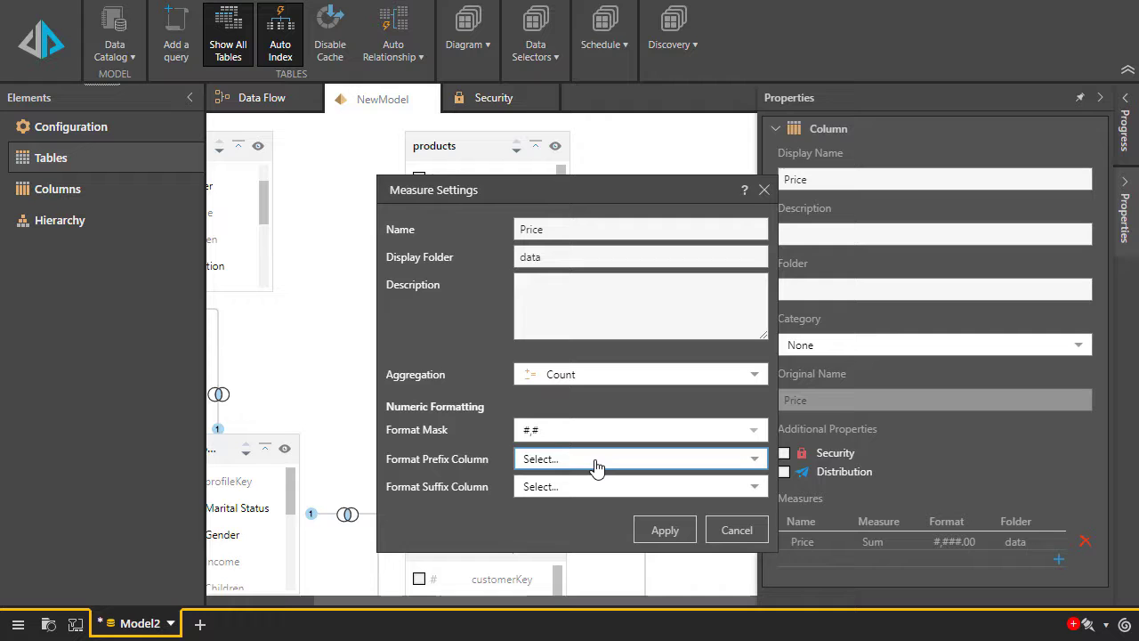
{"action": "left_click", "coordinate": [664, 532]}
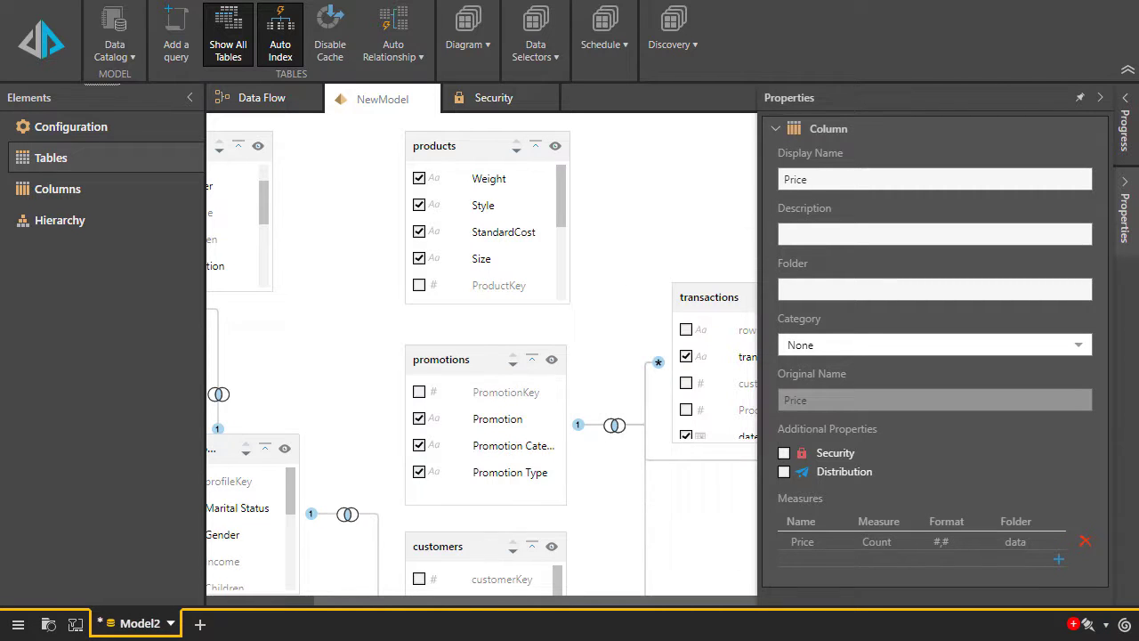
{"action": "left_click", "coordinate": [1080, 97]}
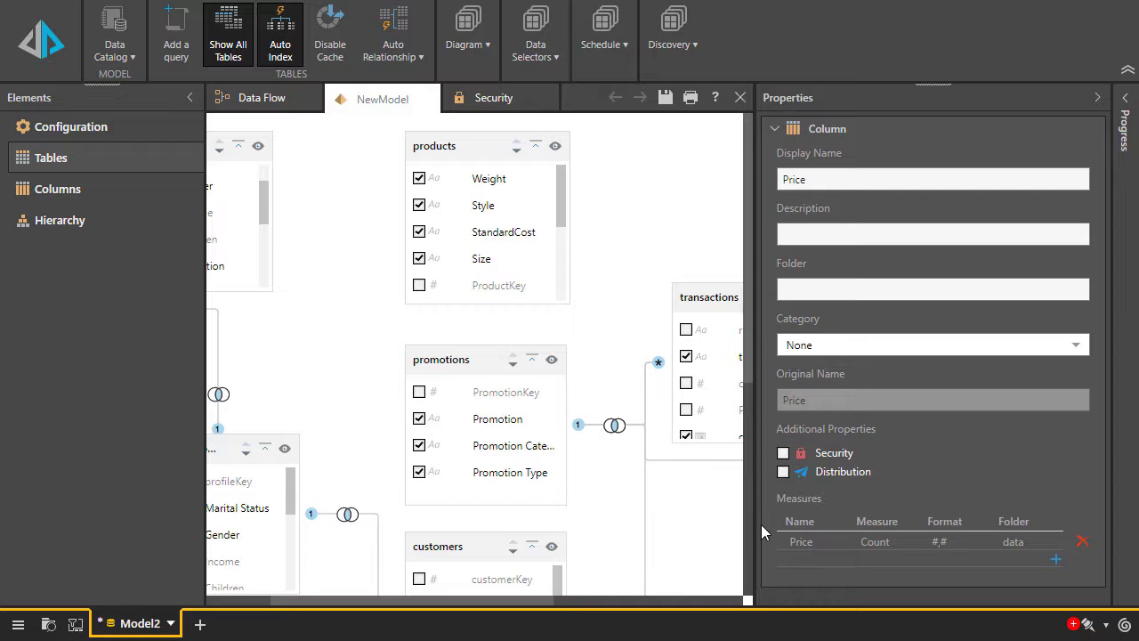
Step: Add a second Price measure, Price(1), aggregated as Average
{"action": "left_click", "coordinate": [1057, 562]}
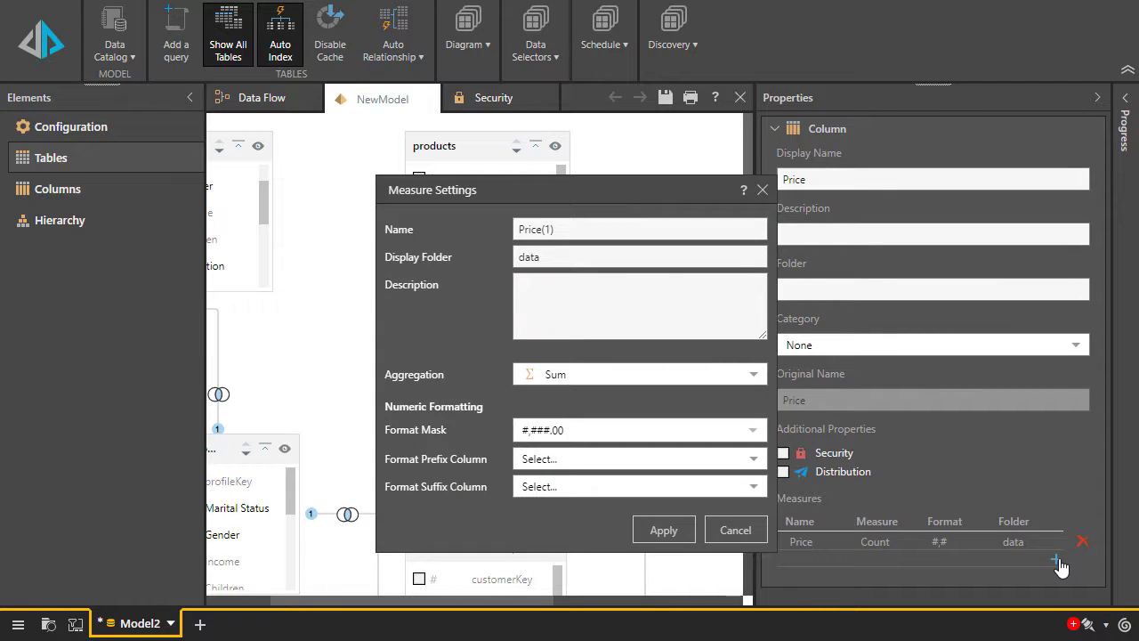
{"action": "left_click", "coordinate": [646, 378]}
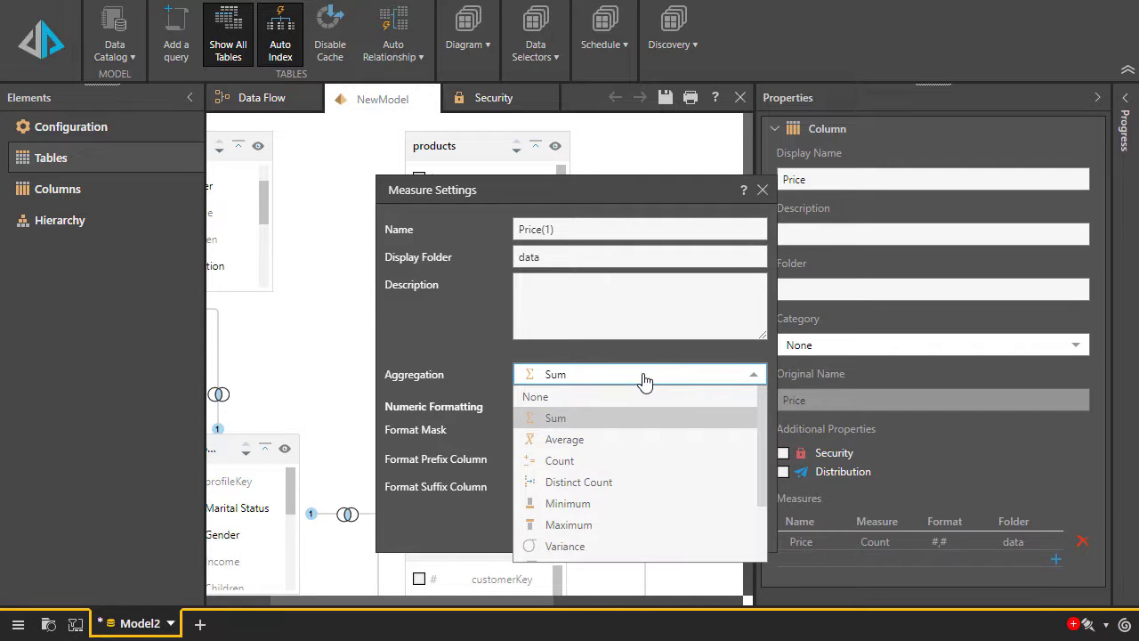
{"action": "left_click", "coordinate": [543, 439]}
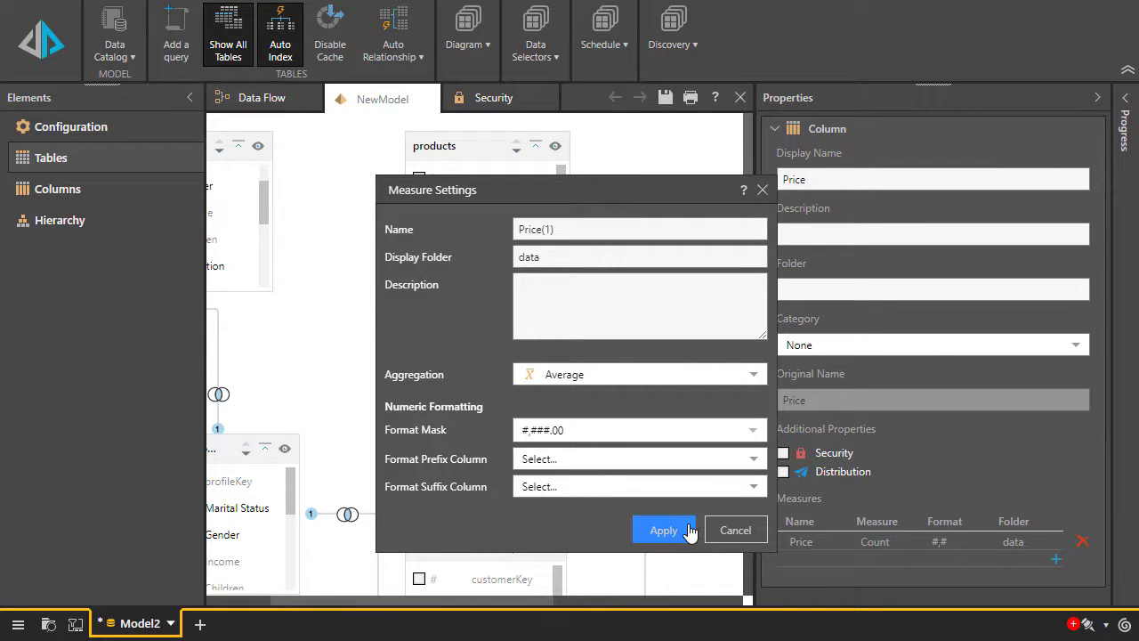
{"action": "left_click", "coordinate": [664, 531]}
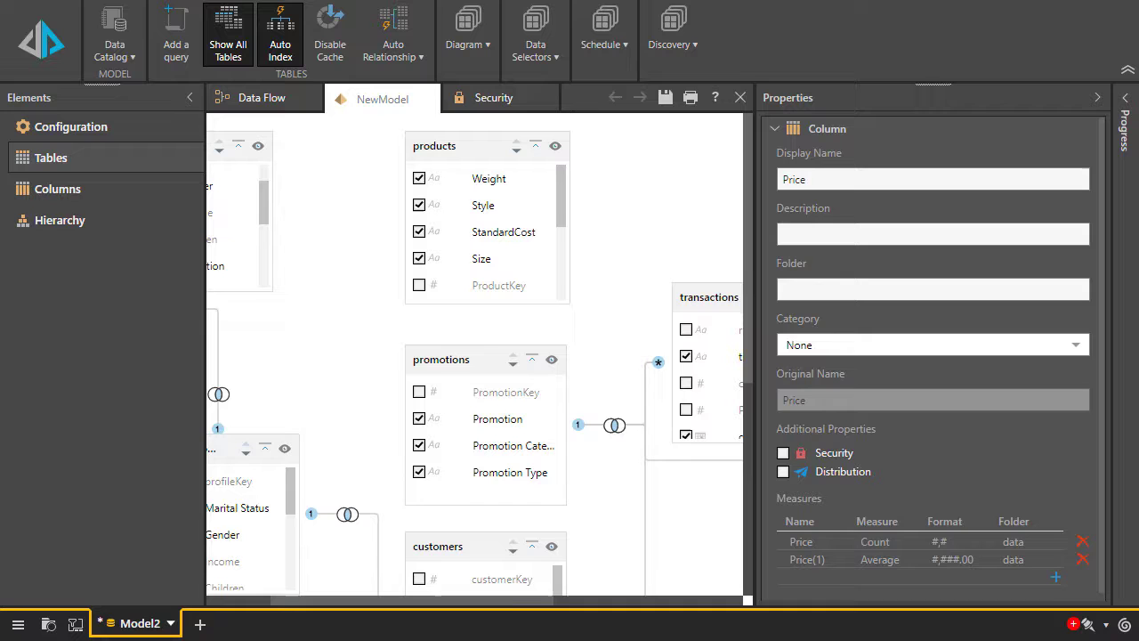
Step: Open the Price(1) measure and select the '(1)' suffix of its name
{"action": "double_click", "coordinate": [961, 559]}
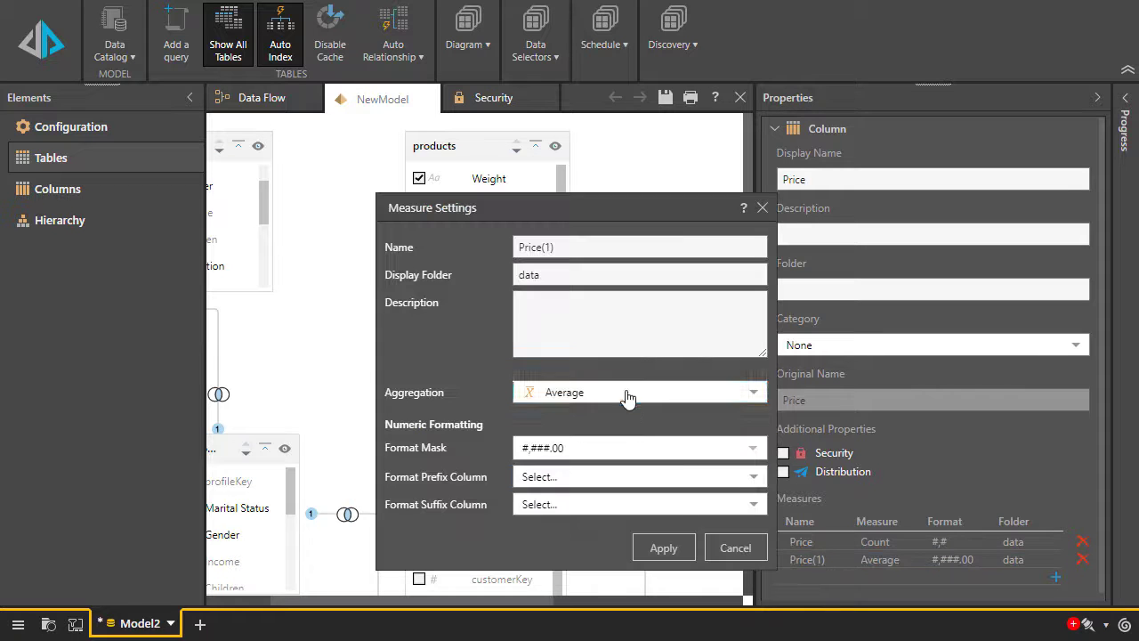
{"action": "left_click", "coordinate": [554, 248]}
{"action": "left_click_drag", "start_coordinate": [543, 248], "coordinate": [553, 249]}
Step: Rename the averaging measure to Price(Ave) and collapse the Properties panel
{"action": "type", "text": "Ave)"}
{"action": "left_click", "coordinate": [638, 546]}
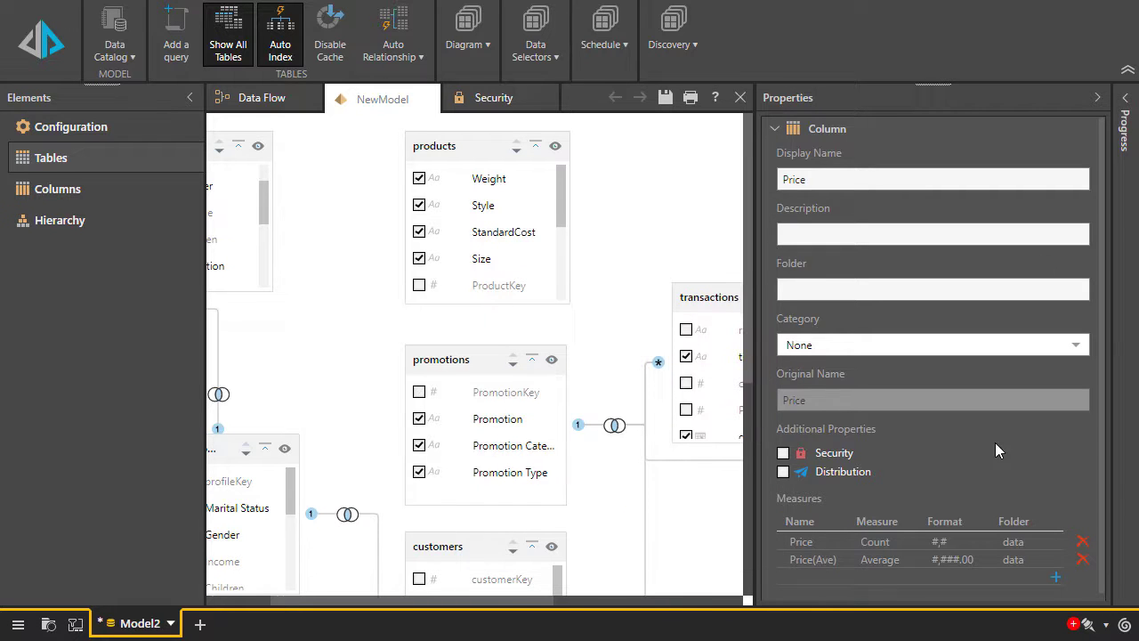
{"action": "left_click", "coordinate": [1097, 97]}
Step: Give the manfKey column the #,# measure format
{"action": "right_click", "coordinate": [1018, 400]}
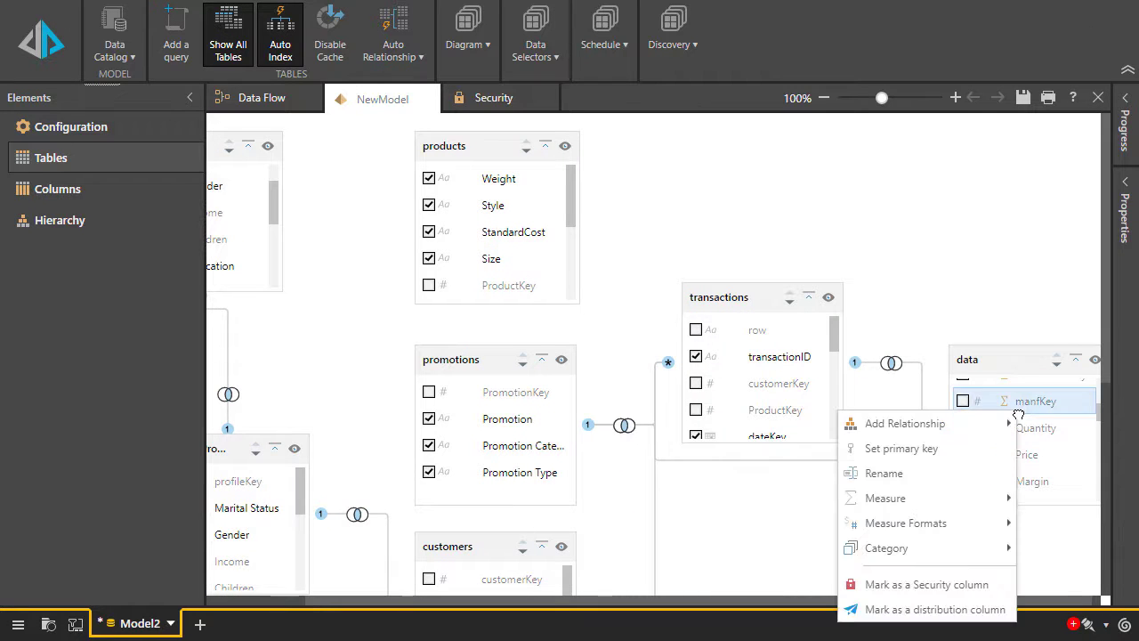
{"action": "mouse_move", "coordinate": [940, 536]}
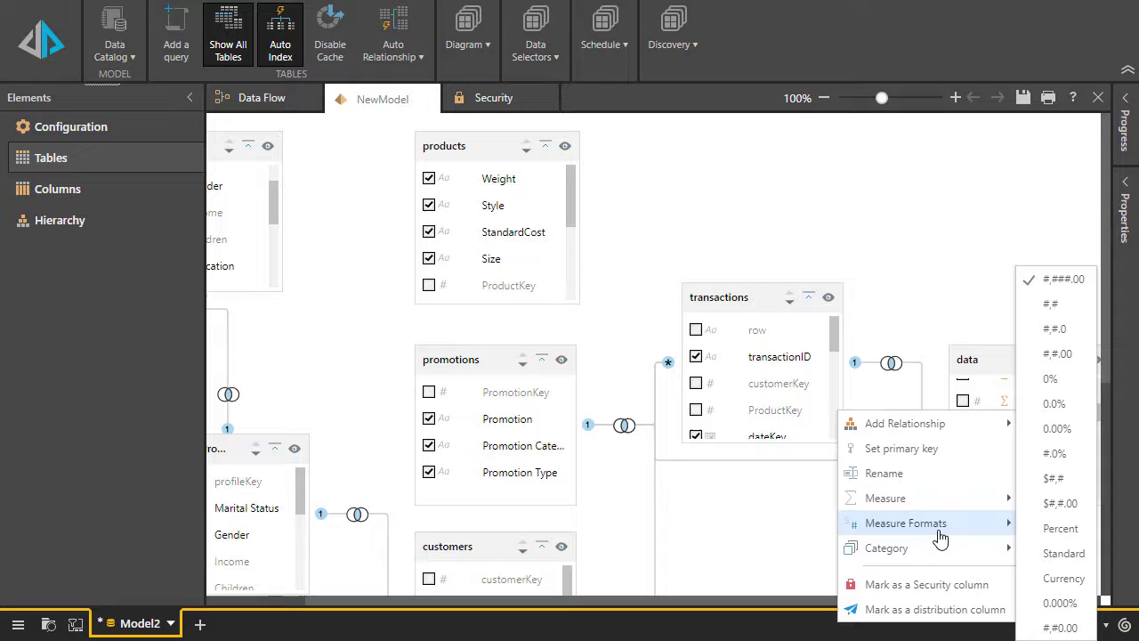
{"action": "left_click", "coordinate": [1085, 306]}
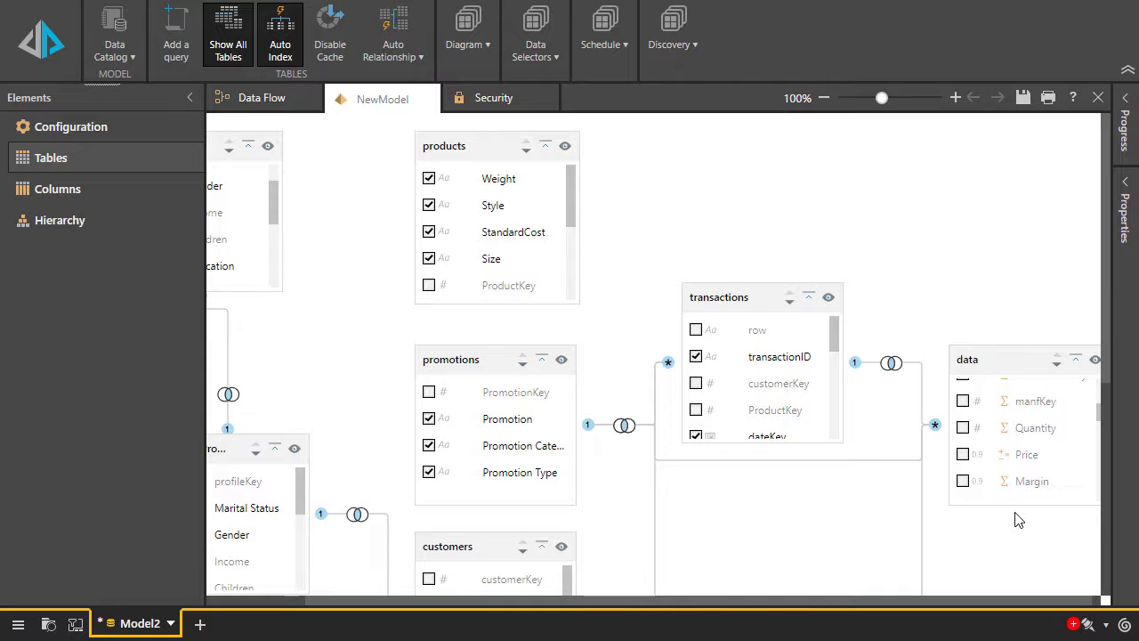
Step: In the Columns view, browse the geography and products tables' columns
{"action": "left_click", "coordinate": [72, 189]}
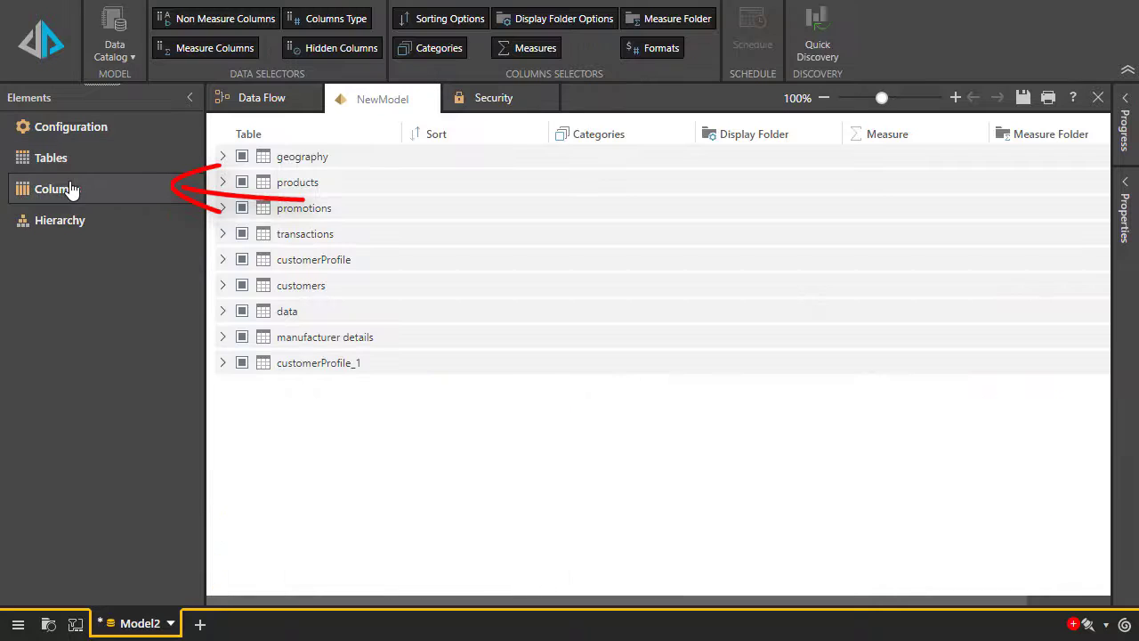
{"action": "left_click", "coordinate": [224, 157]}
{"action": "scroll", "coordinate": [258, 249], "scroll_direction": "down", "scroll_amount": 1}
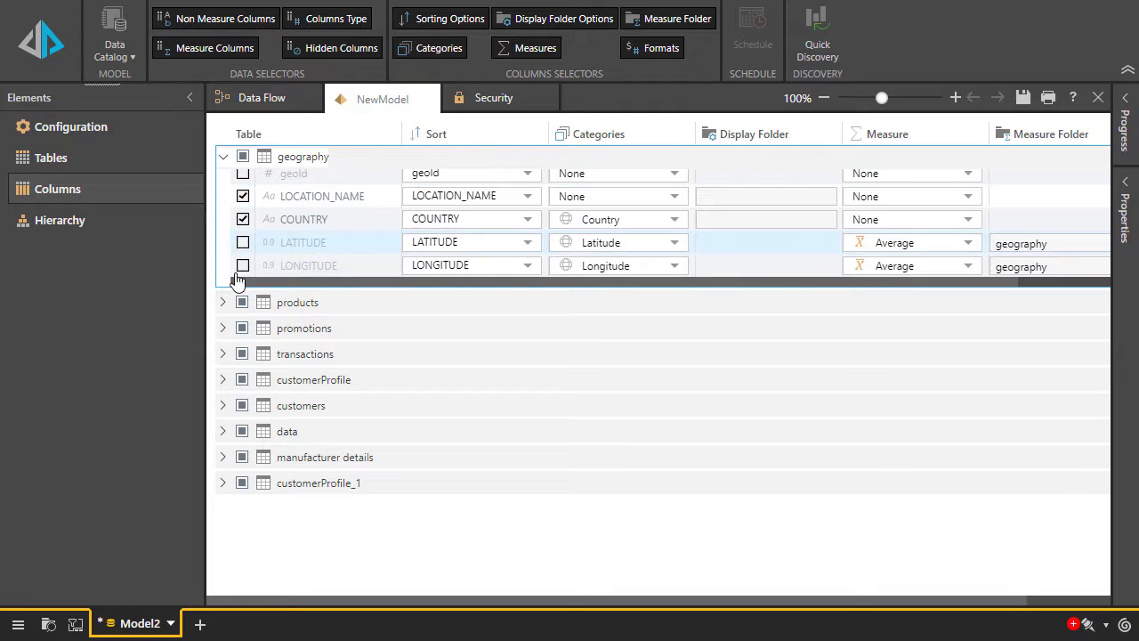
{"action": "left_click", "coordinate": [223, 157]}
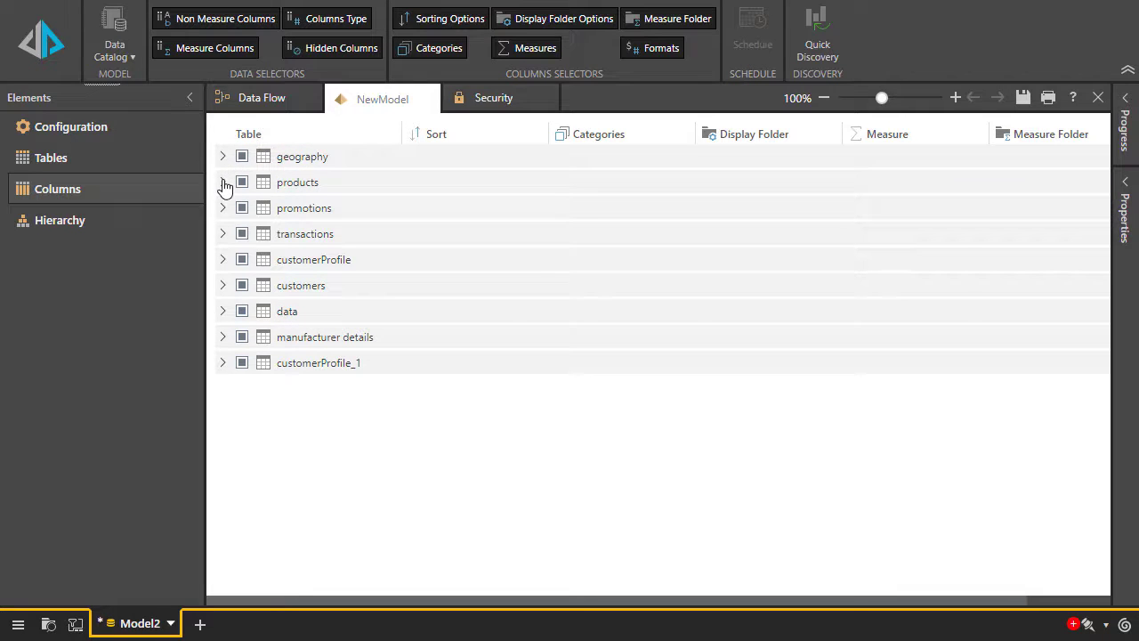
{"action": "left_click", "coordinate": [223, 182]}
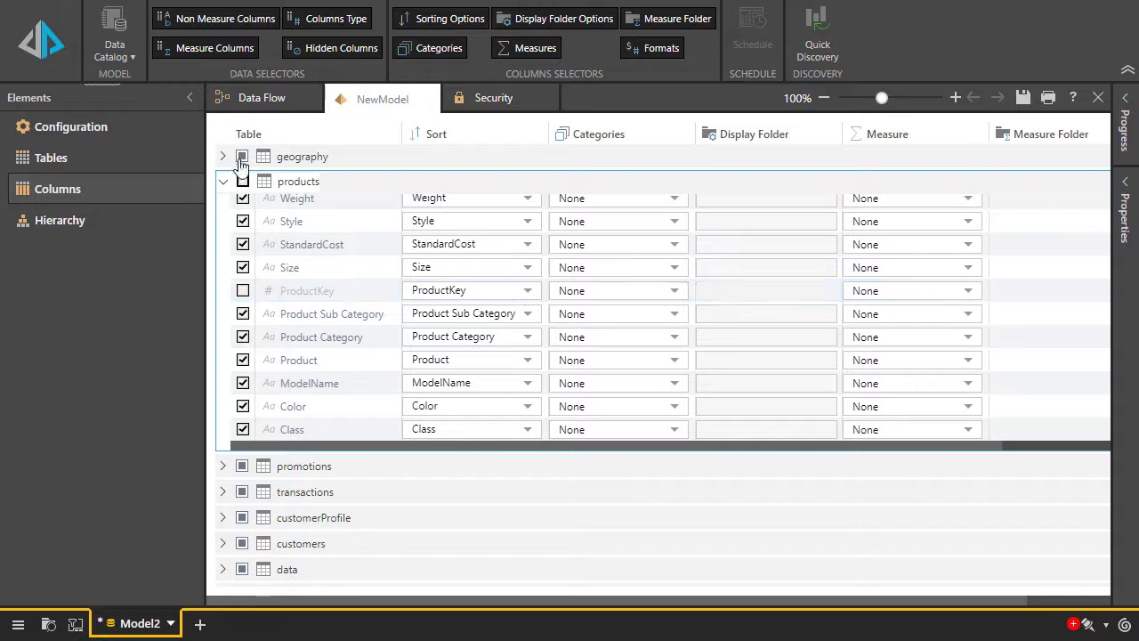
{"action": "left_click", "coordinate": [223, 182]}
Step: Keep salesPersonKey's aggregation at Sum in the data table, then open Hierarchy
{"action": "left_click", "coordinate": [223, 310]}
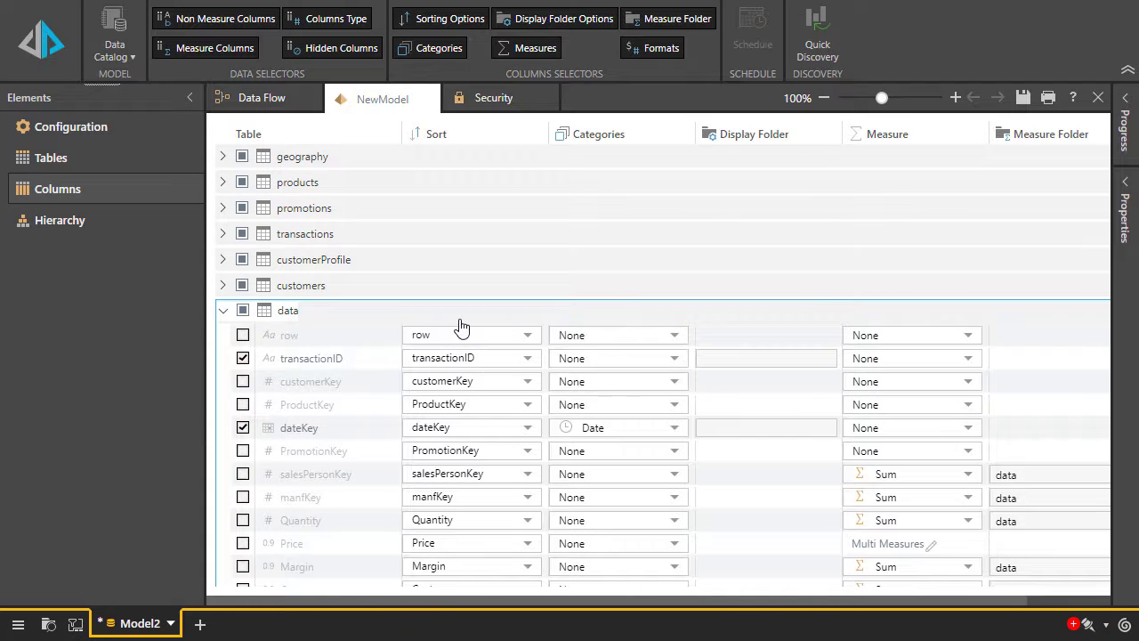
{"action": "scroll", "coordinate": [934, 419], "scroll_direction": "down", "scroll_amount": 1}
{"action": "left_click", "coordinate": [934, 466]}
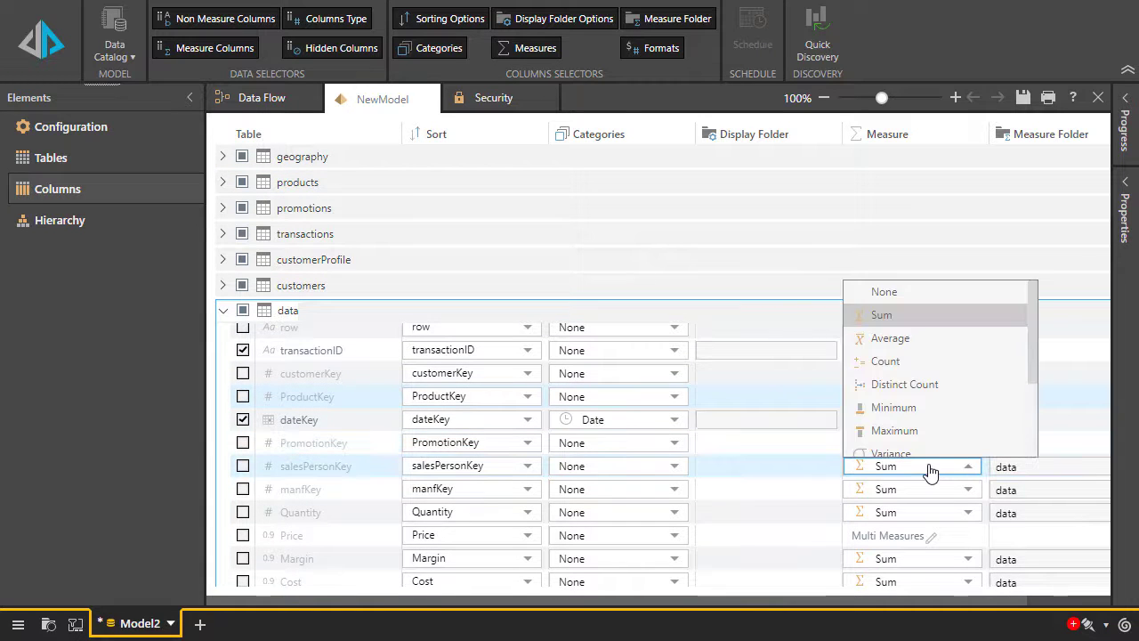
{"action": "left_click", "coordinate": [934, 466]}
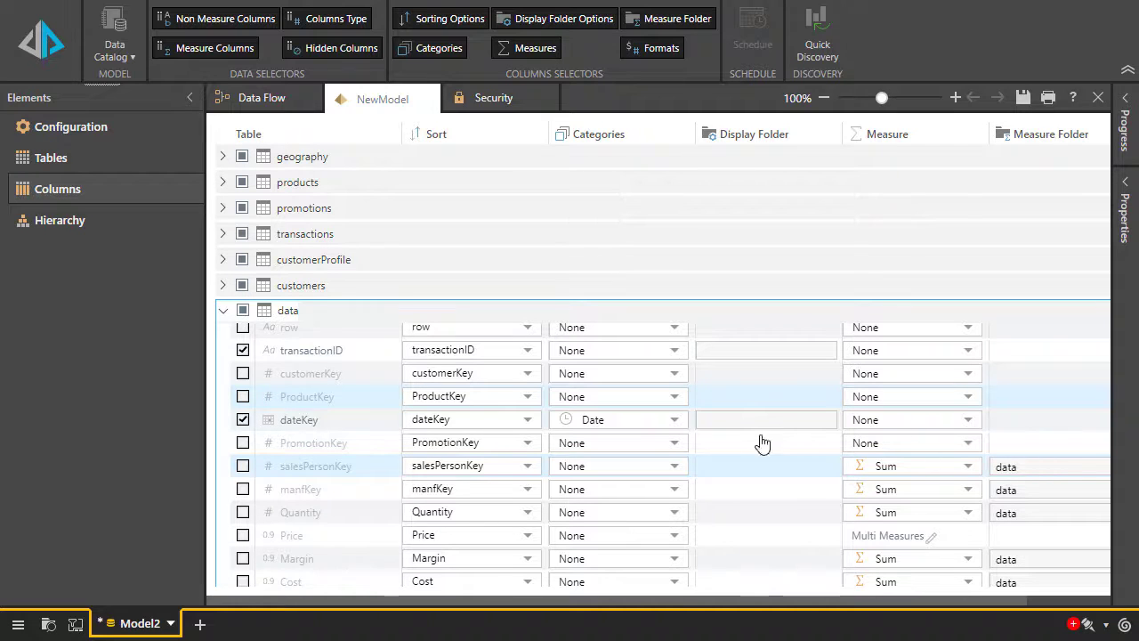
{"action": "left_click", "coordinate": [222, 313]}
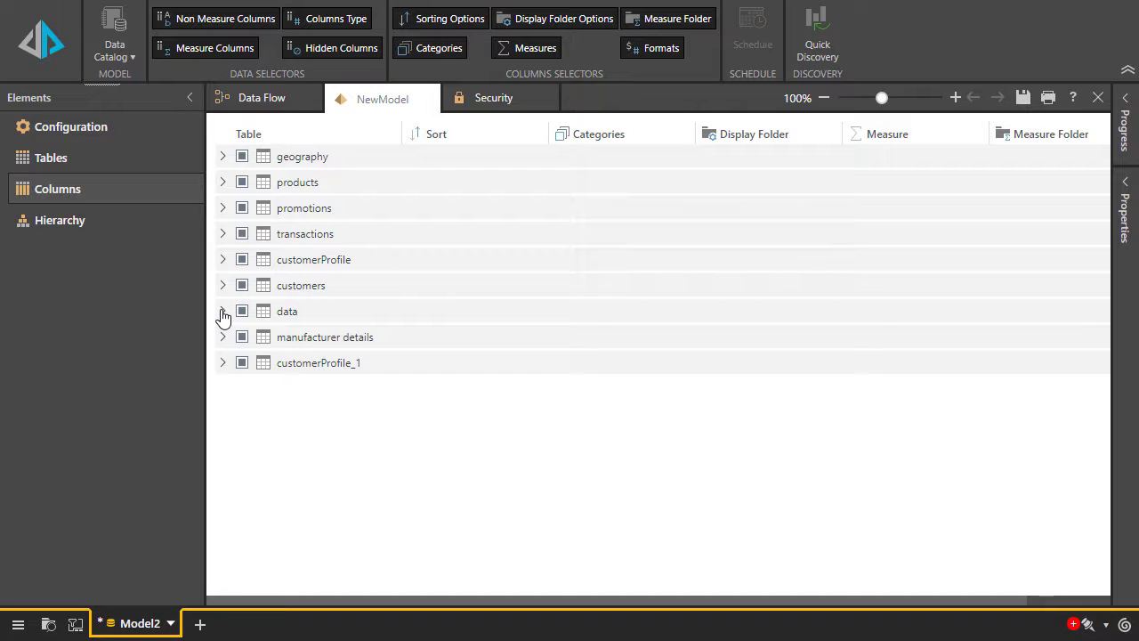
{"action": "left_click", "coordinate": [75, 223]}
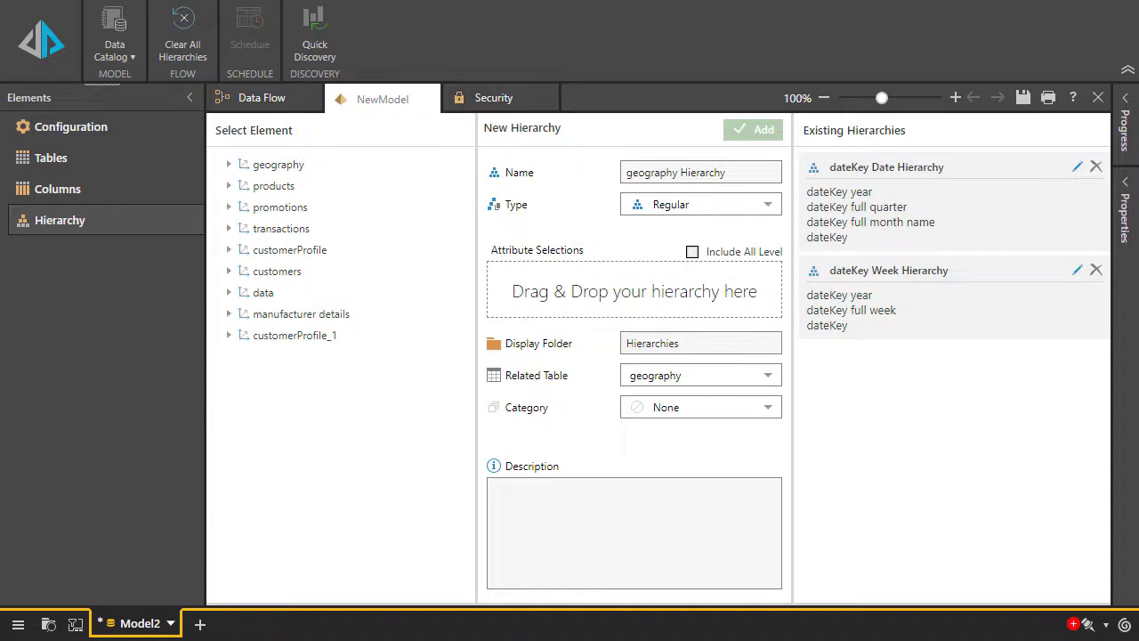
Step: Add a Drill path products hierarchy: Product Category, Product Sub Category, Product
{"action": "double_click", "coordinate": [309, 186]}
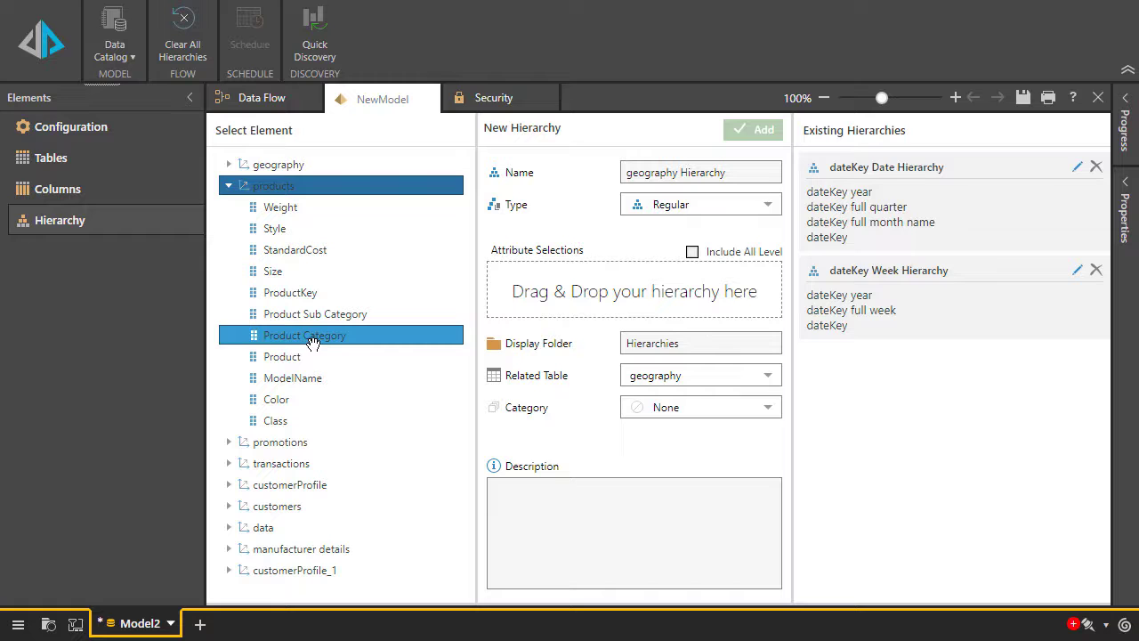
{"action": "left_click_drag", "start_coordinate": [311, 344], "coordinate": [577, 296]}
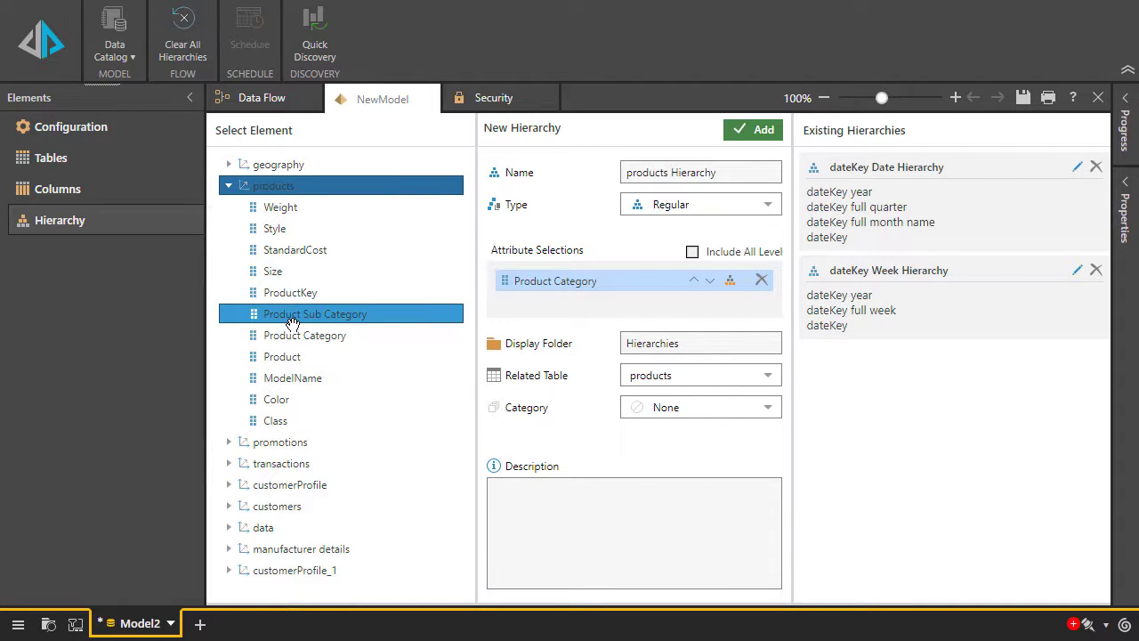
{"action": "left_click_drag", "start_coordinate": [293, 323], "coordinate": [544, 294]}
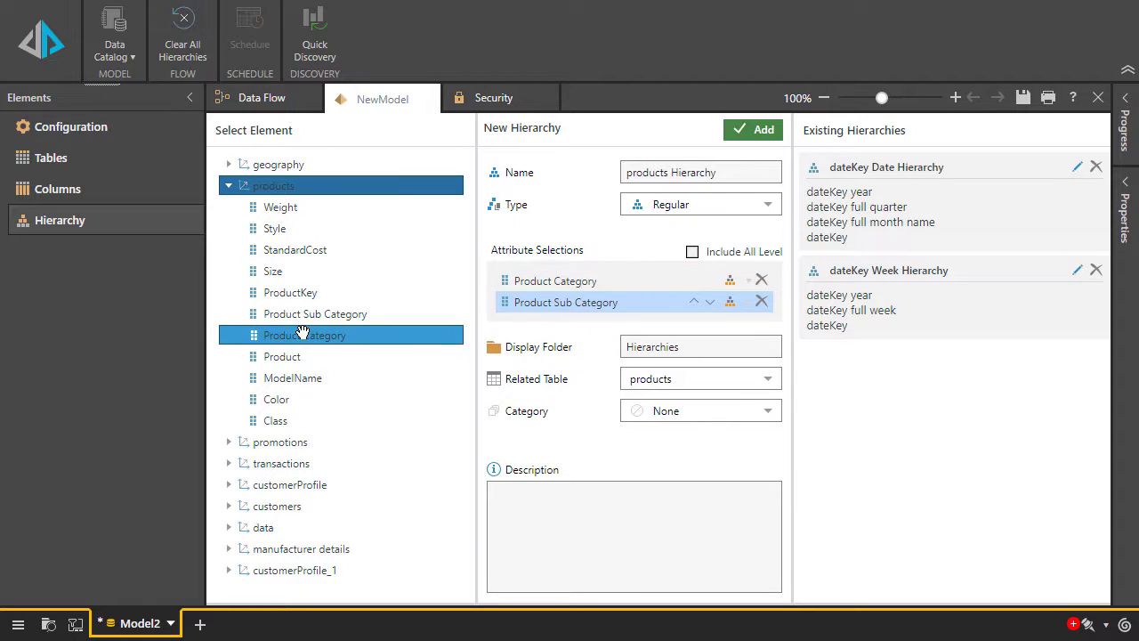
{"action": "left_click_drag", "start_coordinate": [368, 356], "coordinate": [561, 312]}
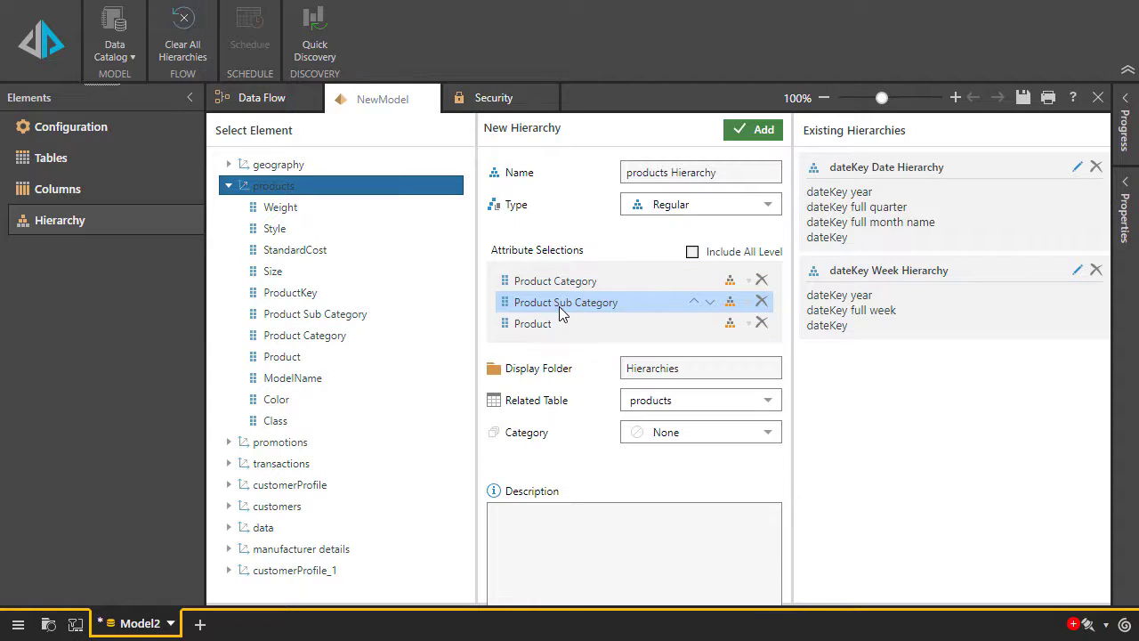
{"action": "left_click", "coordinate": [674, 210]}
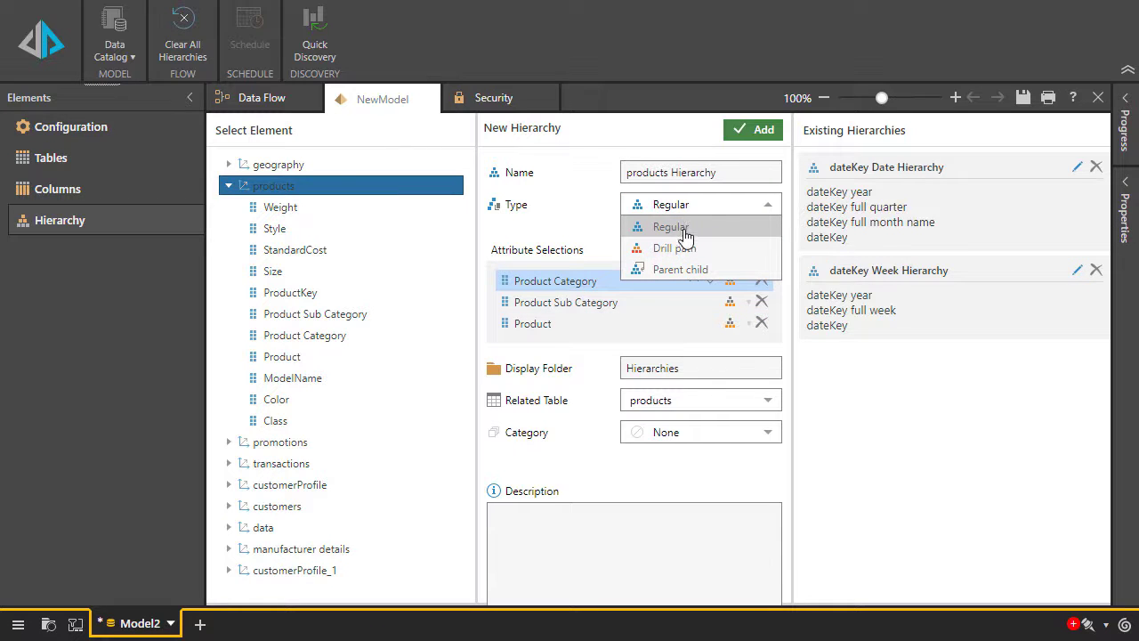
{"action": "left_click", "coordinate": [683, 249]}
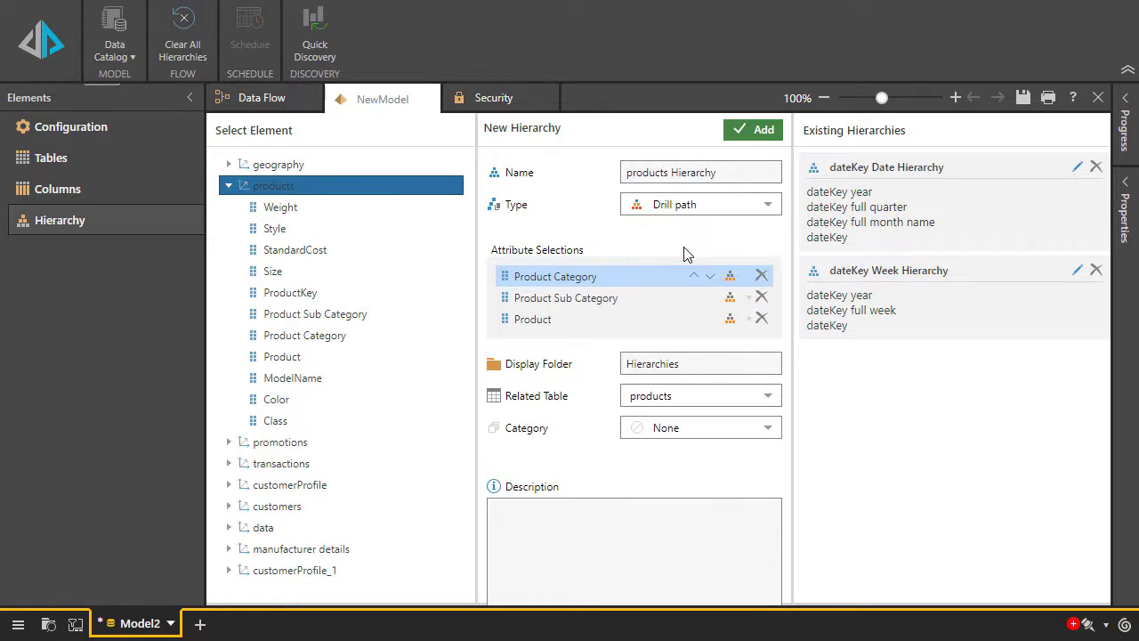
{"action": "left_click", "coordinate": [742, 132]}
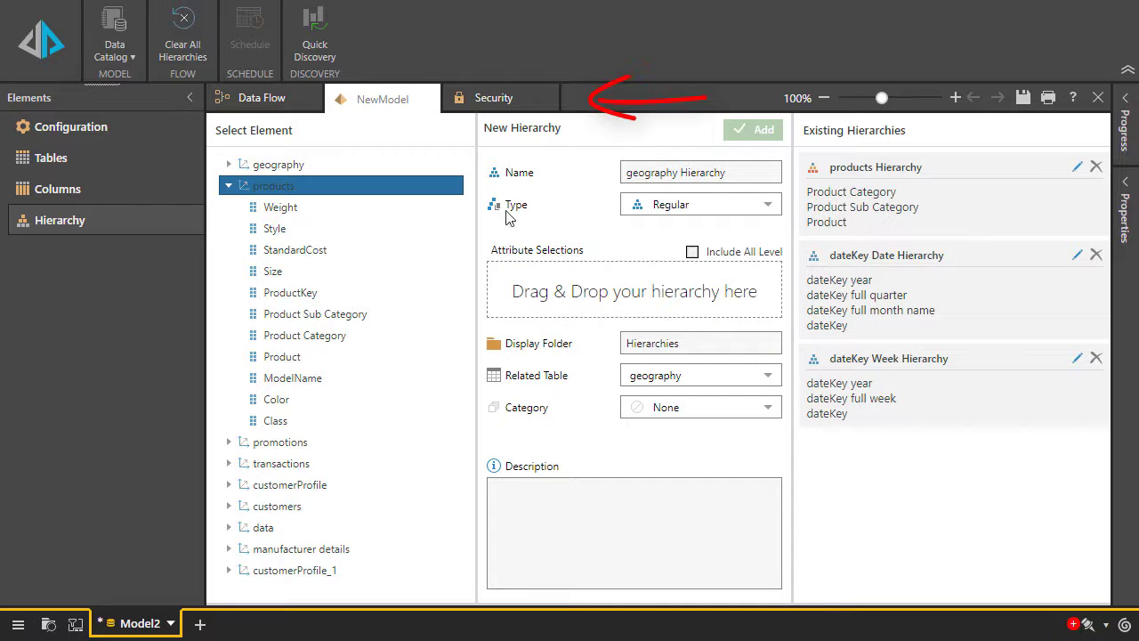
Step: Grant Admin all permissions, Analysts Read on all three models, Consumers Read on both NewModels
{"action": "left_click", "coordinate": [476, 98]}
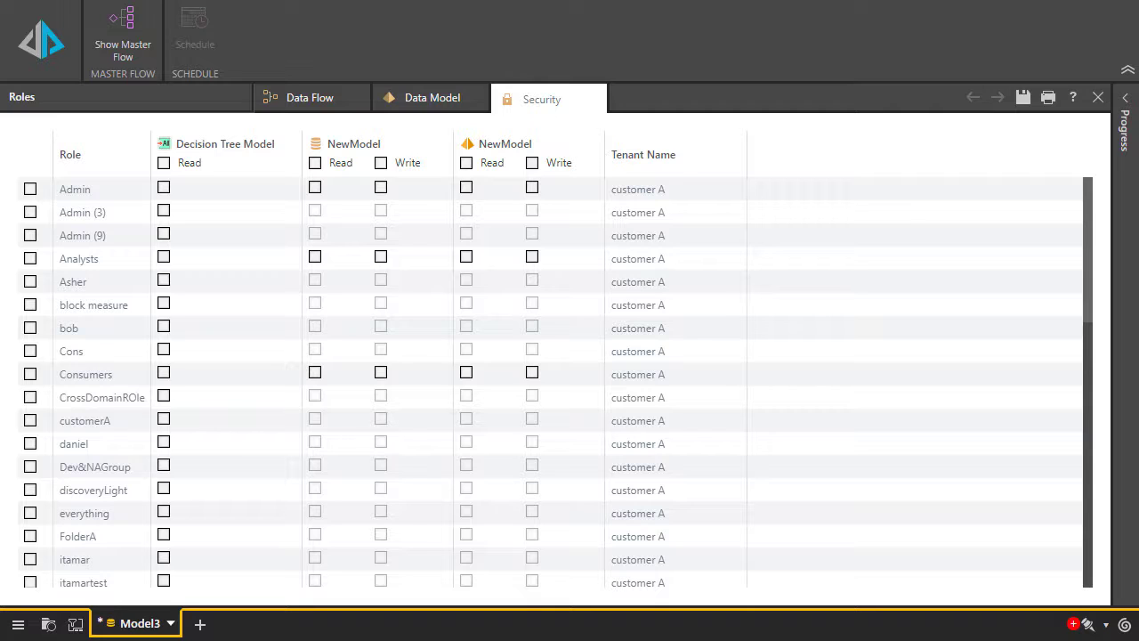
{"action": "left_click", "coordinate": [31, 189]}
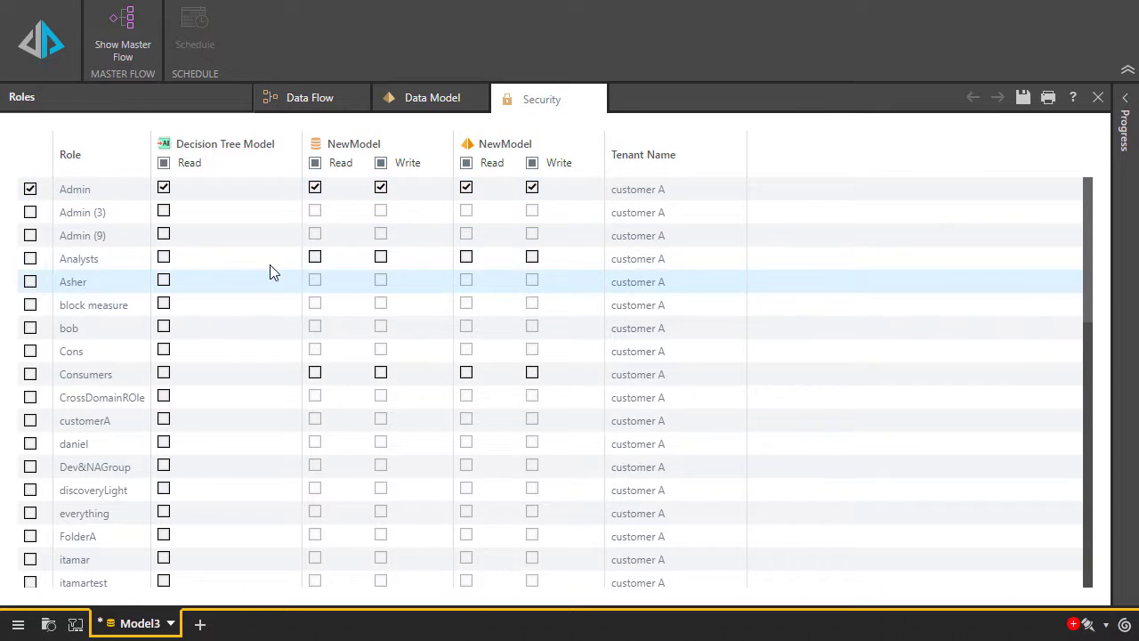
{"action": "left_click", "coordinate": [163, 257]}
{"action": "left_click", "coordinate": [315, 259]}
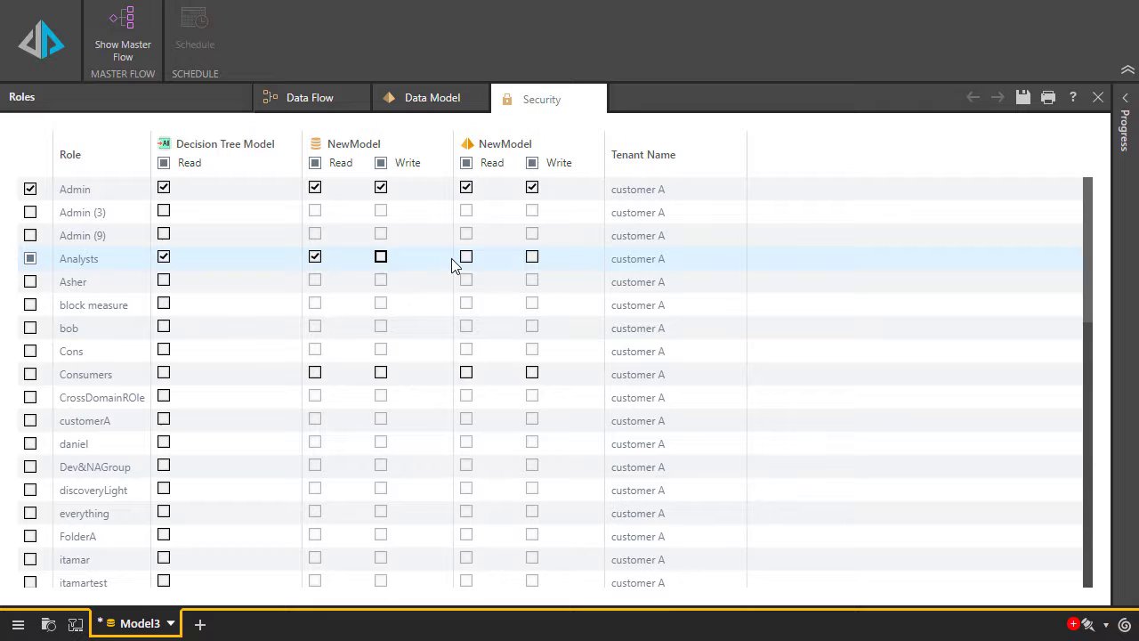
{"action": "left_click", "coordinate": [465, 257]}
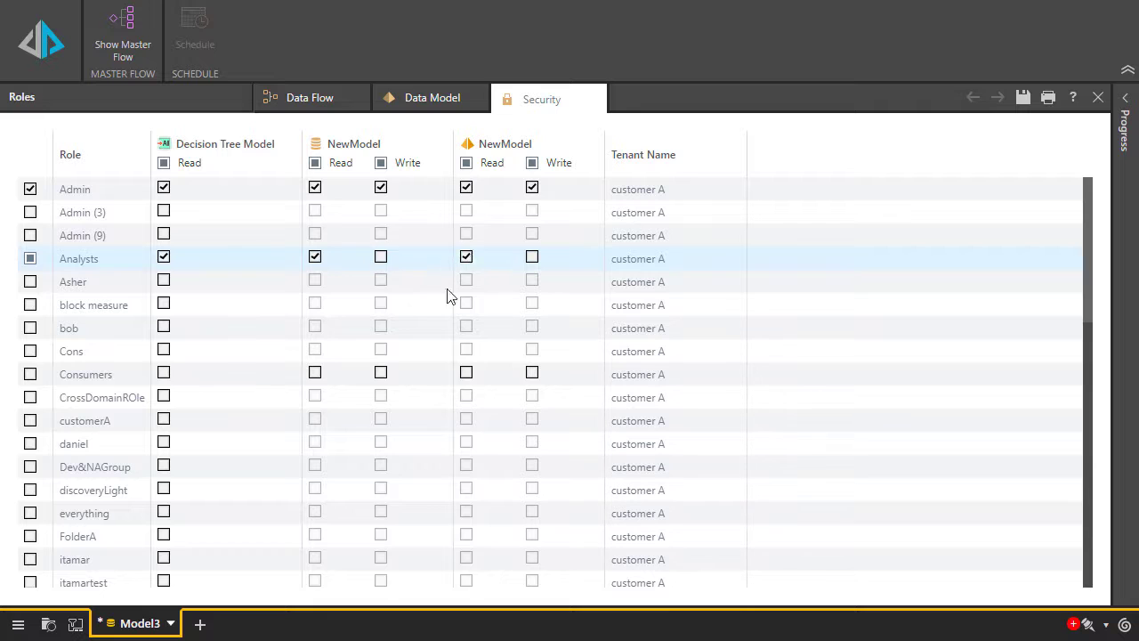
{"action": "left_click", "coordinate": [315, 372]}
{"action": "left_click", "coordinate": [466, 373]}
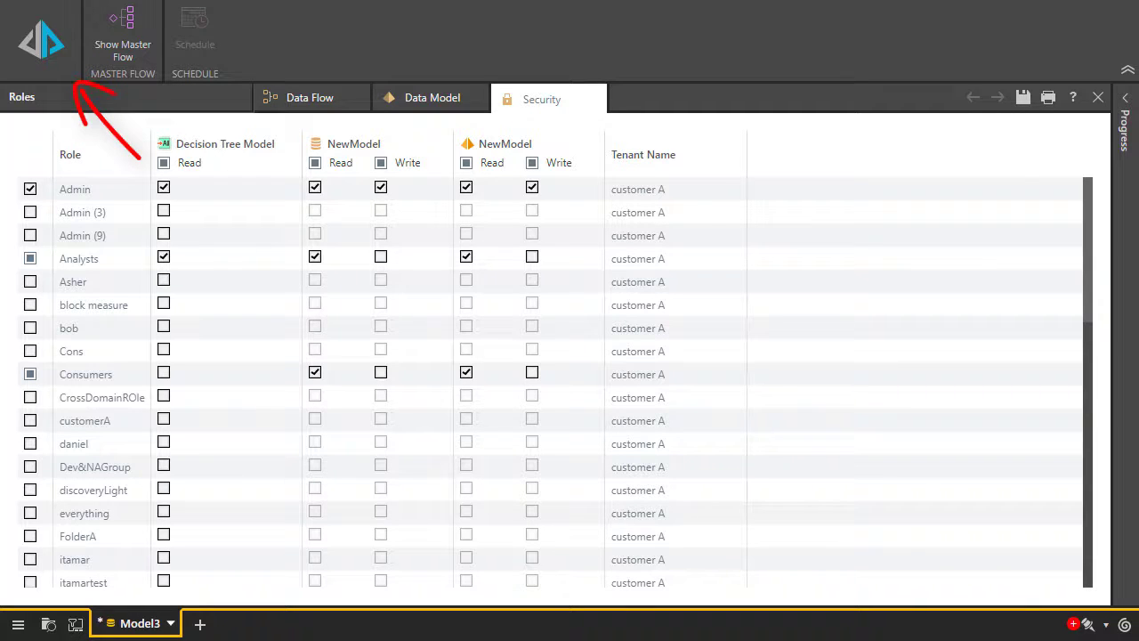
Step: Preview the model with New Discovery as the reporting action, running the whole master flow
{"action": "left_click", "coordinate": [31, 52]}
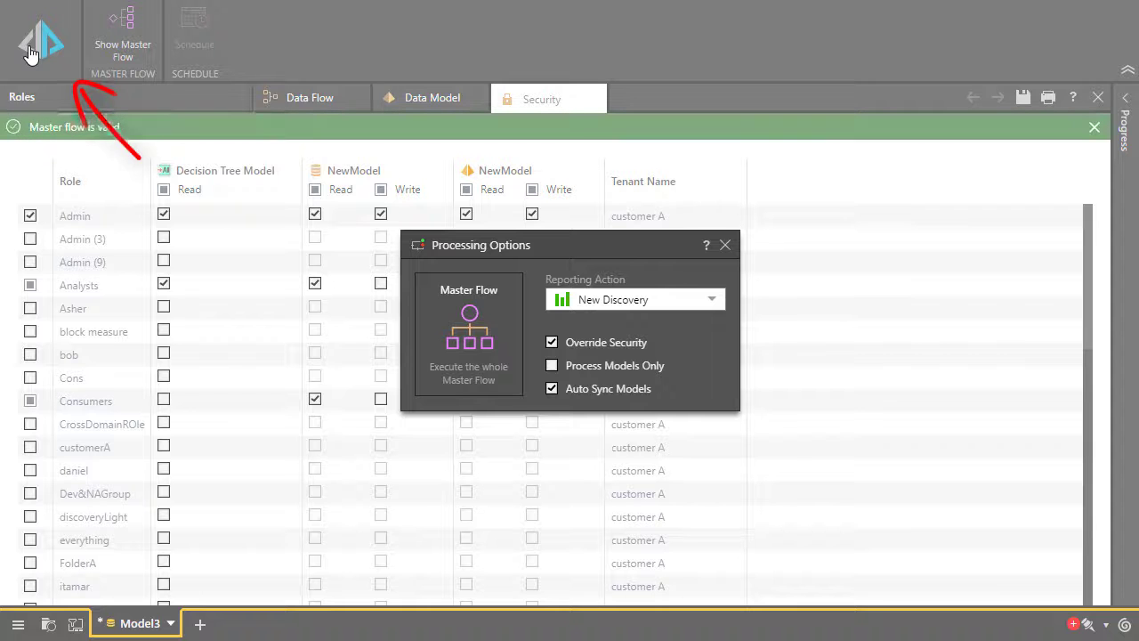
{"action": "left_click", "coordinate": [656, 301]}
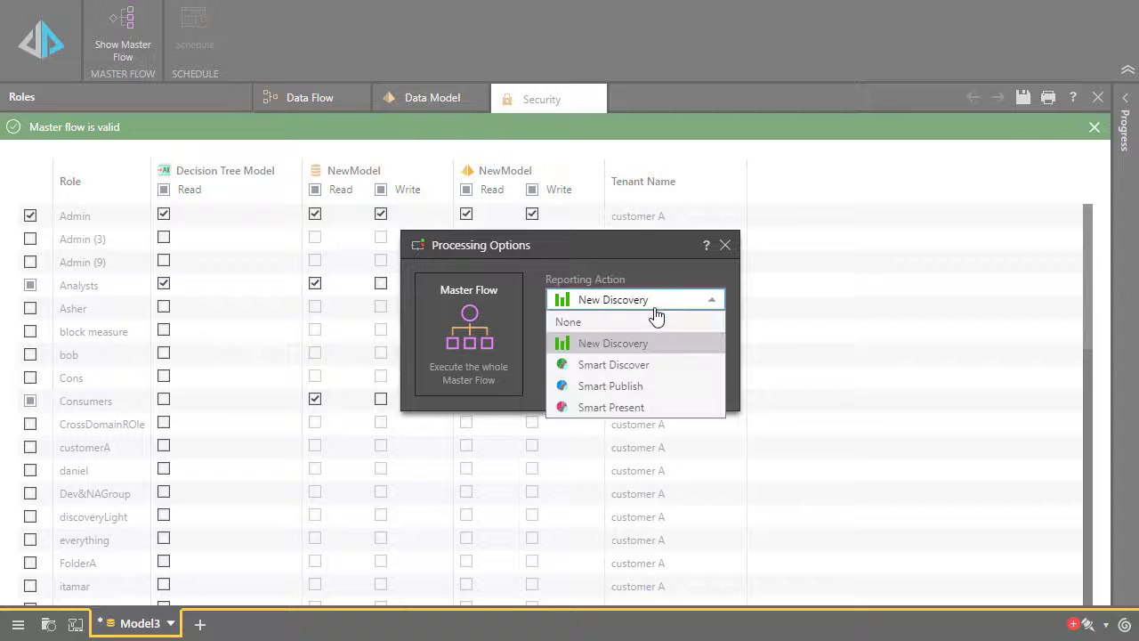
{"action": "left_click", "coordinate": [679, 351]}
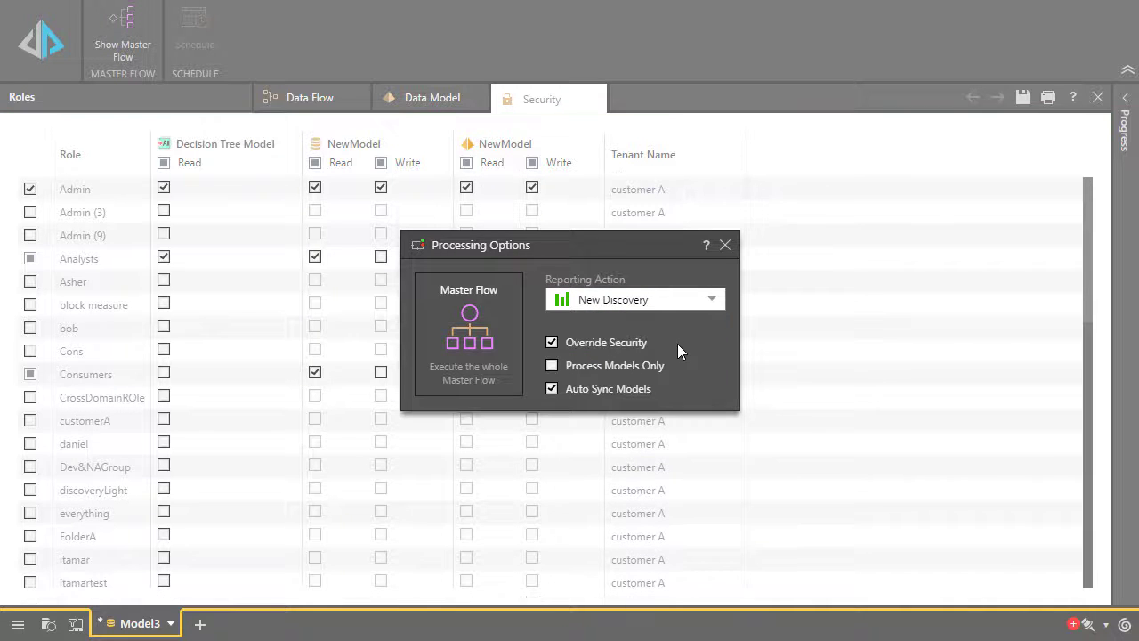
{"action": "left_click", "coordinate": [497, 323]}
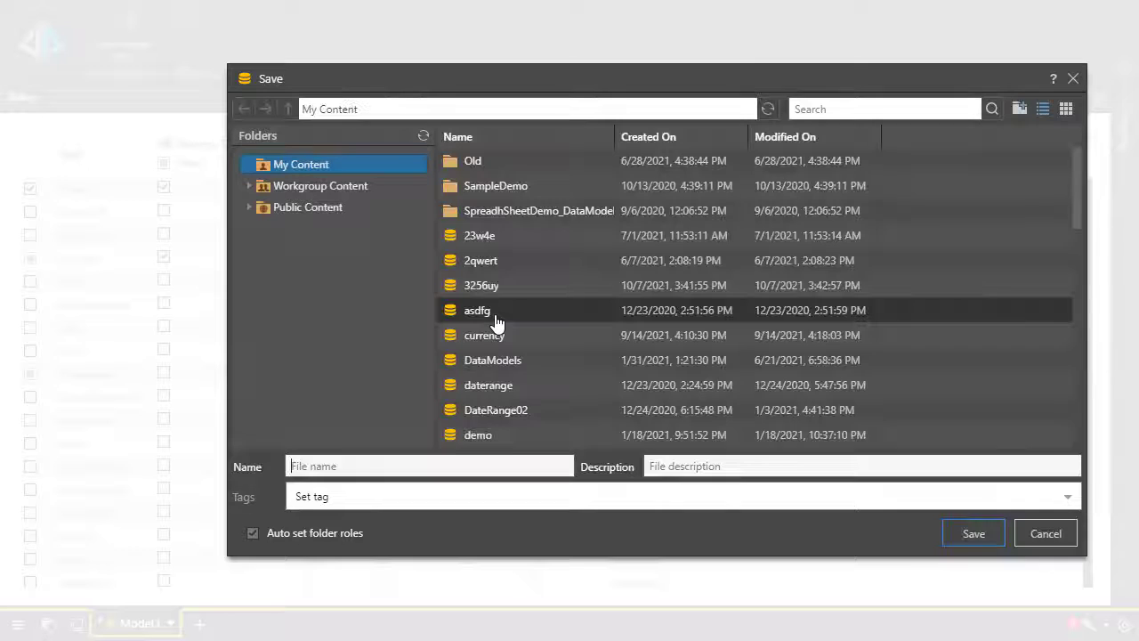
Step: Save the model as NewModel and inspect Data Flow 1's processing progress
{"action": "left_click", "coordinate": [447, 457]}
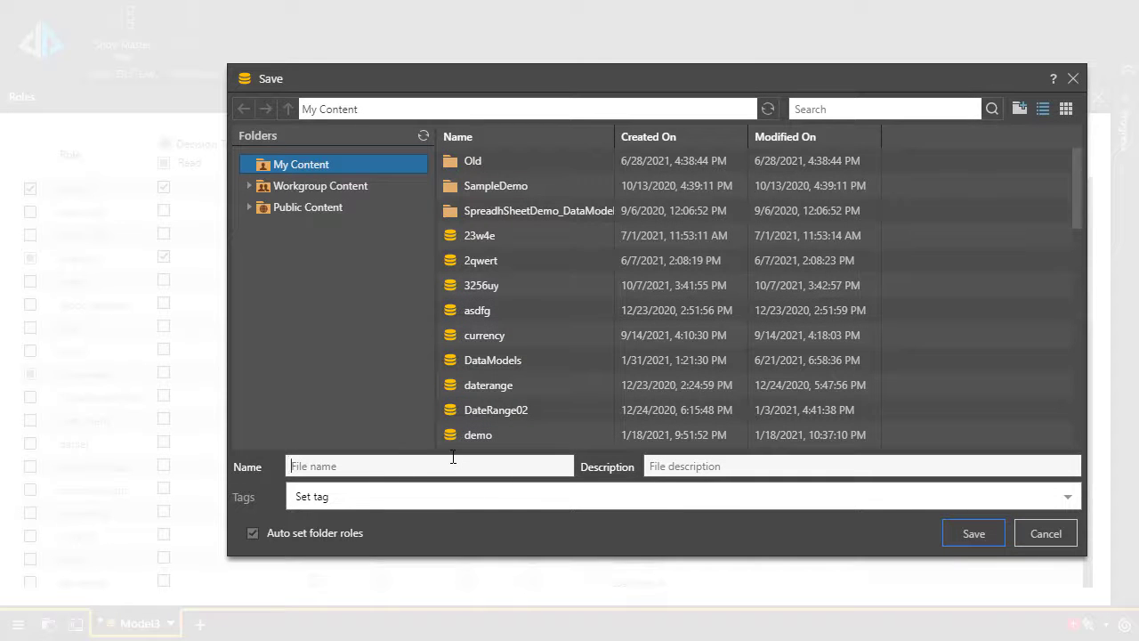
{"action": "left_click", "coordinate": [970, 533]}
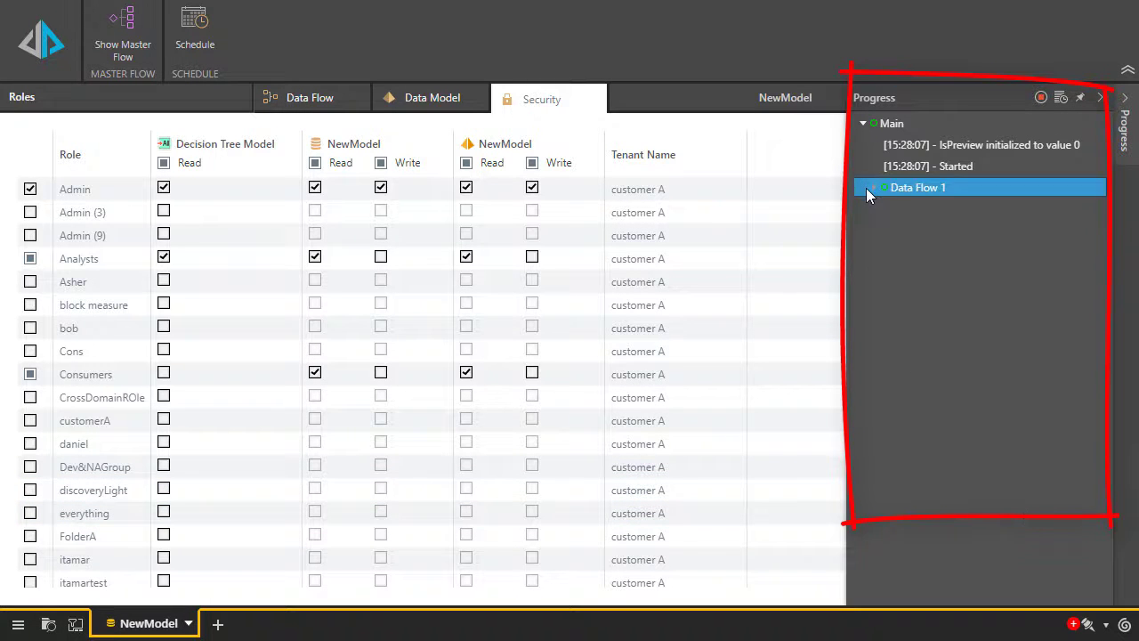
{"action": "left_click", "coordinate": [867, 188]}
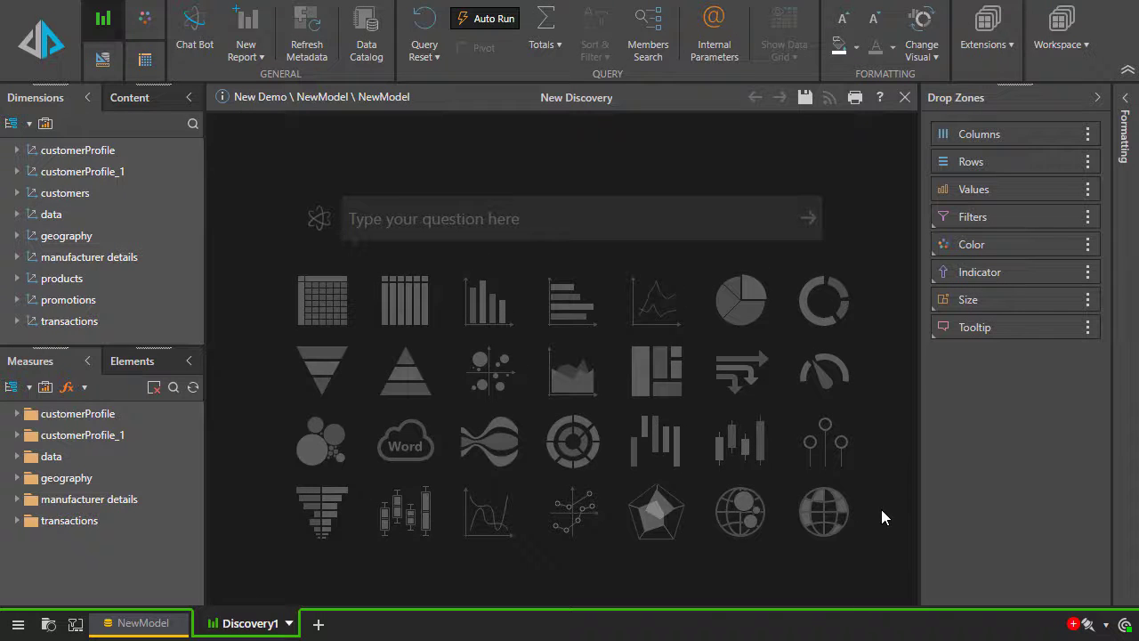
Step: Put the products Product attribute on Rows and check the Cost measure as values
{"action": "left_click", "coordinate": [59, 181]}
{"action": "left_click", "coordinate": [44, 278]}
{"action": "double_click", "coordinate": [44, 278]}
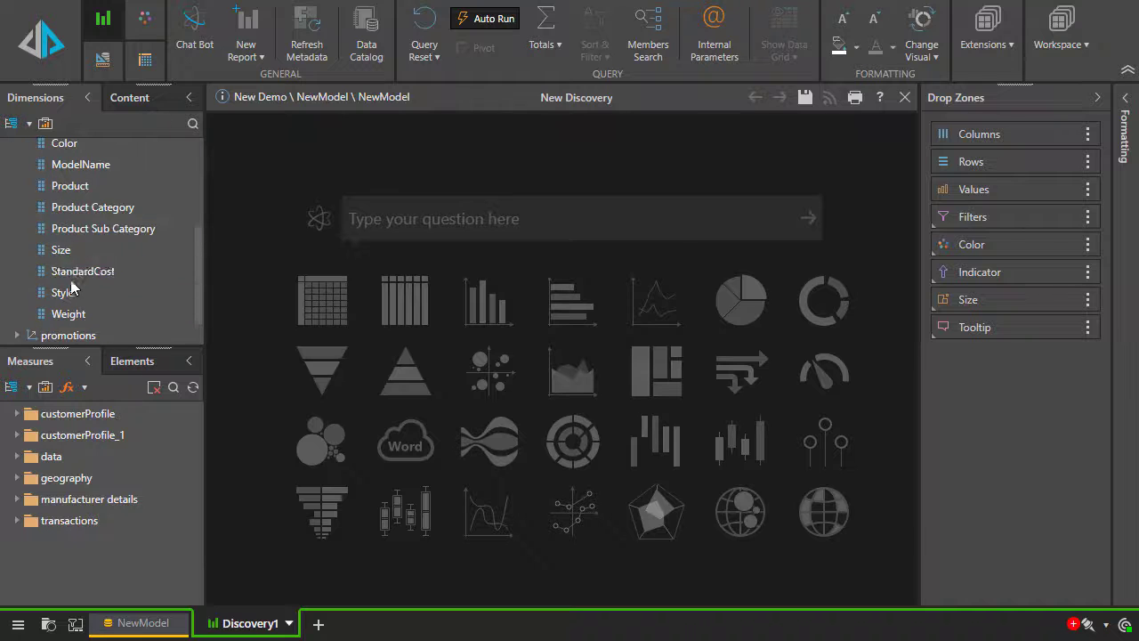
{"action": "left_click", "coordinate": [85, 201]}
{"action": "double_click", "coordinate": [85, 190]}
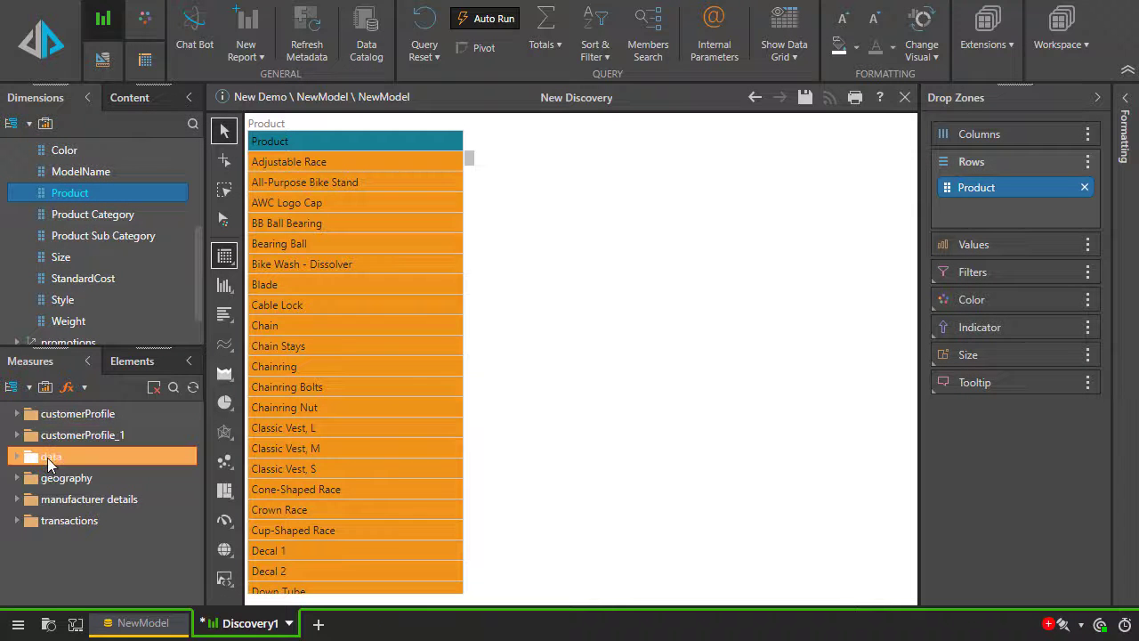
{"action": "double_click", "coordinate": [47, 457]}
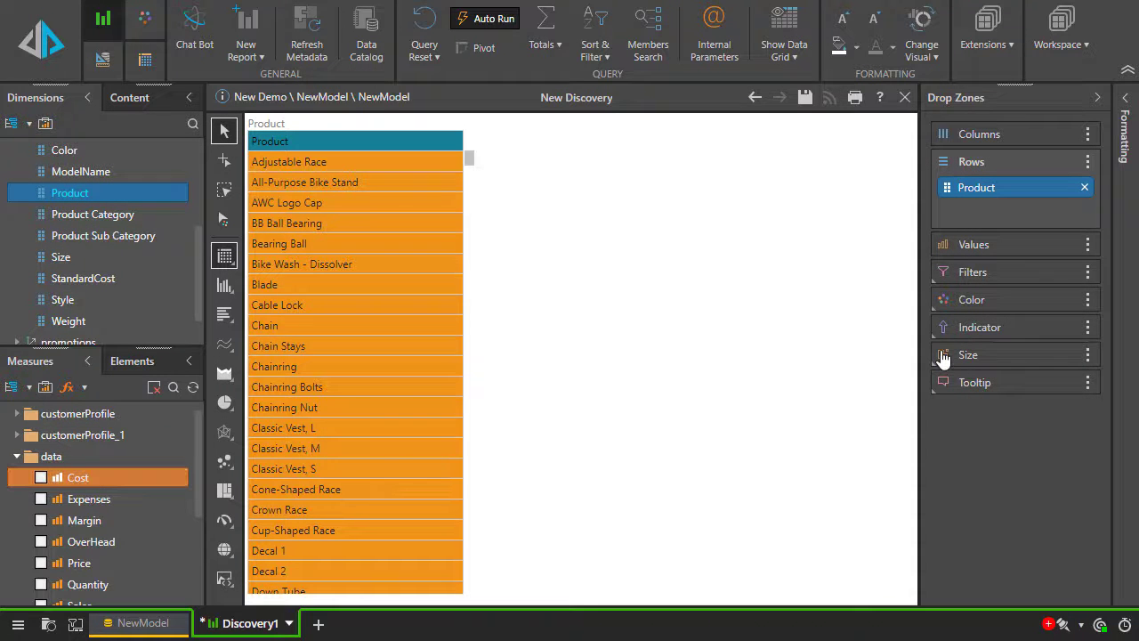
{"action": "left_click", "coordinate": [41, 477]}
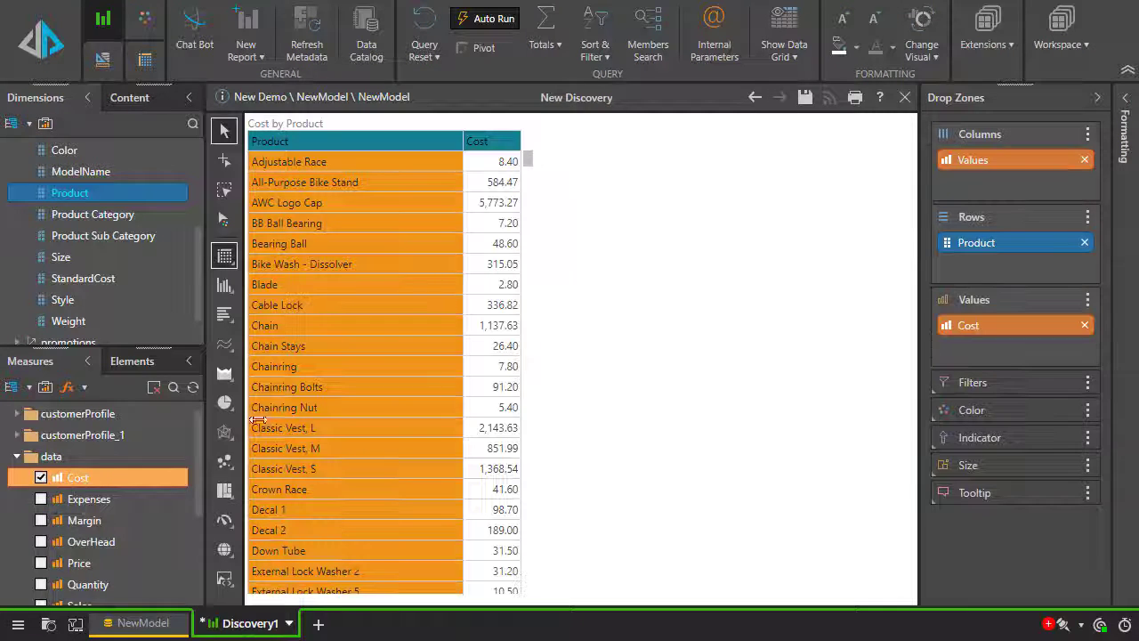